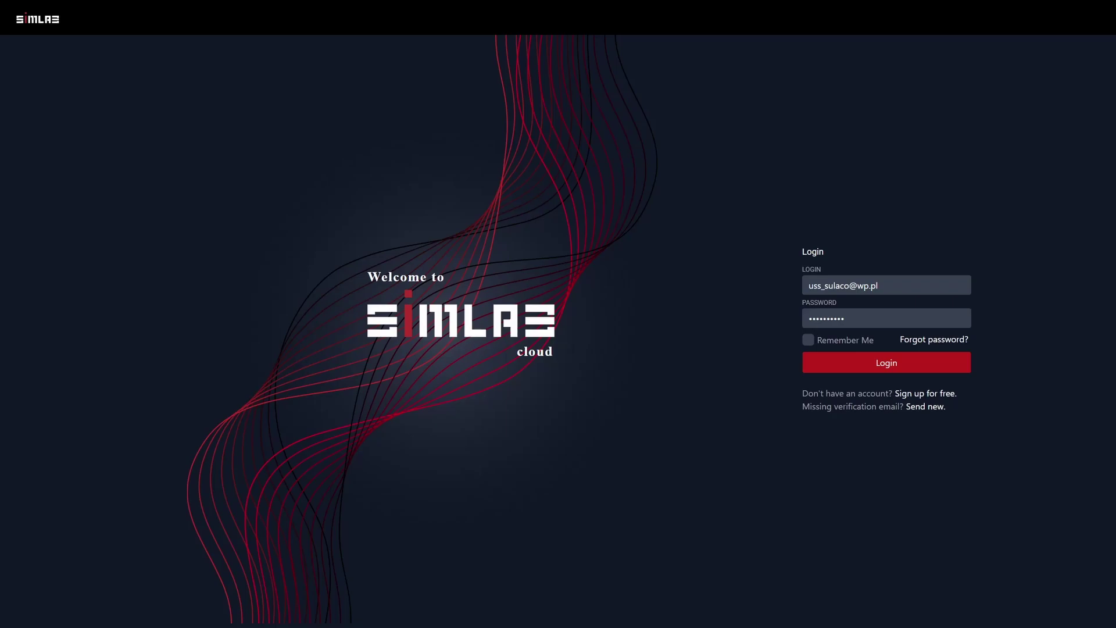
Step: Log in to SIMLAB cloud and go to the Stages service
click(892, 368)
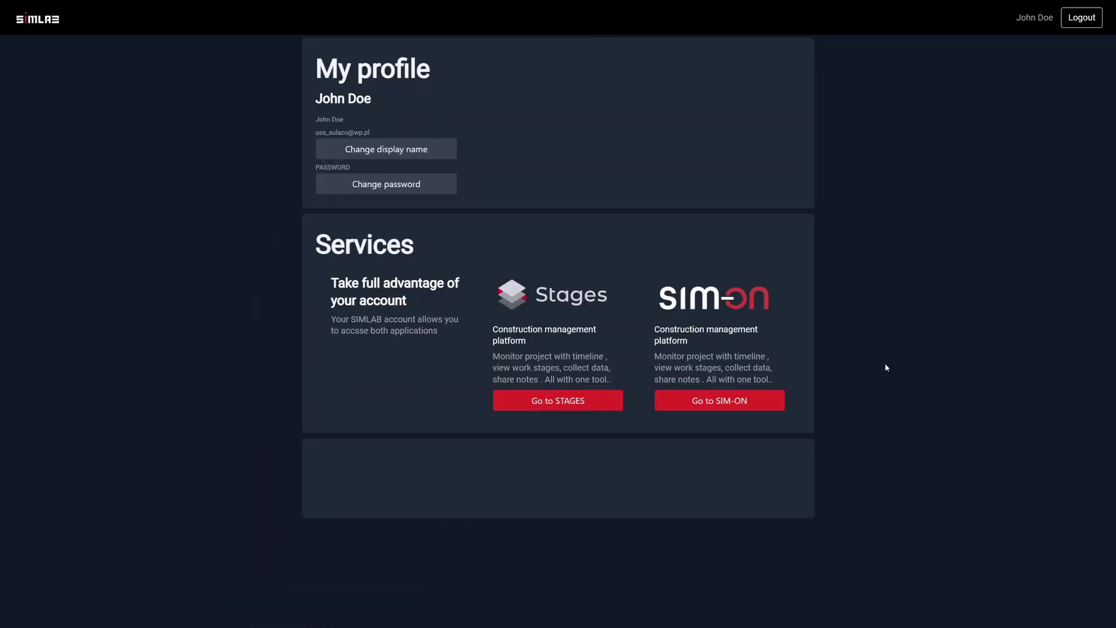
click(588, 406)
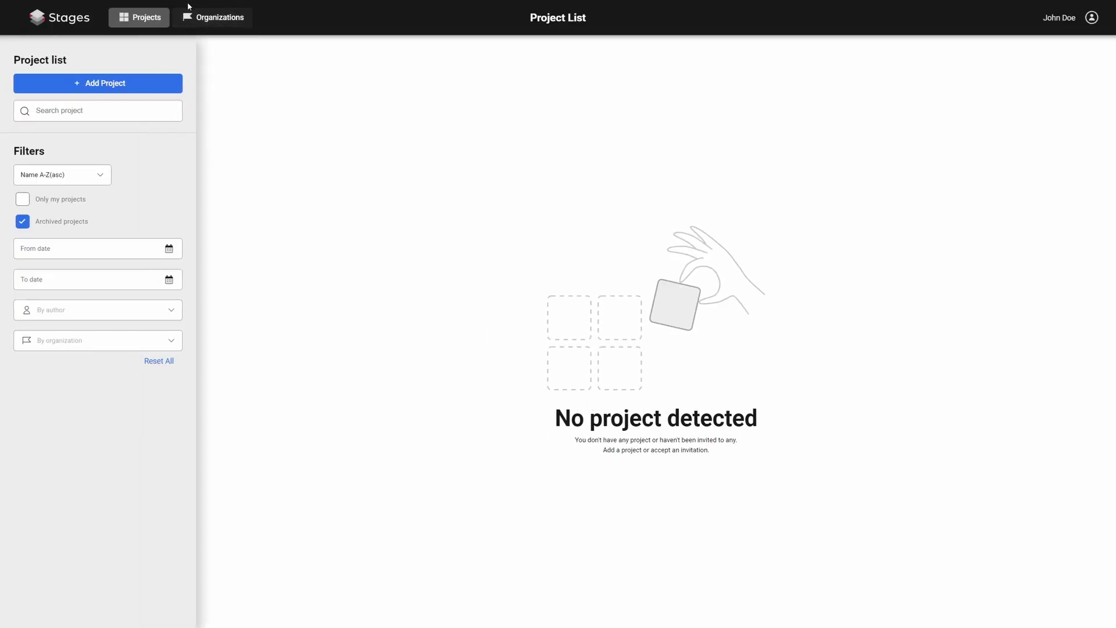
Step: Create an organization called 'New Organization', then return to the Projects list
click(204, 16)
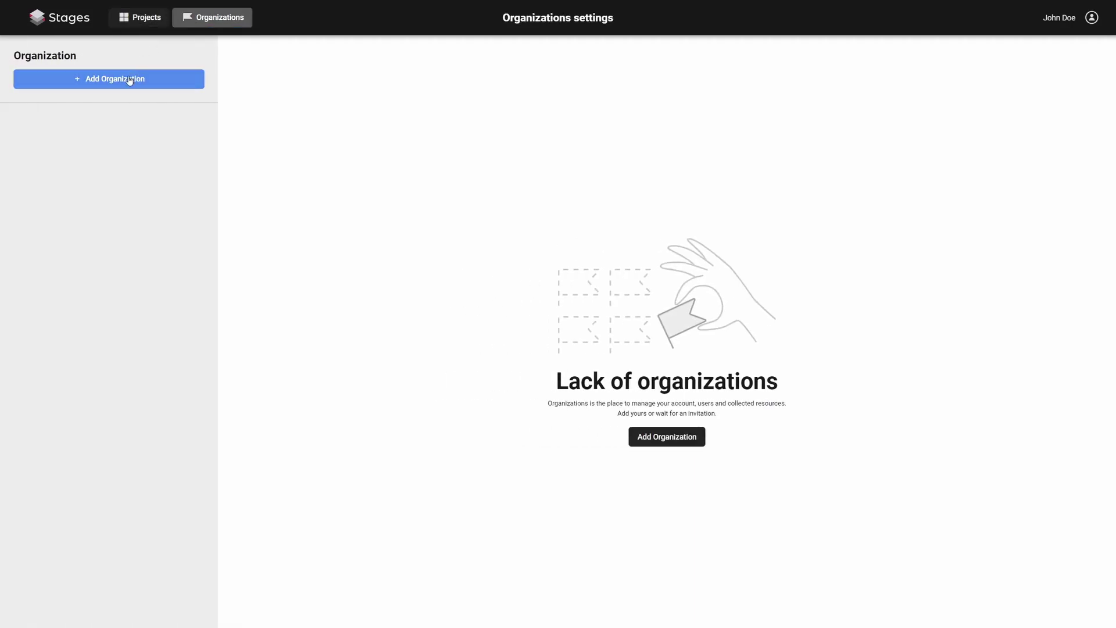
click(129, 80)
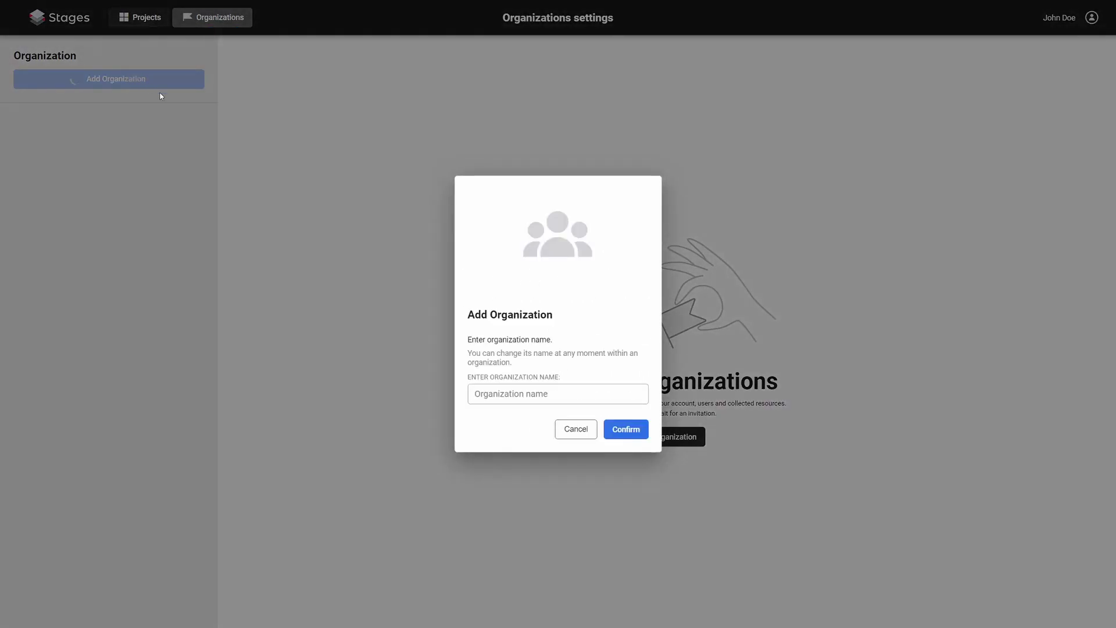
click(605, 393)
text(New Org)
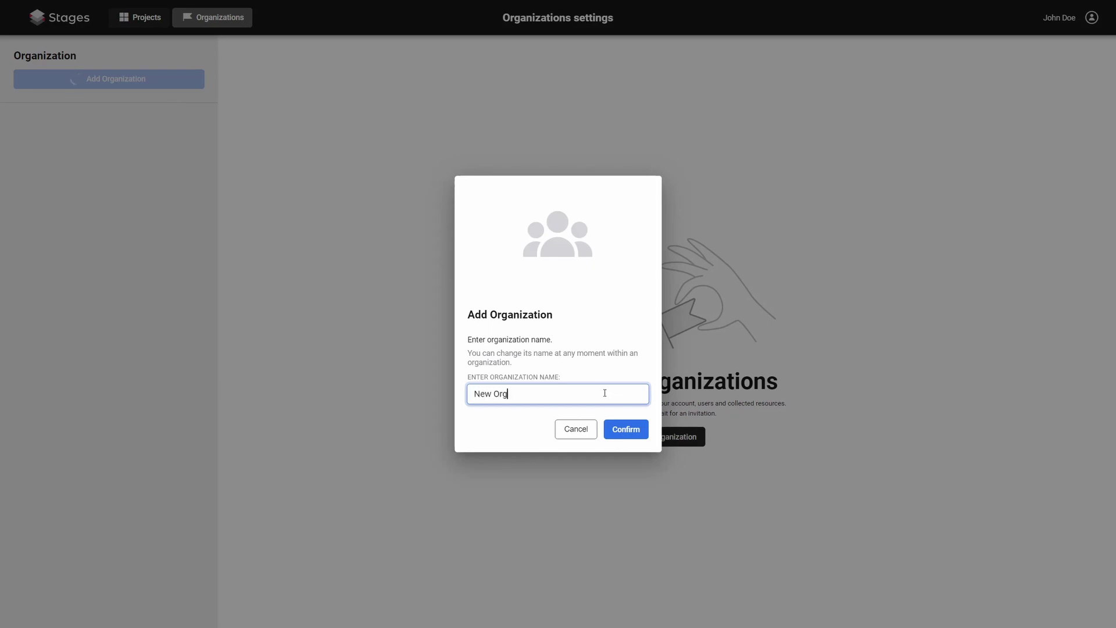
text(anization)
click(631, 431)
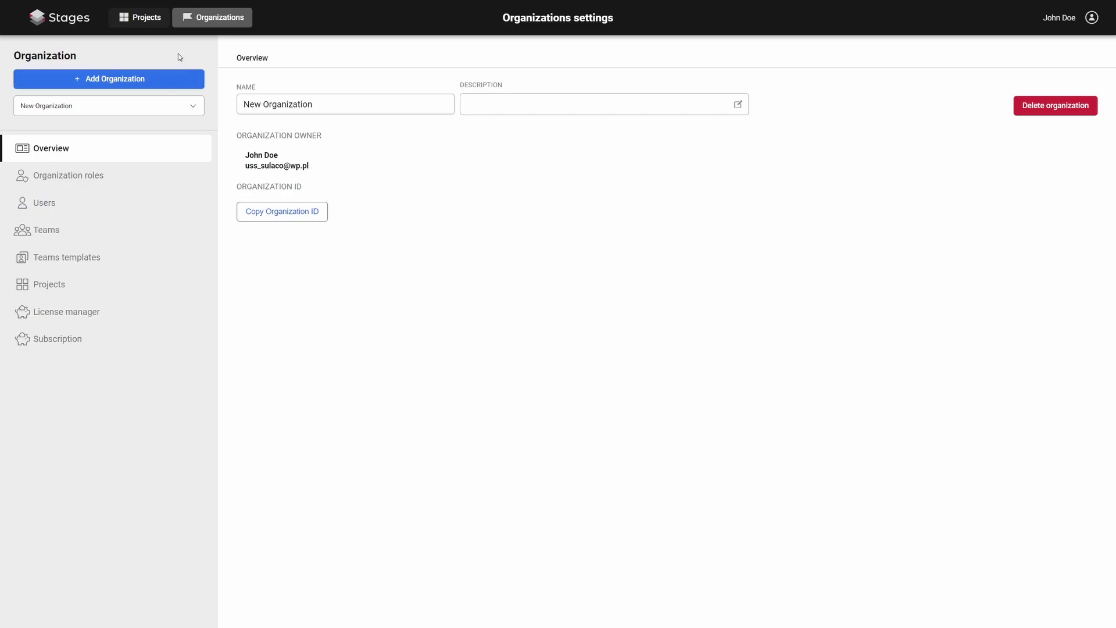
click(147, 18)
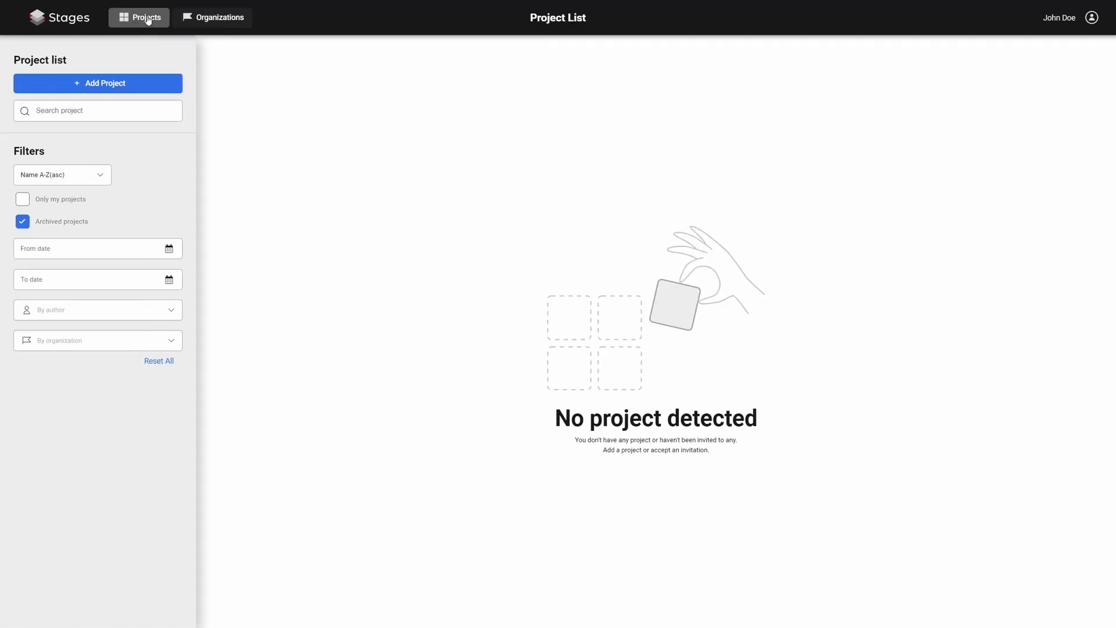
Step: Start a new project under the organization 'New Organization'
click(93, 84)
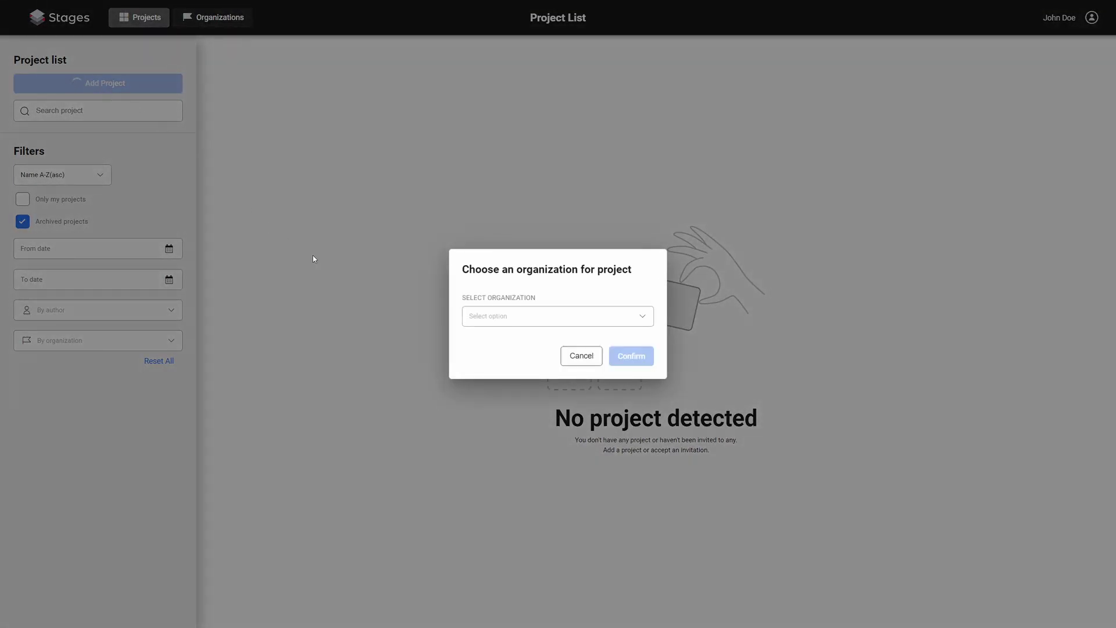
click(498, 316)
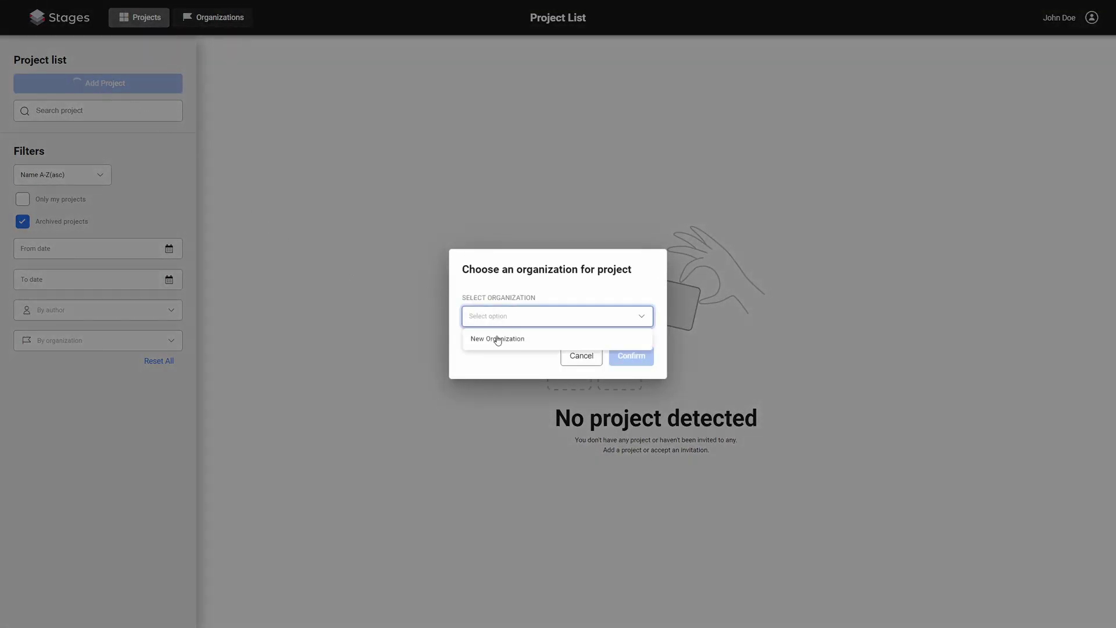
click(498, 340)
click(629, 361)
Step: Title it 'New Project', describe it as 'example of description', locate it in Anchorage, AK, USA
click(517, 160)
text(New Project)
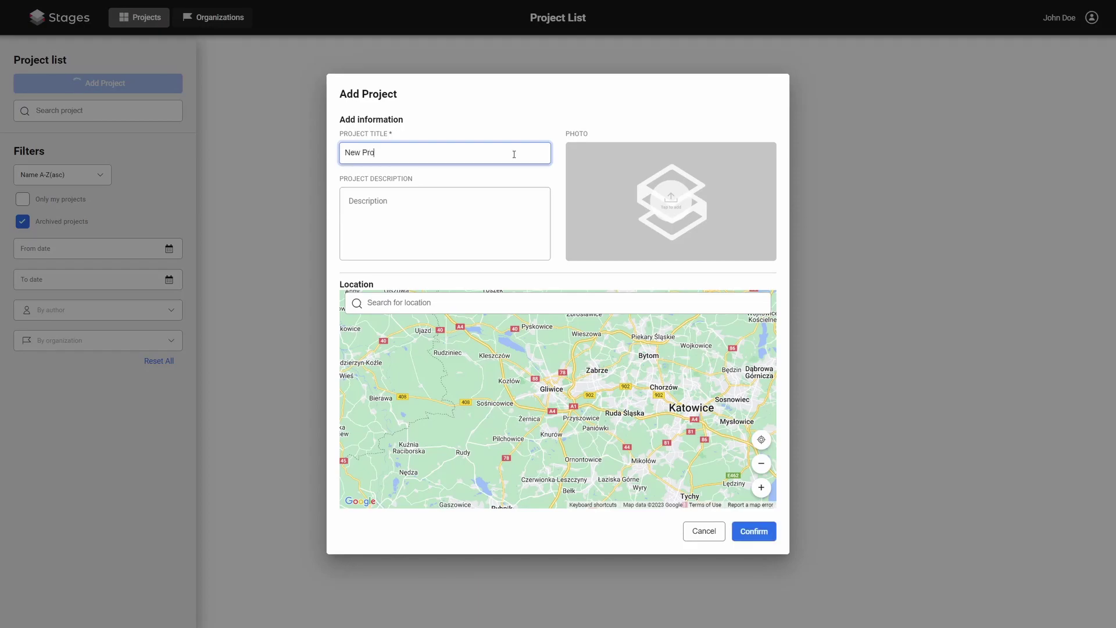
click(481, 198)
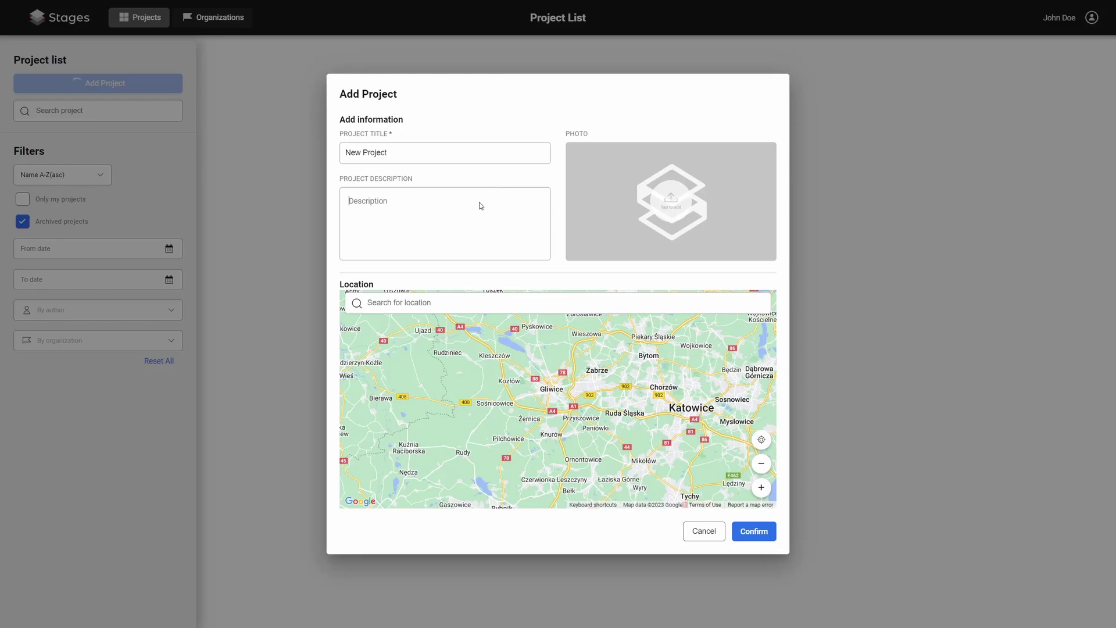
text(exam)
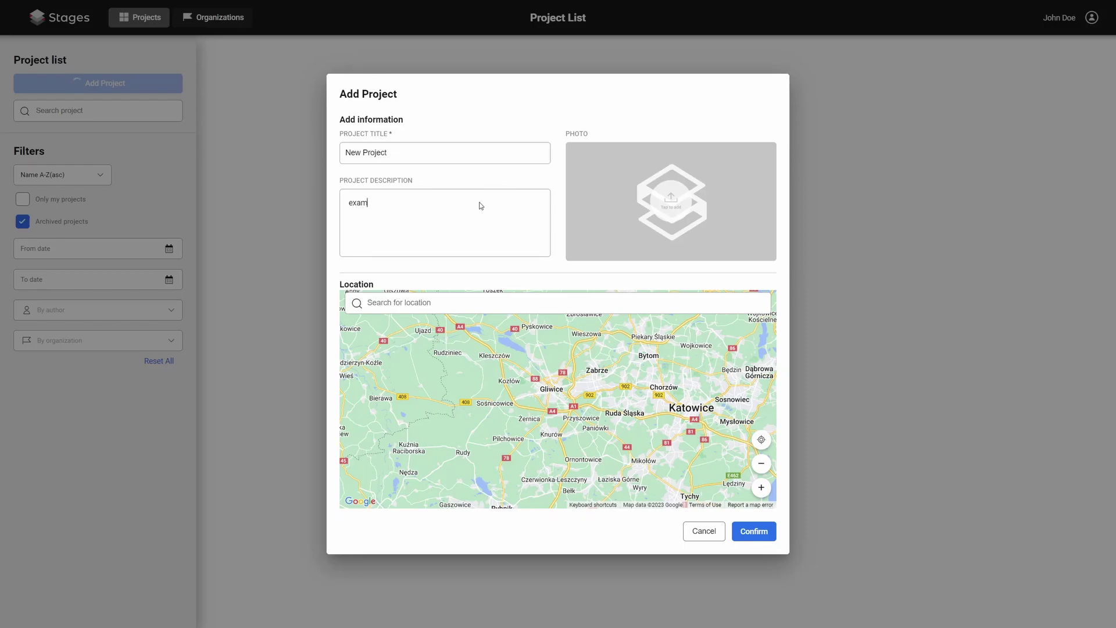
text(ple o)
text(f description)
text(anchor)
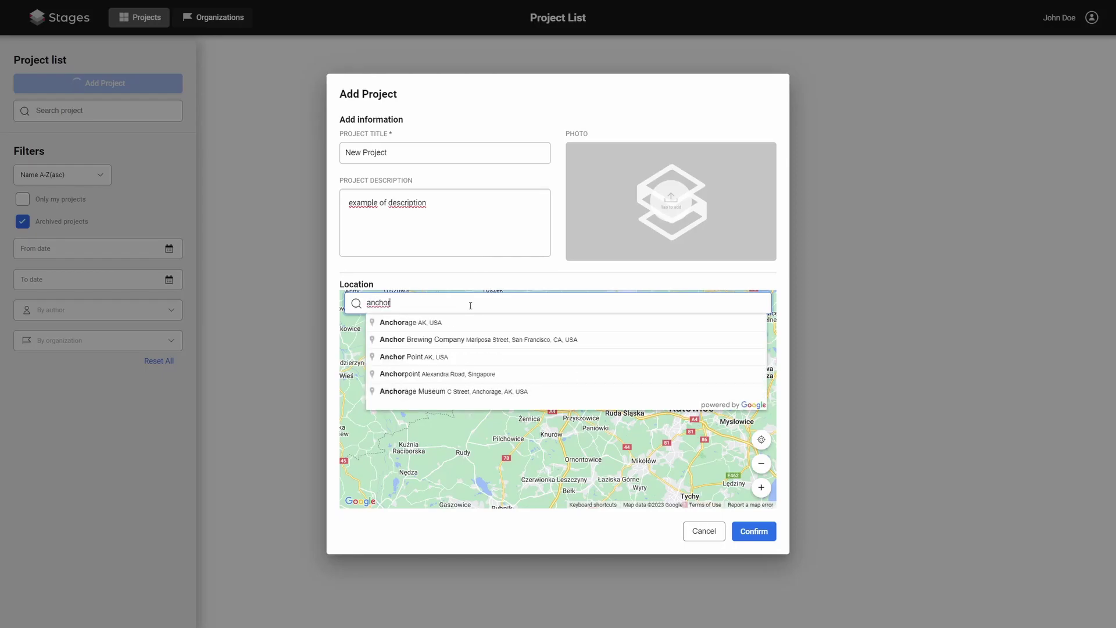
click(469, 321)
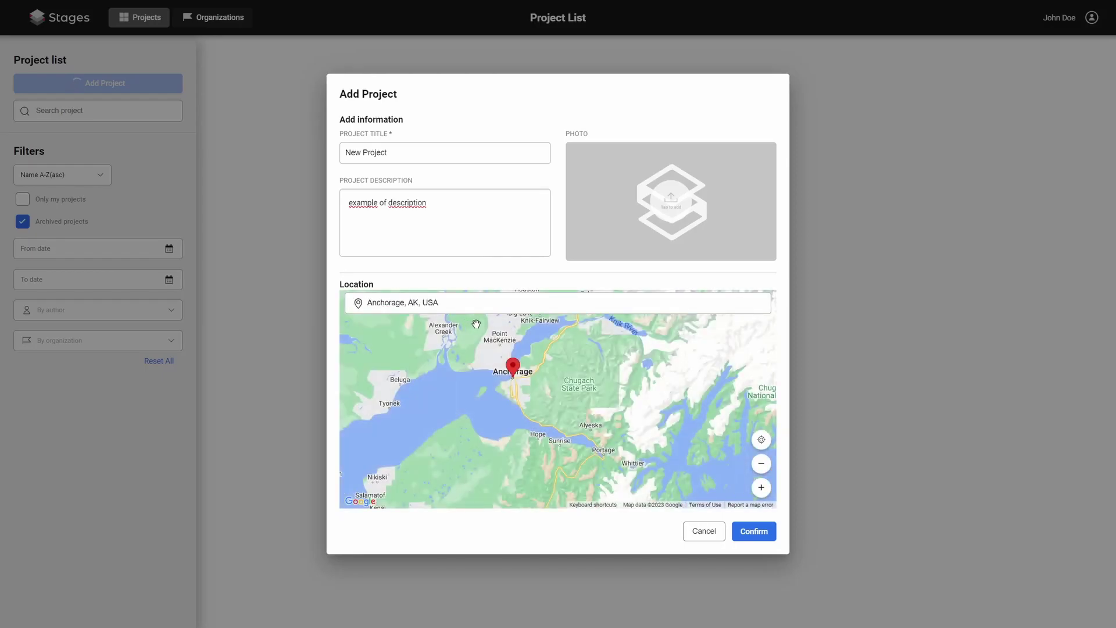
click(751, 536)
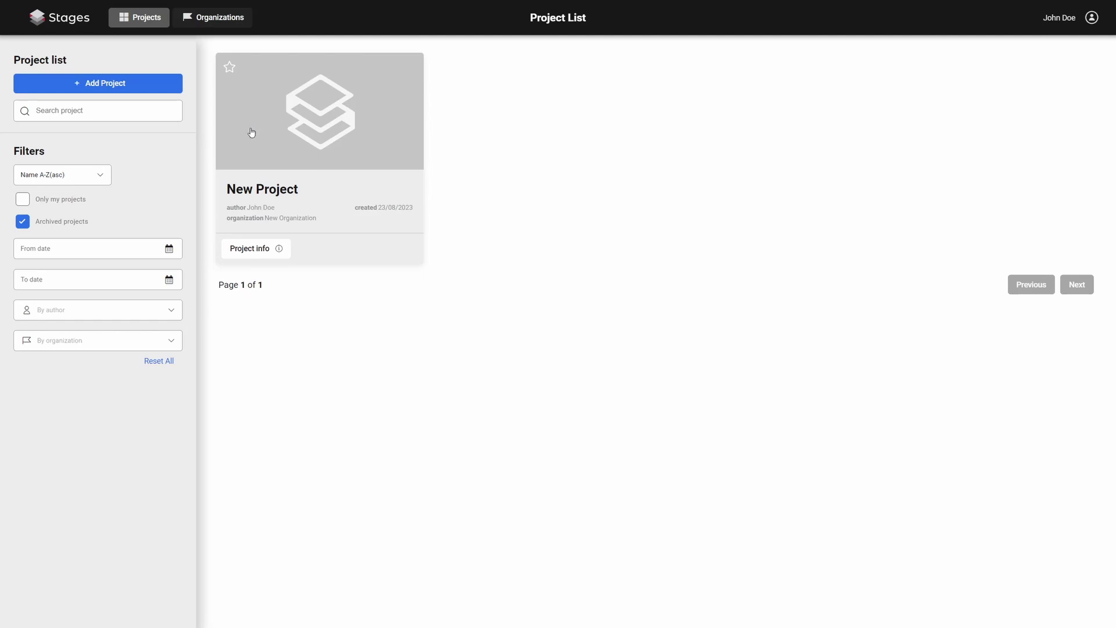
Step: Open New Project and begin a stage named 'Stage no 1'
click(316, 141)
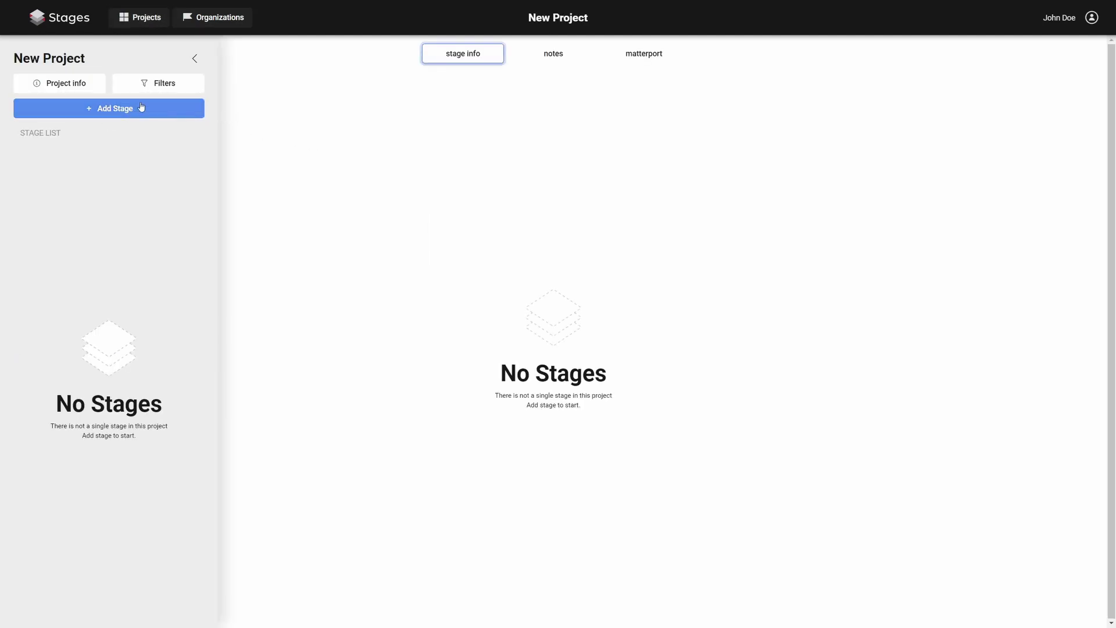
click(93, 112)
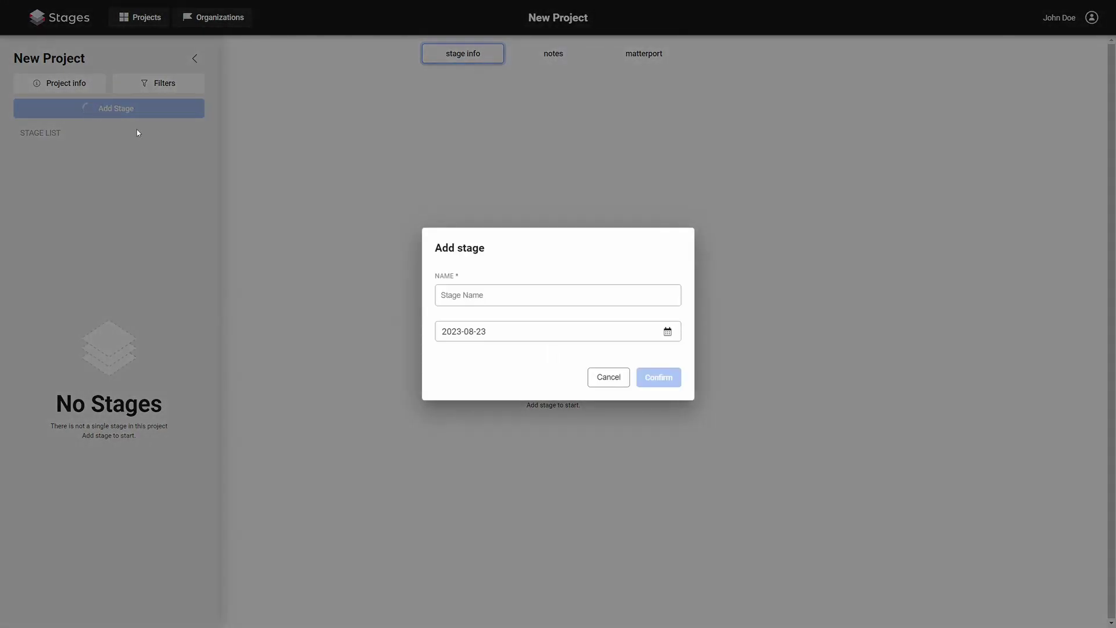
click(494, 293)
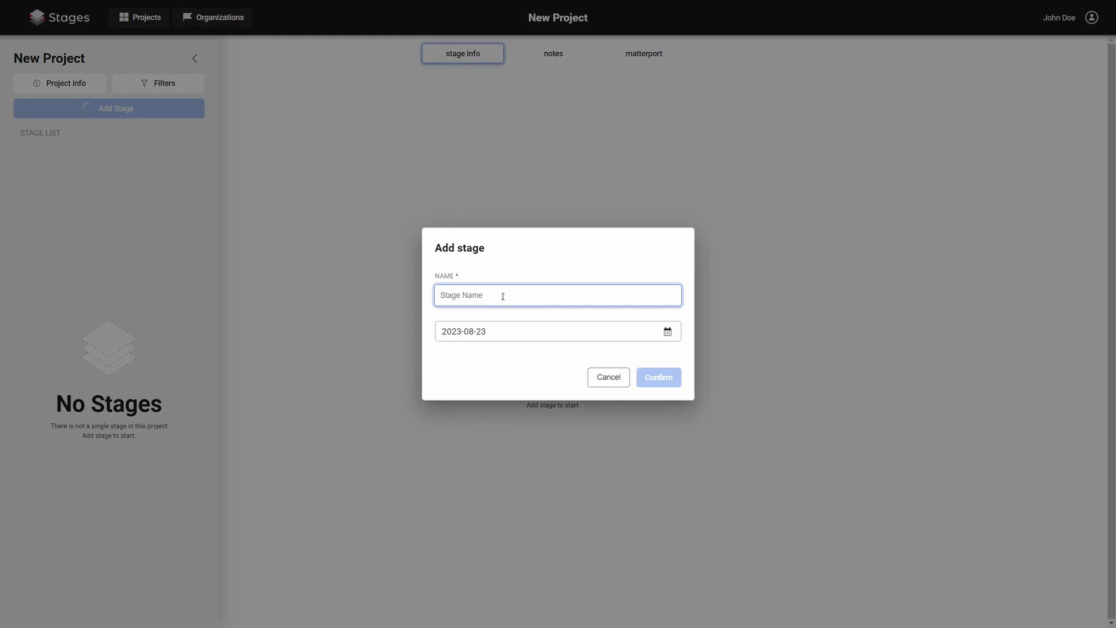
text(Stage no 1)
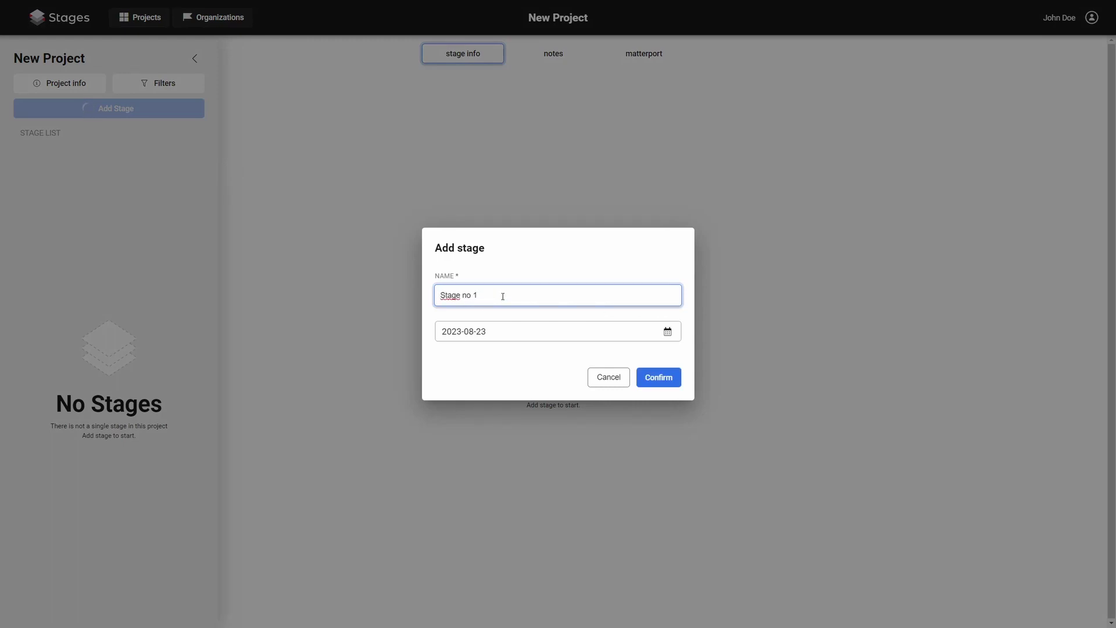
Step: Date the stage 1 June 2023 and create it
click(666, 331)
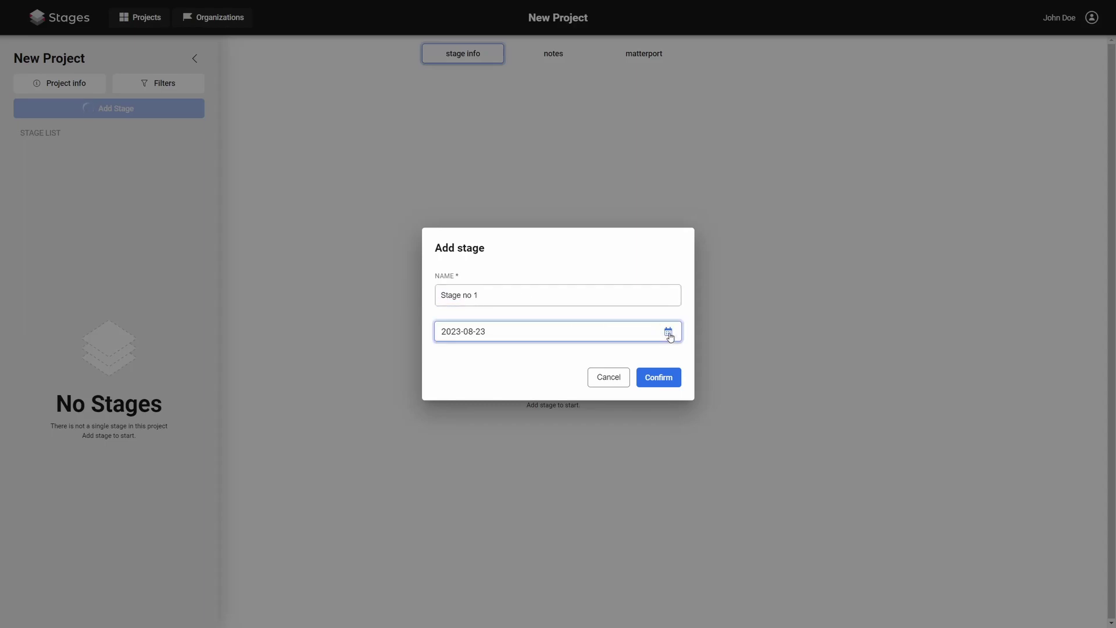
click(668, 335)
click(567, 356)
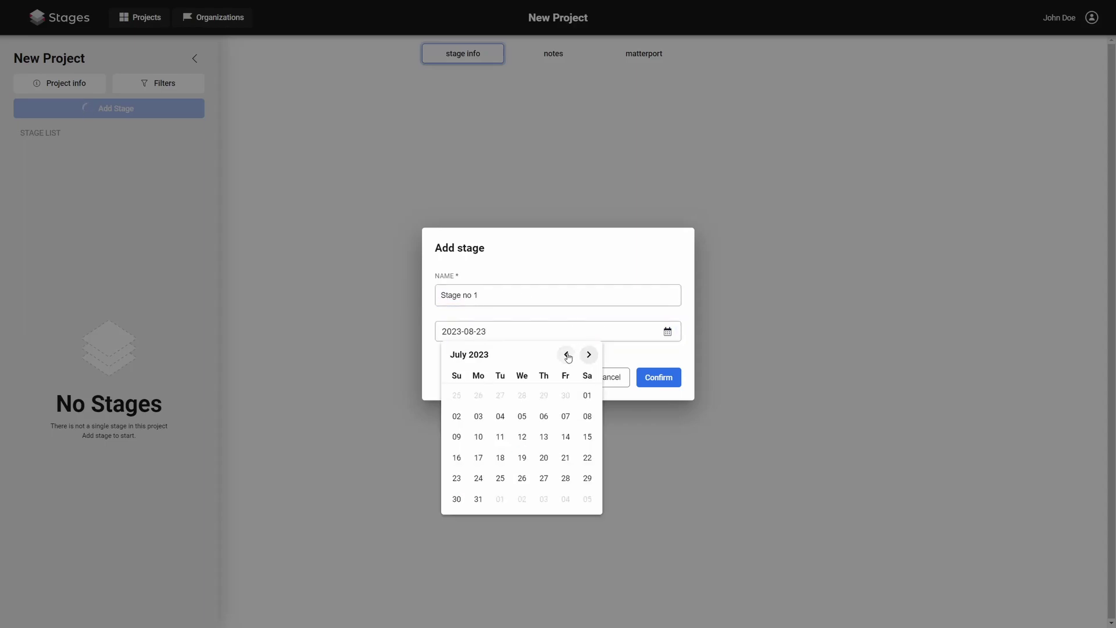
click(567, 356)
click(542, 401)
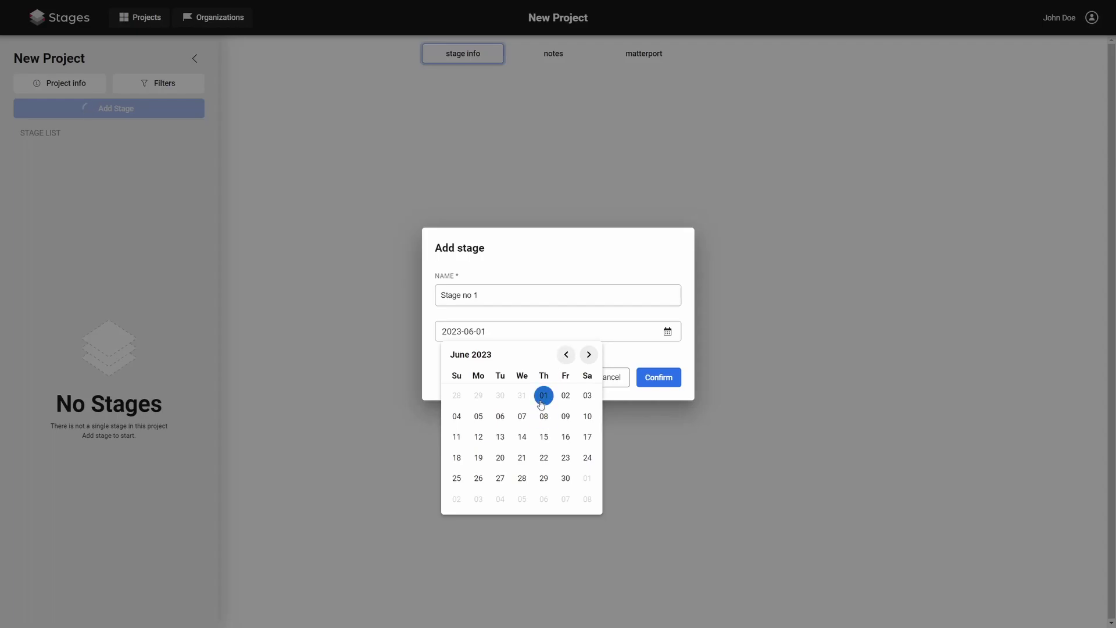
click(668, 378)
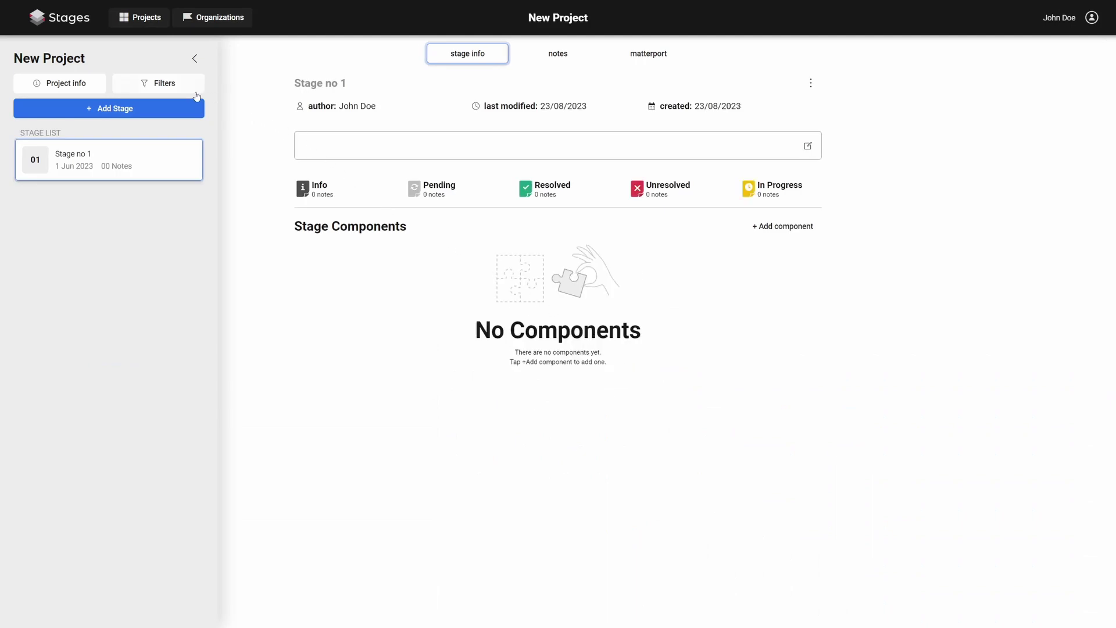
Step: Add a second stage 'Stage no 2' dated 11 July 2023, then open Stage no 1
click(90, 109)
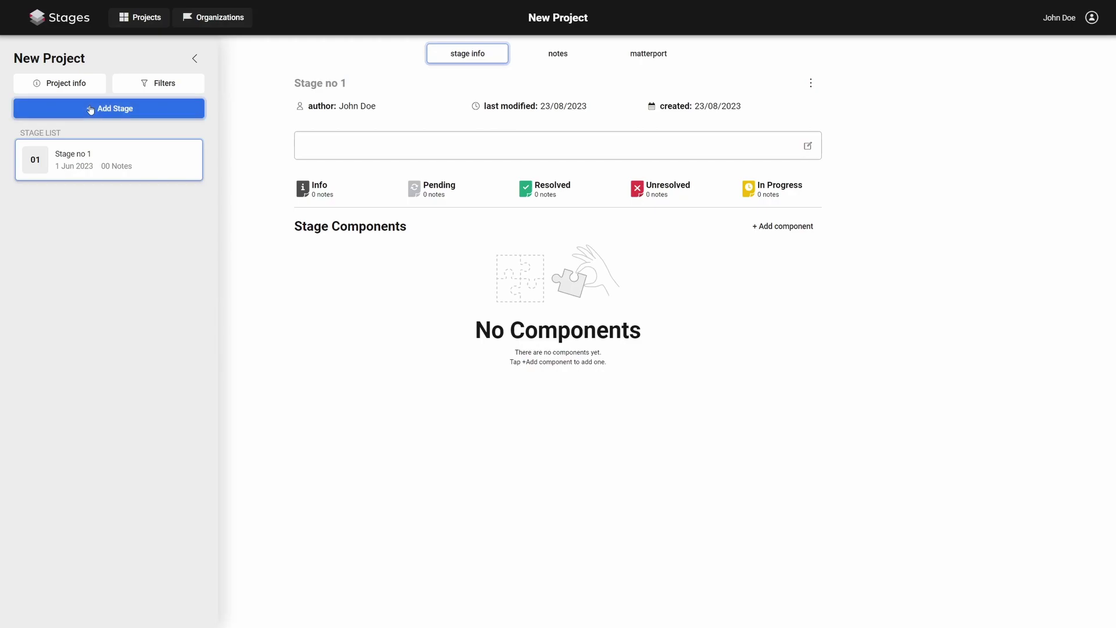
click(498, 292)
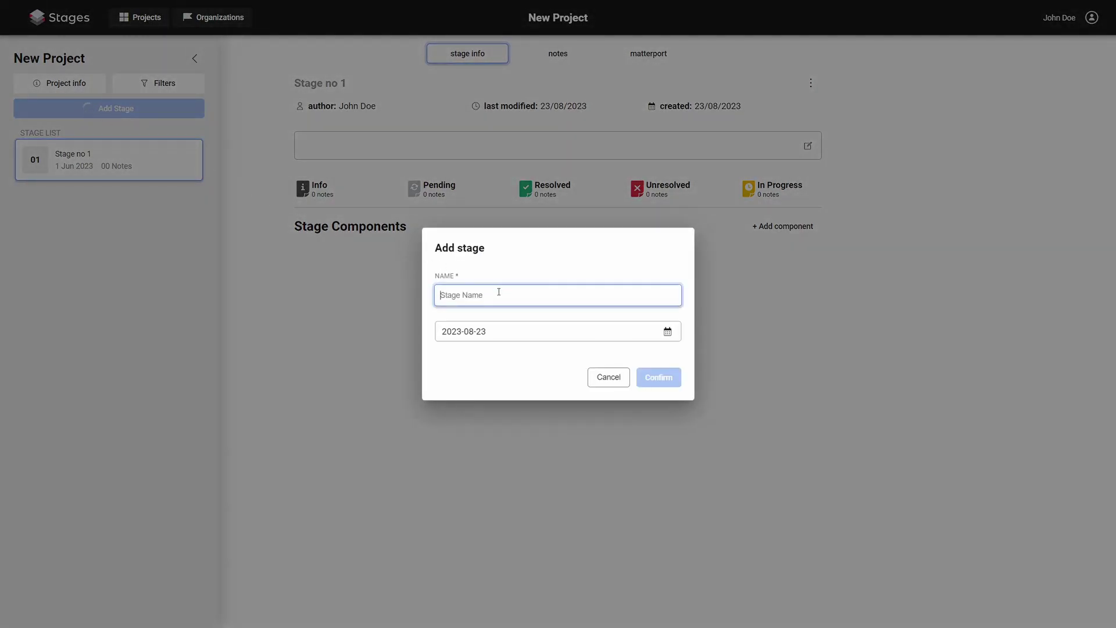
text(Sta)
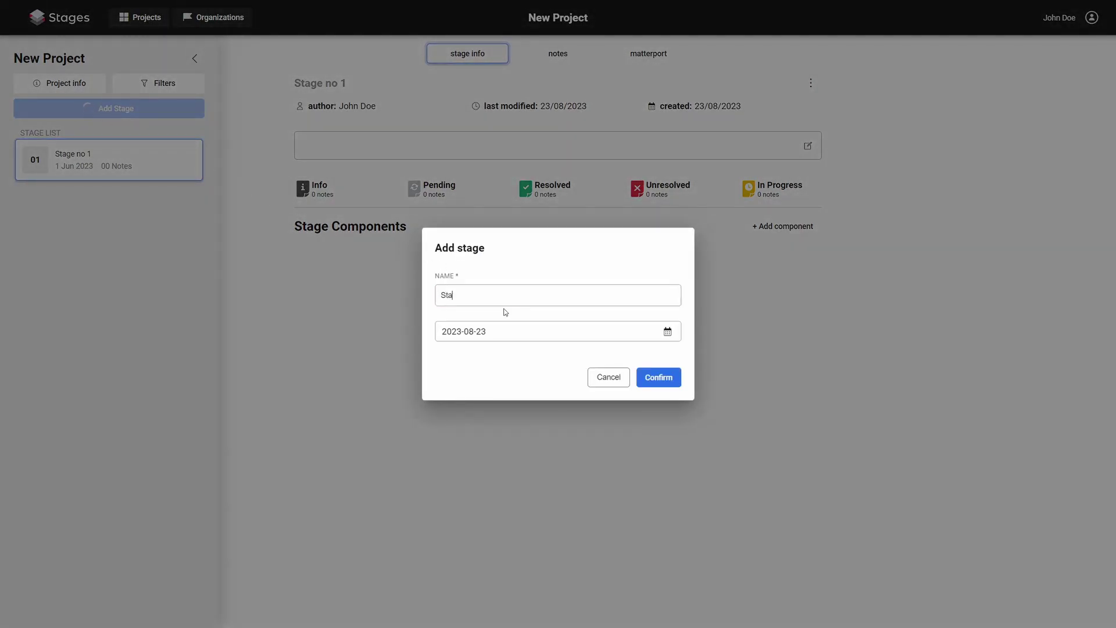
text(ge no 2)
click(648, 329)
click(668, 331)
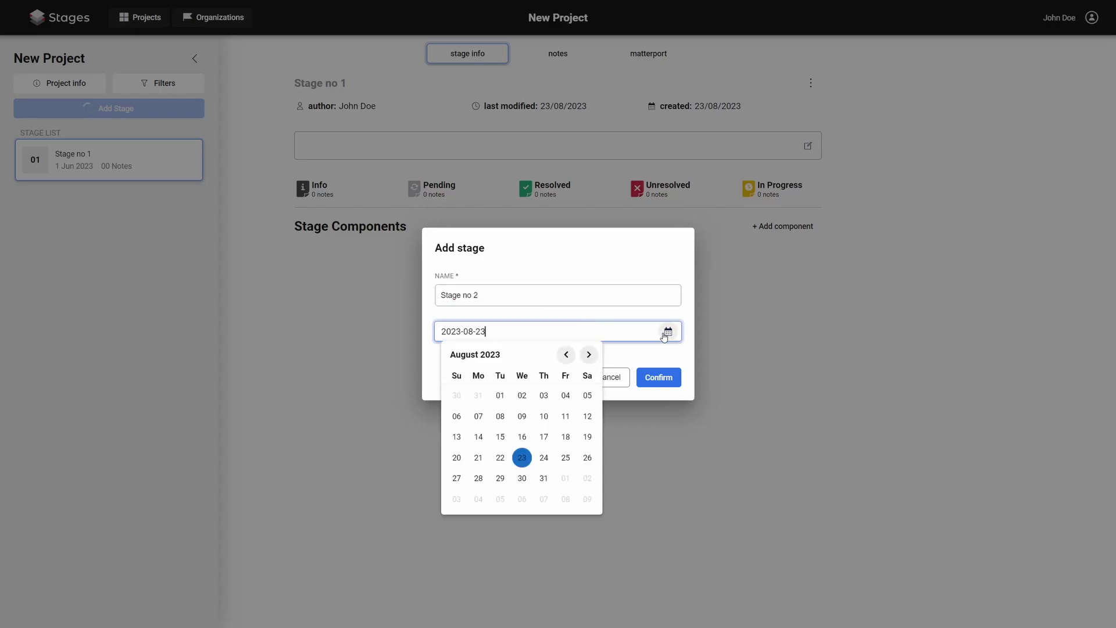
click(564, 355)
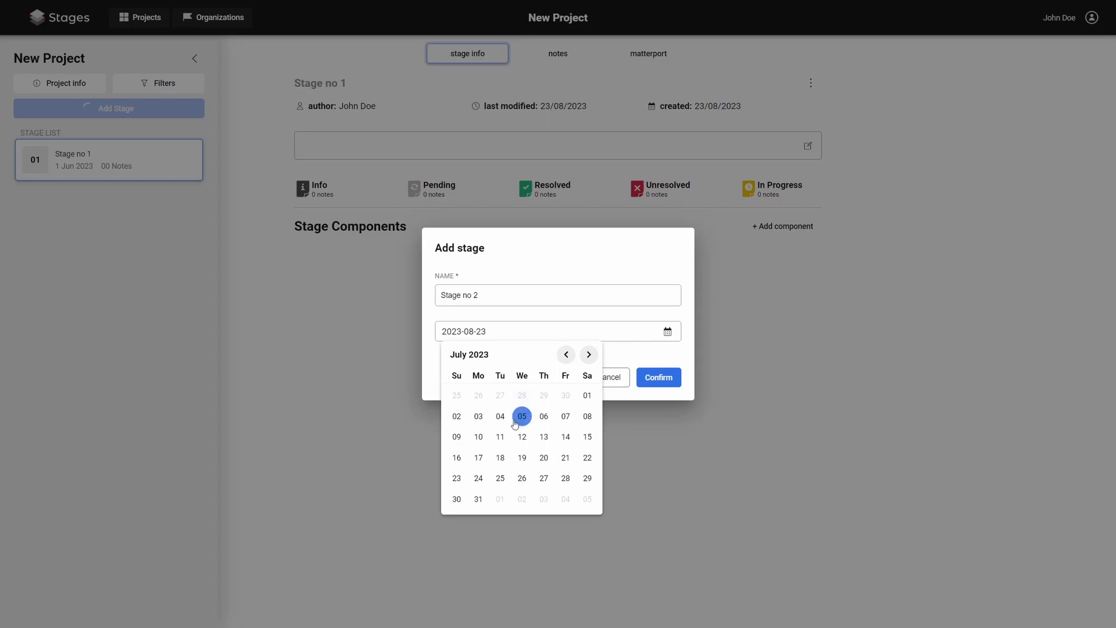
click(498, 438)
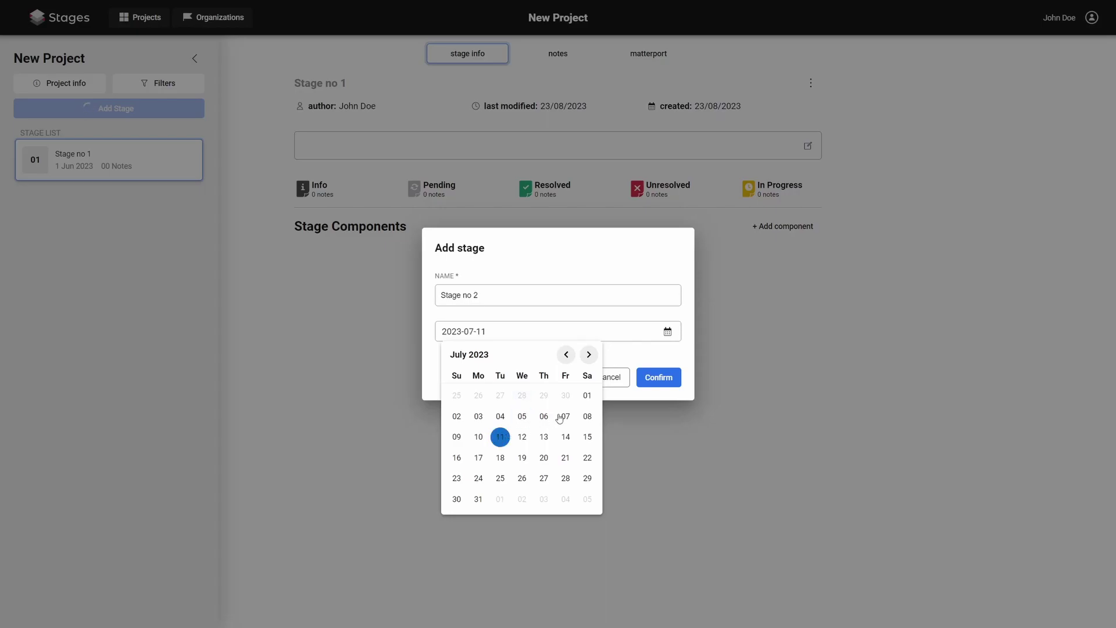
click(653, 379)
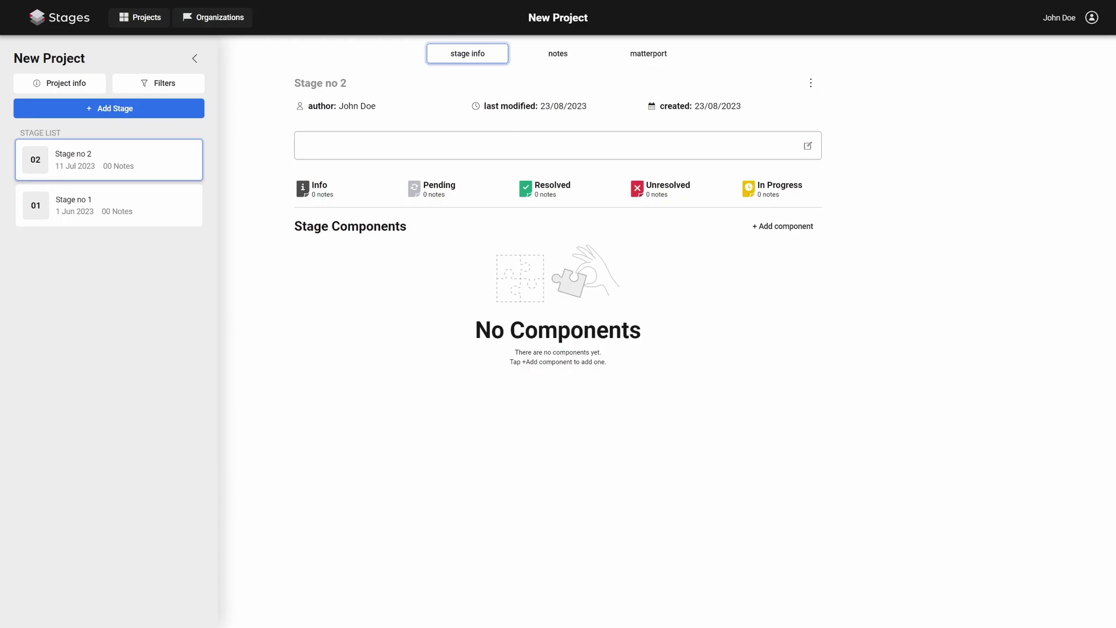
click(107, 203)
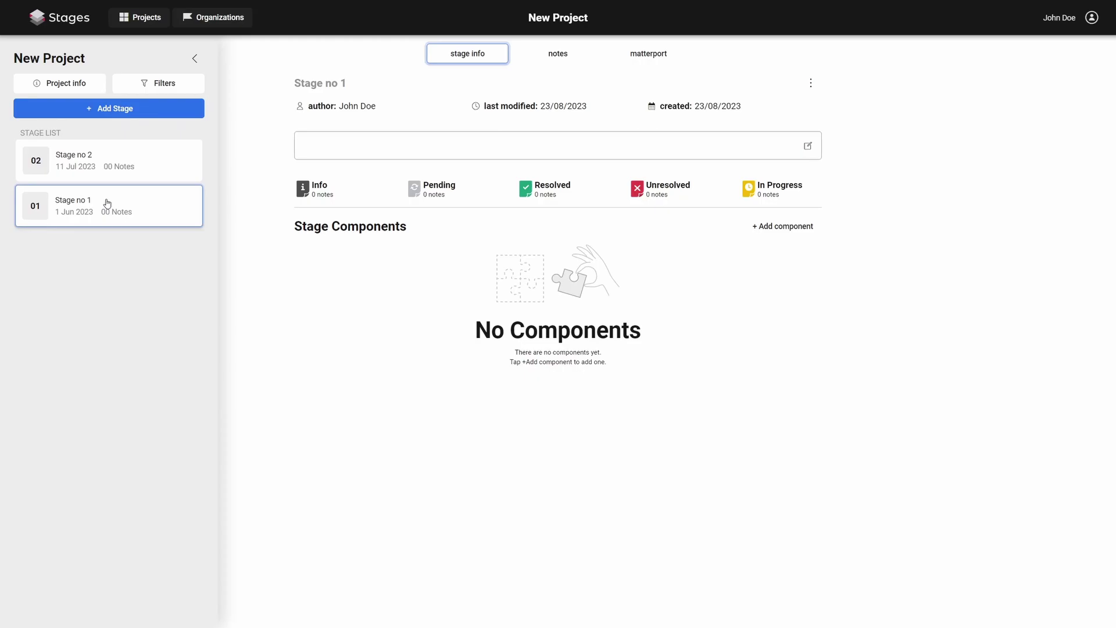
Step: Give Stage no 1 a Matterport public-link component 'Stage no 1' with the pasted model URL
click(785, 226)
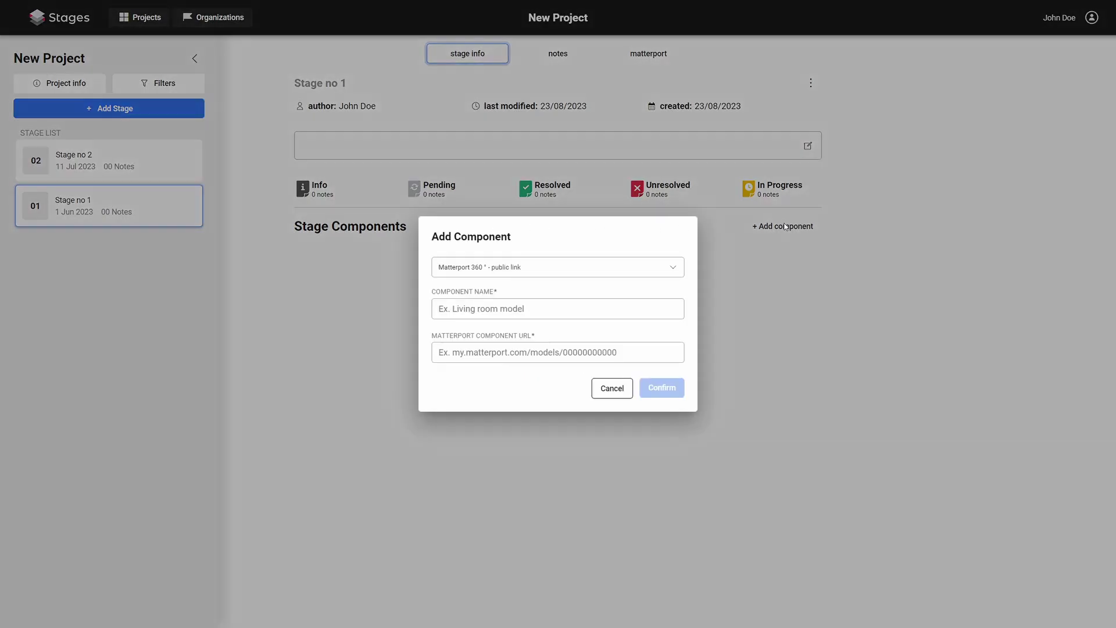
click(479, 268)
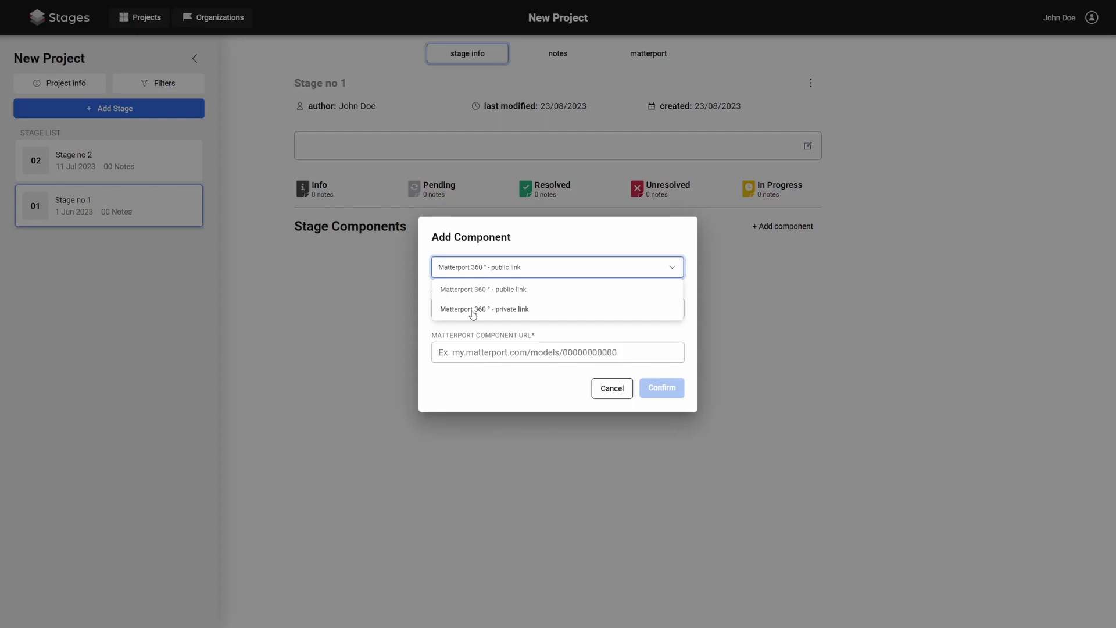
click(472, 290)
click(474, 307)
text(Stage no 1)
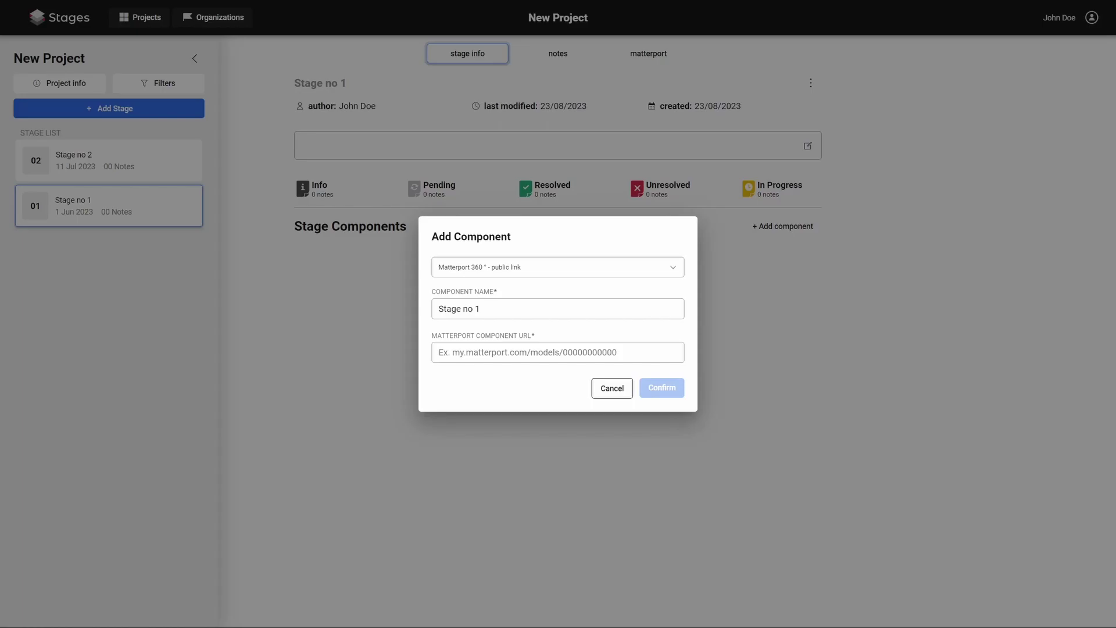
click(558, 351)
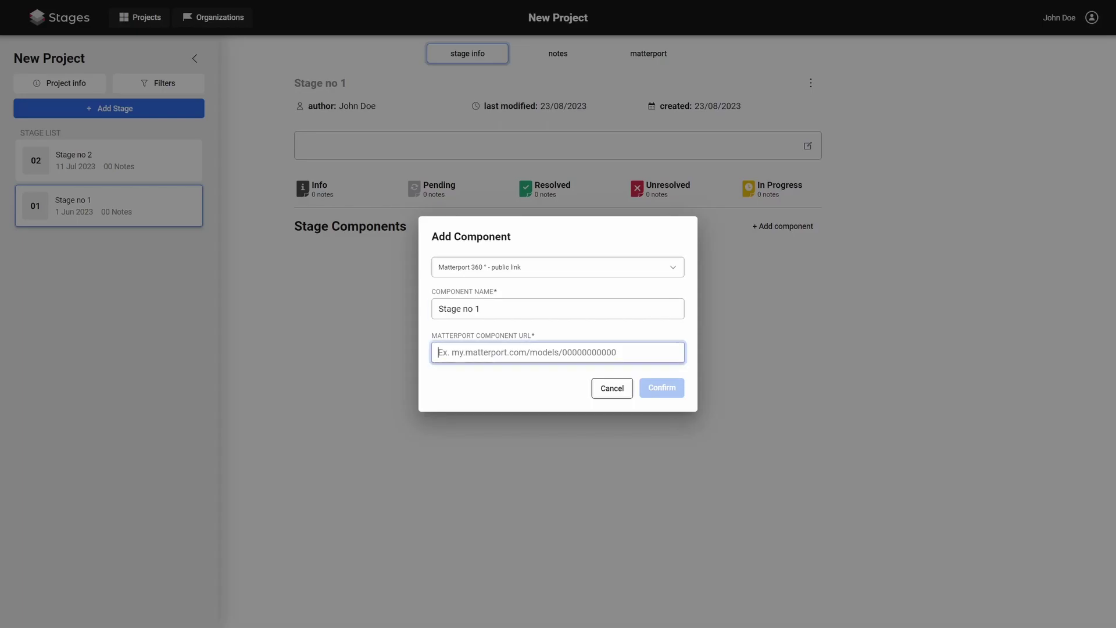
text(https://my.matterport.com/show/?m=T2Zi9CNNEXF)
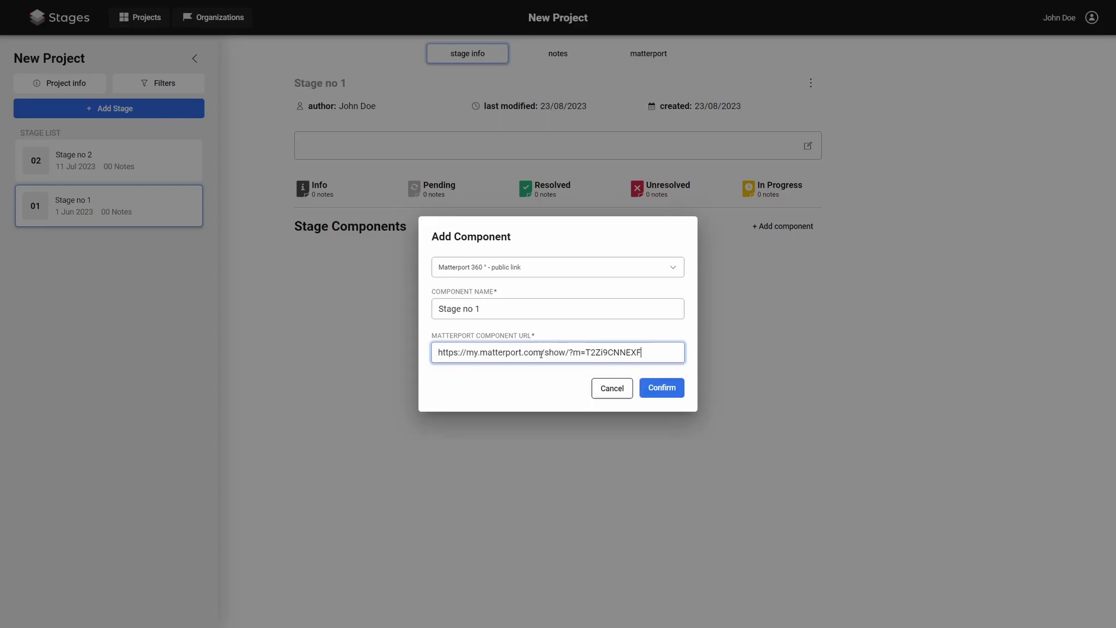
click(661, 390)
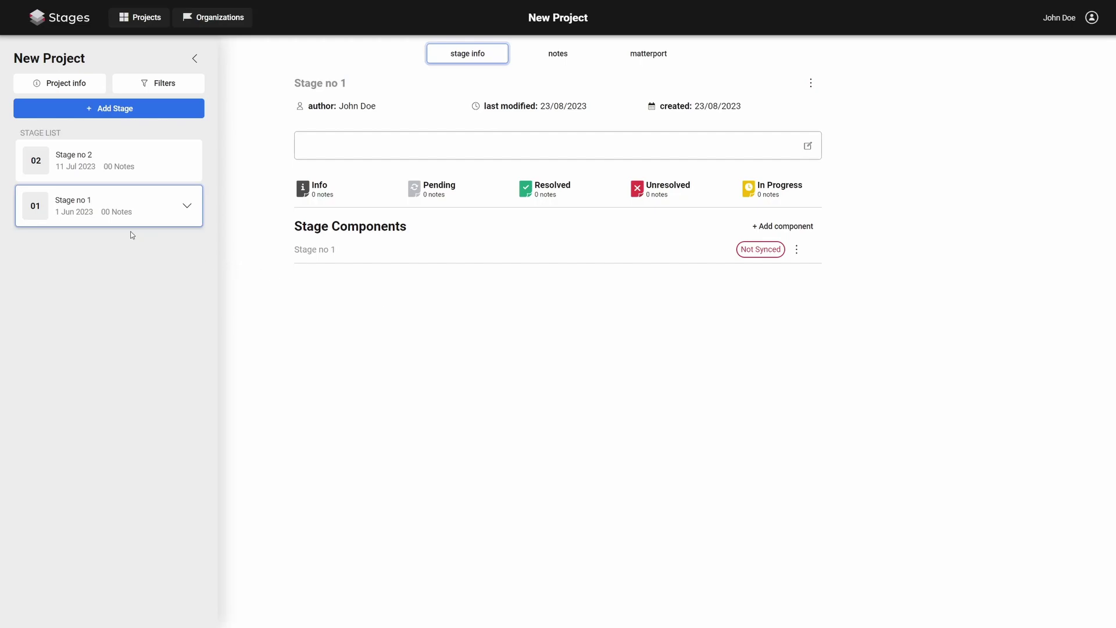
click(130, 170)
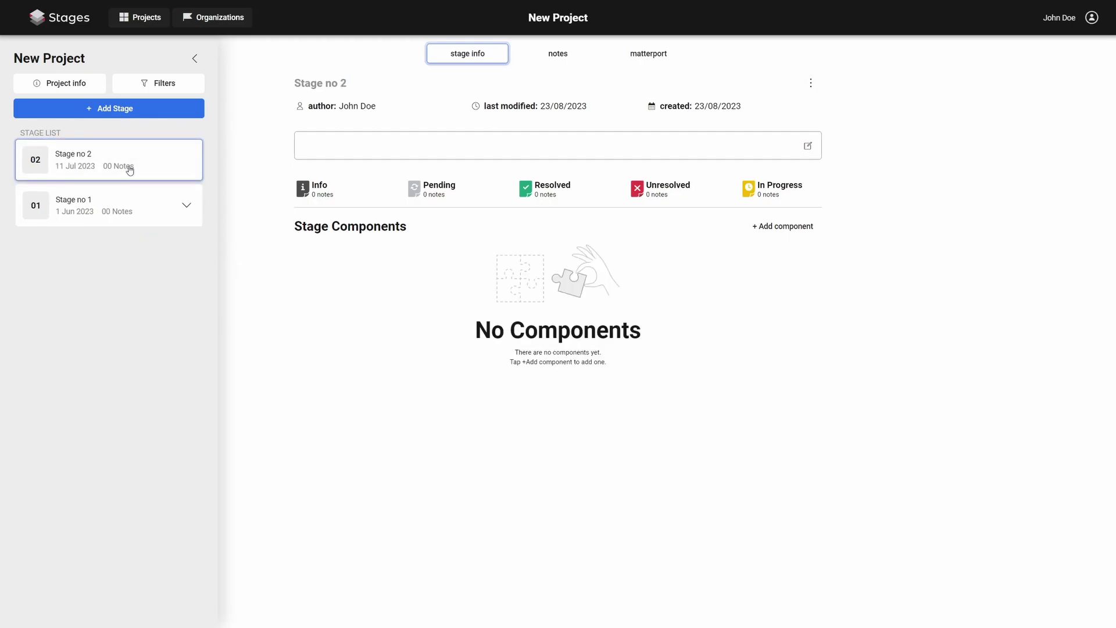
Step: Add a public-link component 'Stage no 2' to Stage no 2 using its pasted Matterport URL
click(787, 232)
click(523, 263)
click(517, 264)
click(507, 303)
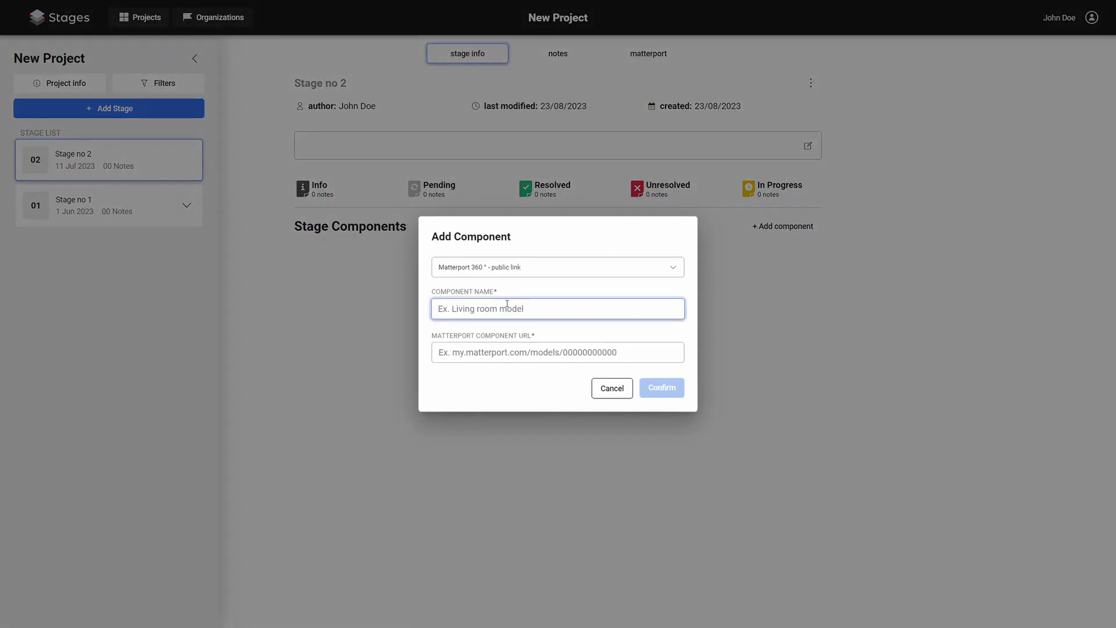
text(Stage no 2)
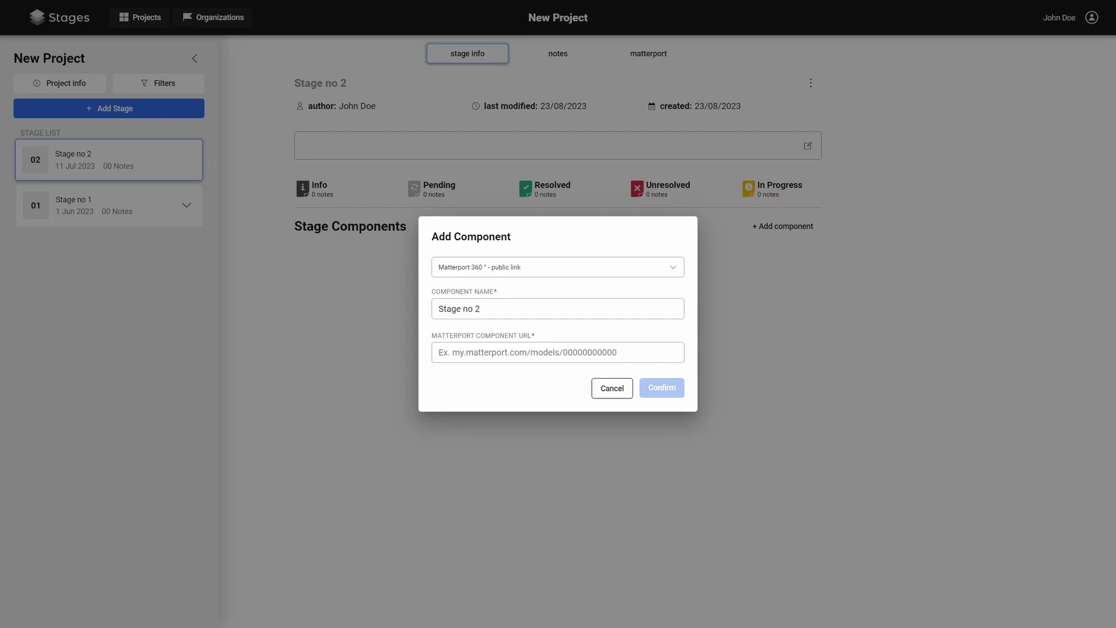
click(557, 352)
text(https://my.matterport.com/show/?m=PWvrVABmfyM)
click(656, 390)
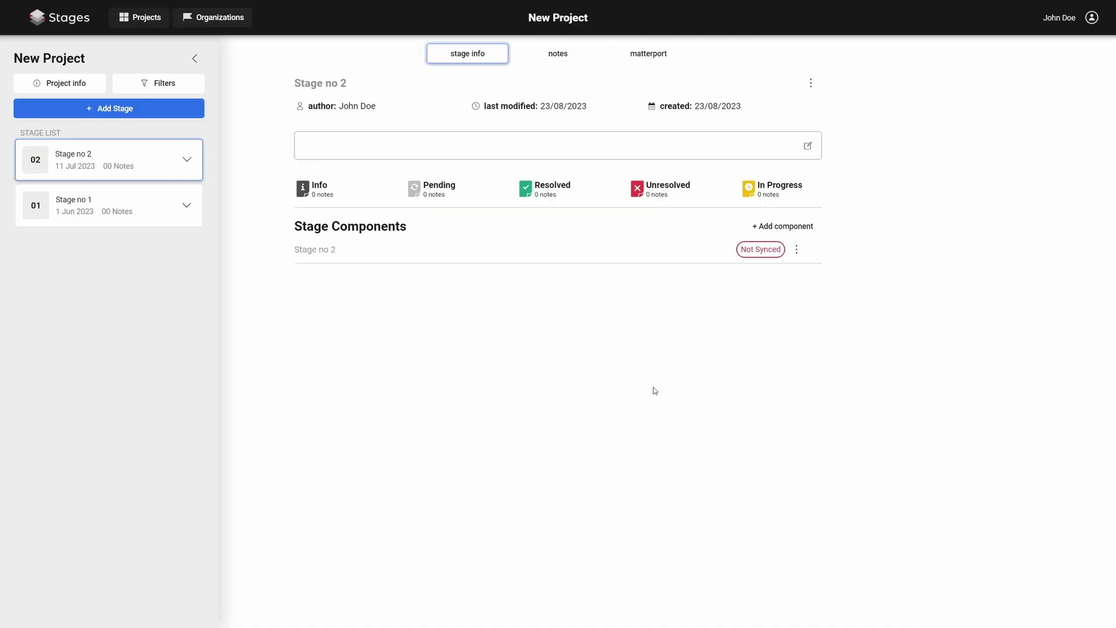
Step: Set Stage no 1's Matterport component as synchronized, then go back to Stage no 2
click(134, 202)
click(119, 167)
click(111, 205)
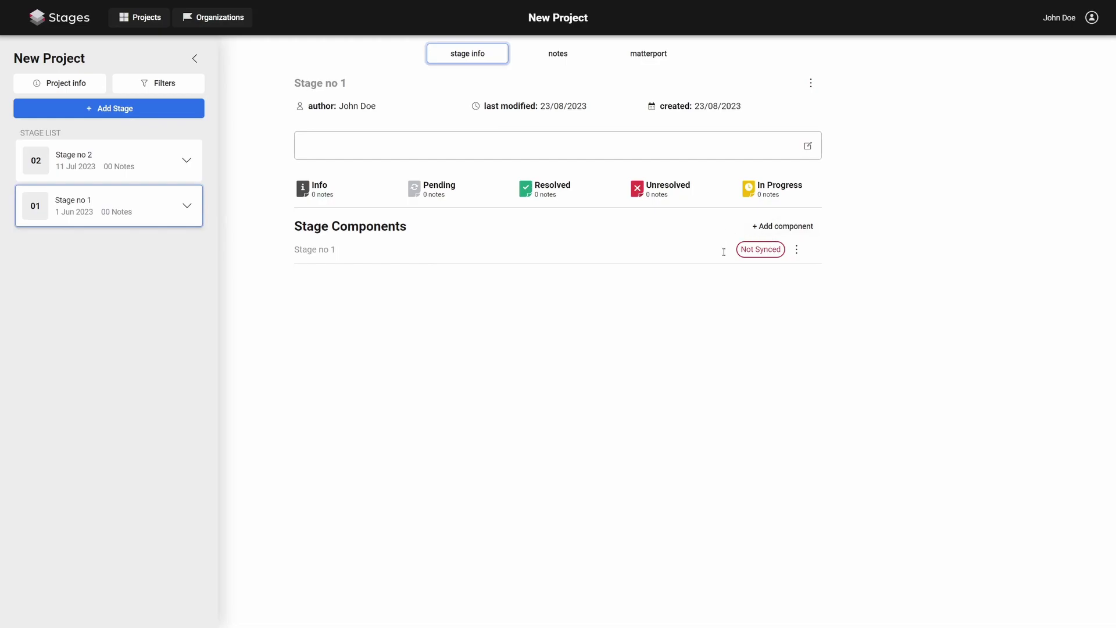
click(801, 249)
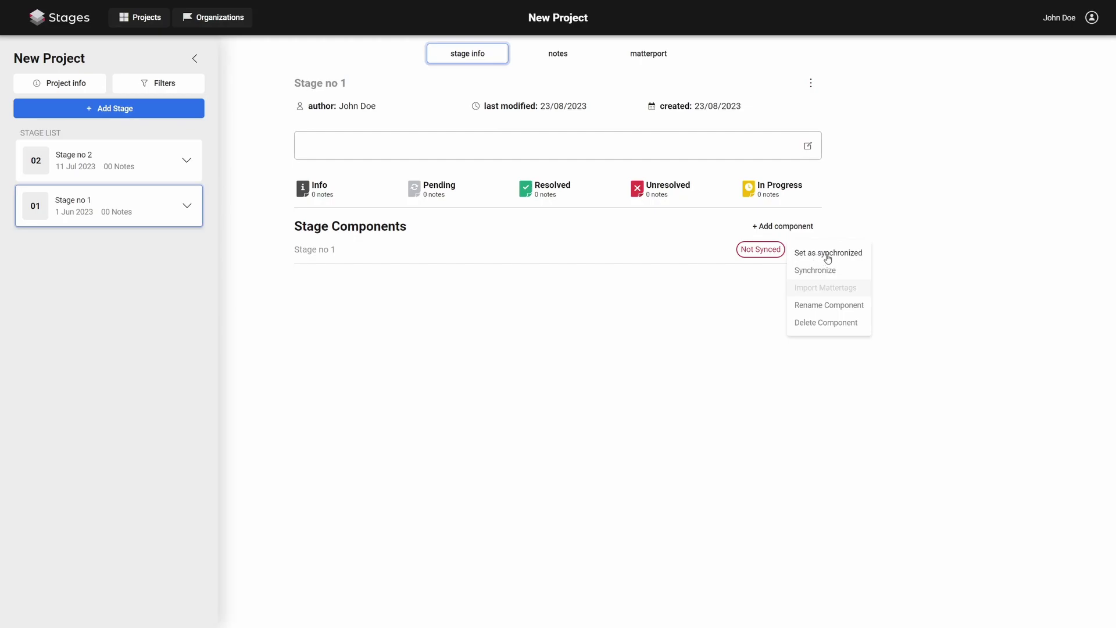
click(827, 256)
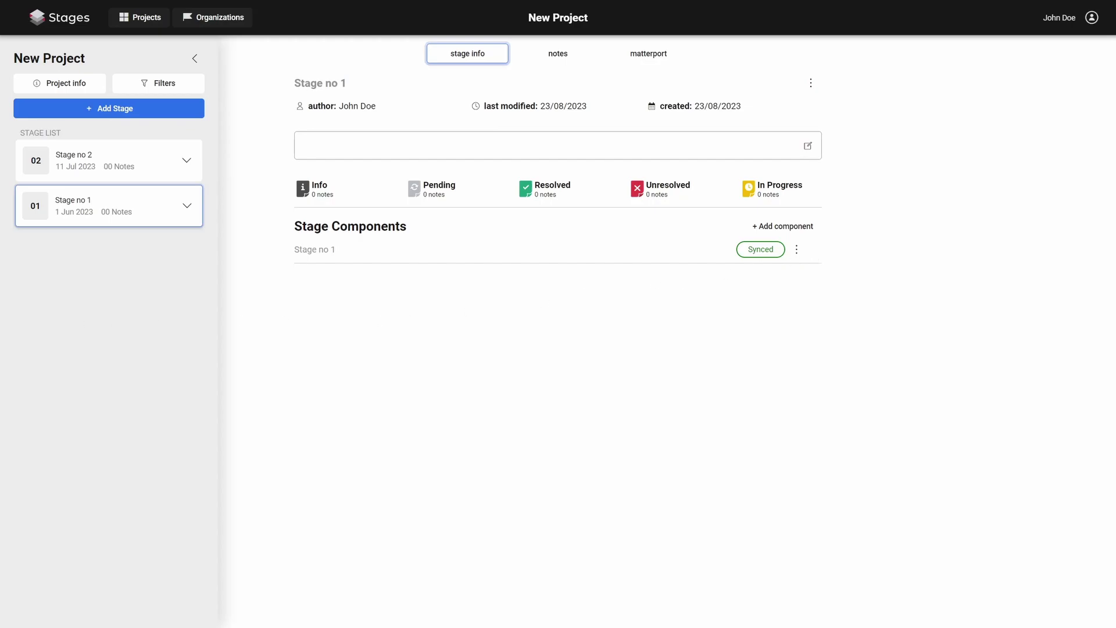
click(124, 170)
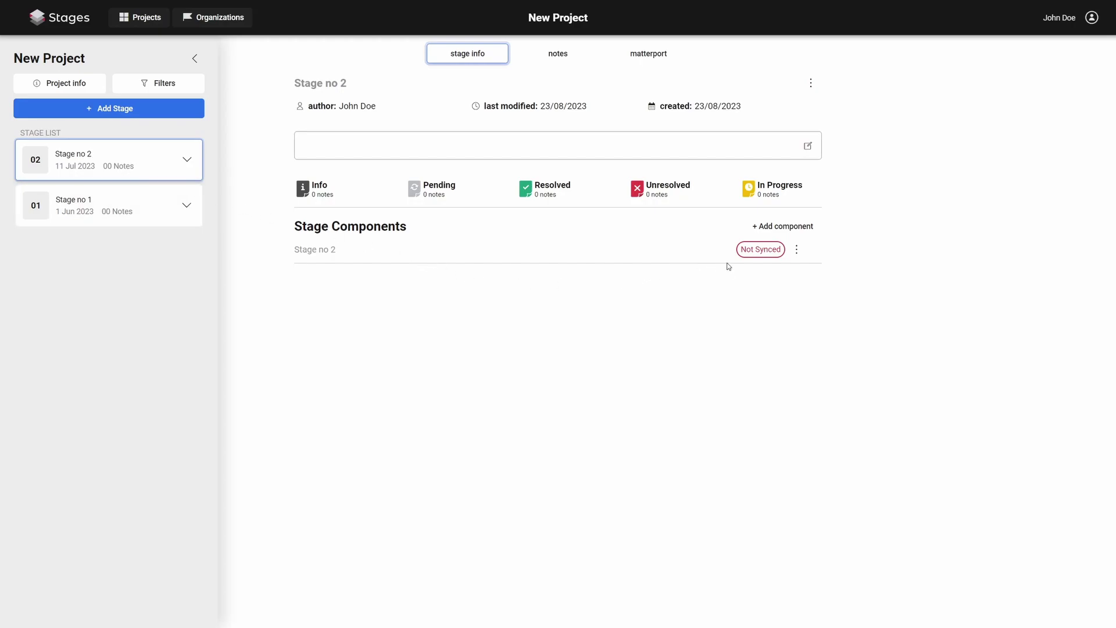
Step: Start synchronizing Stage no 2; place marker A1 at the window's top-left, B1 at the door's top-right
click(796, 249)
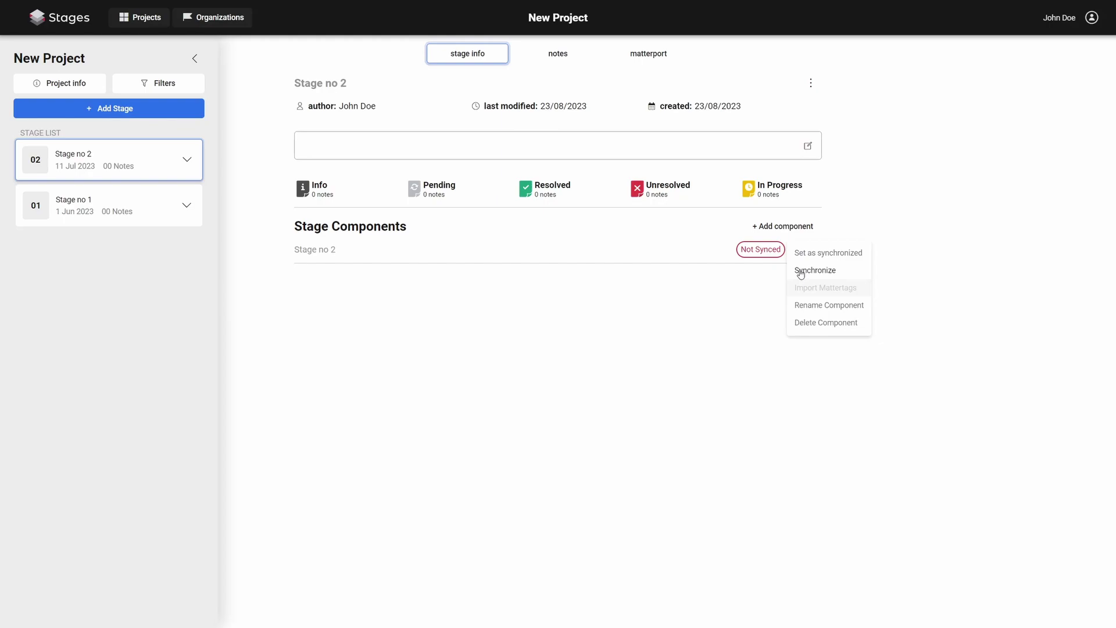
click(801, 270)
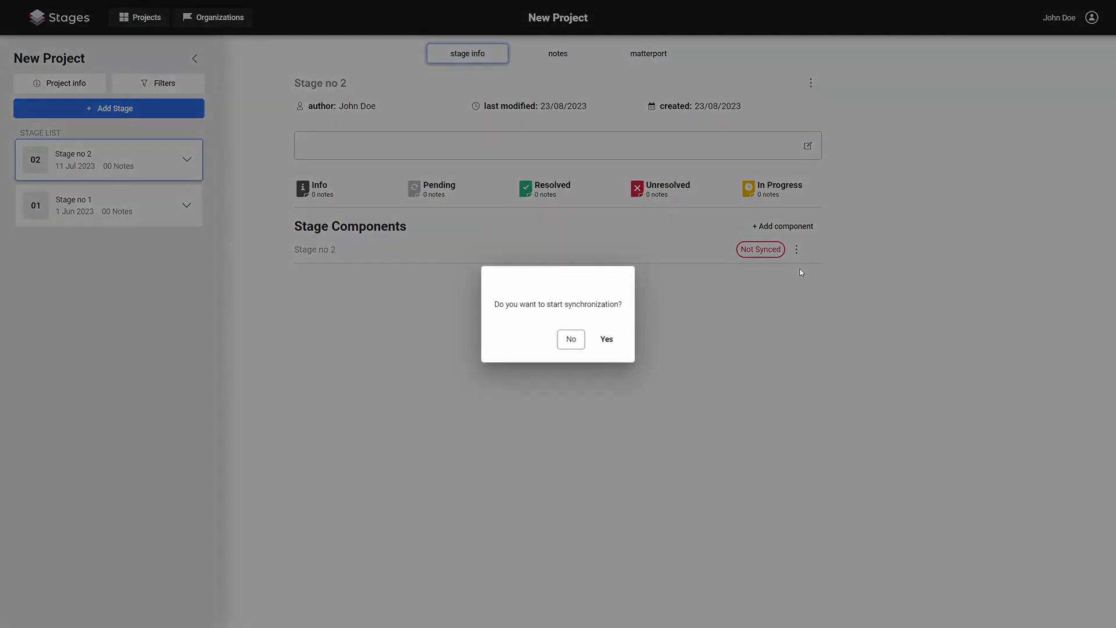
click(605, 340)
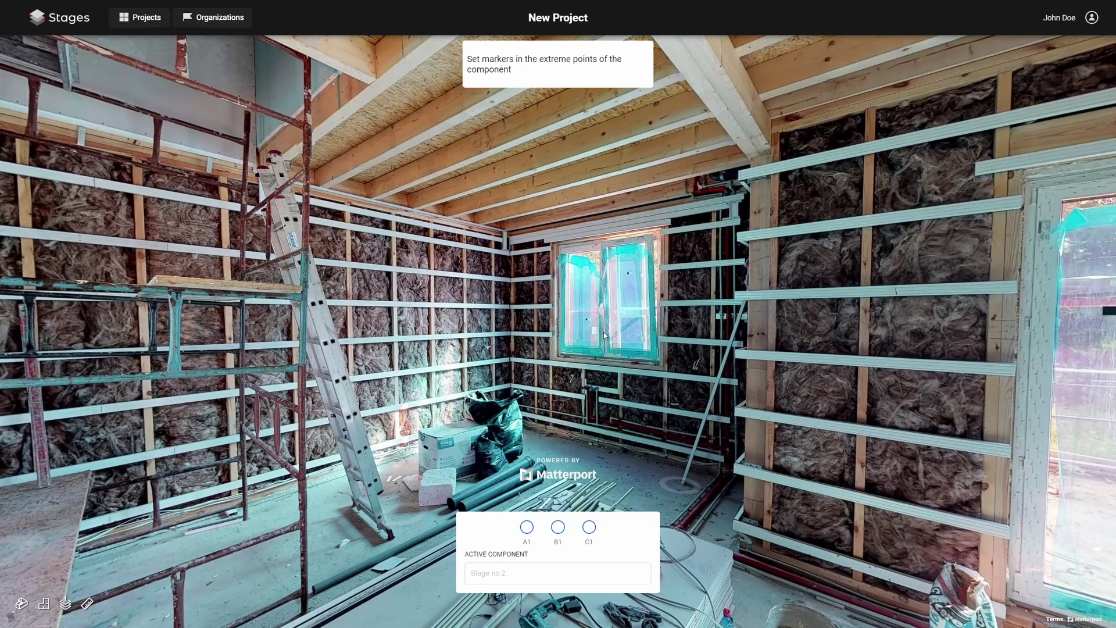
drag(534, 403, 164, 414)
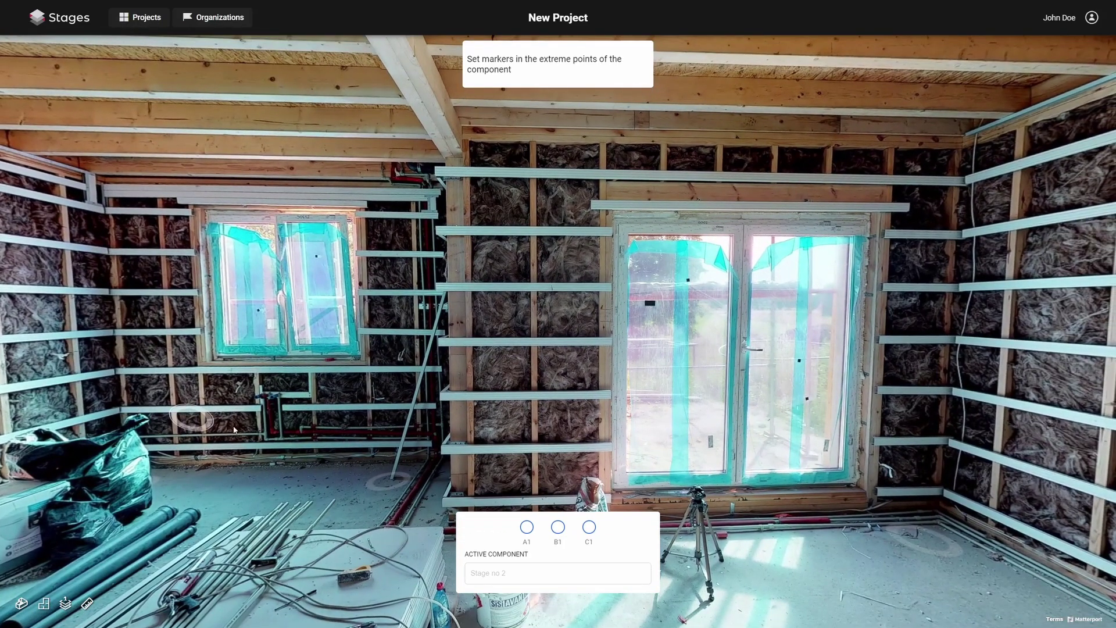
click(527, 528)
click(208, 221)
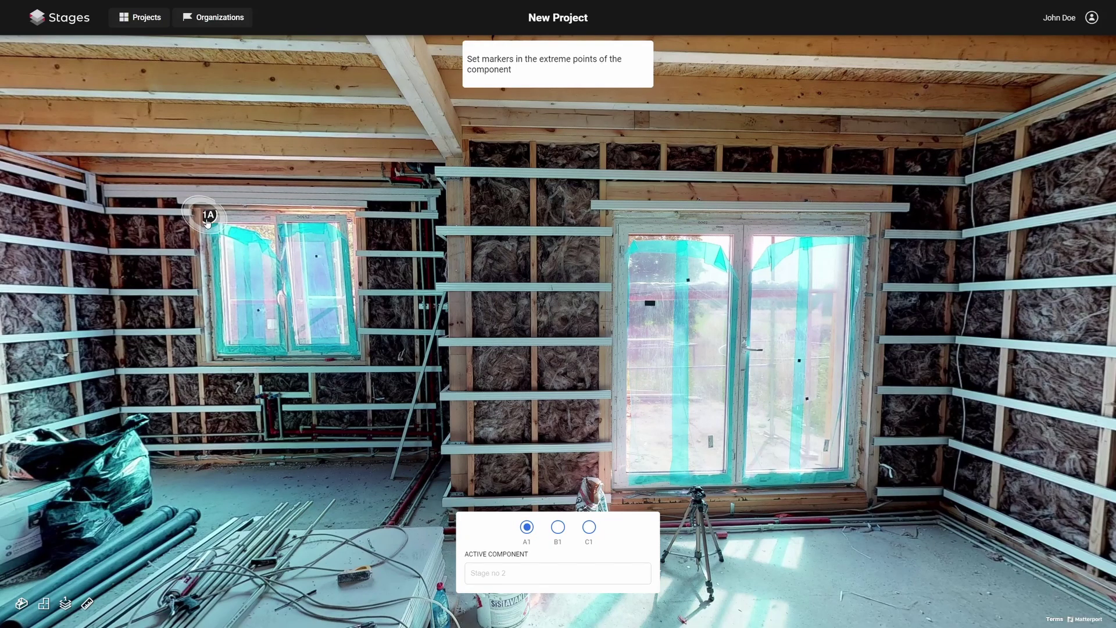
click(557, 528)
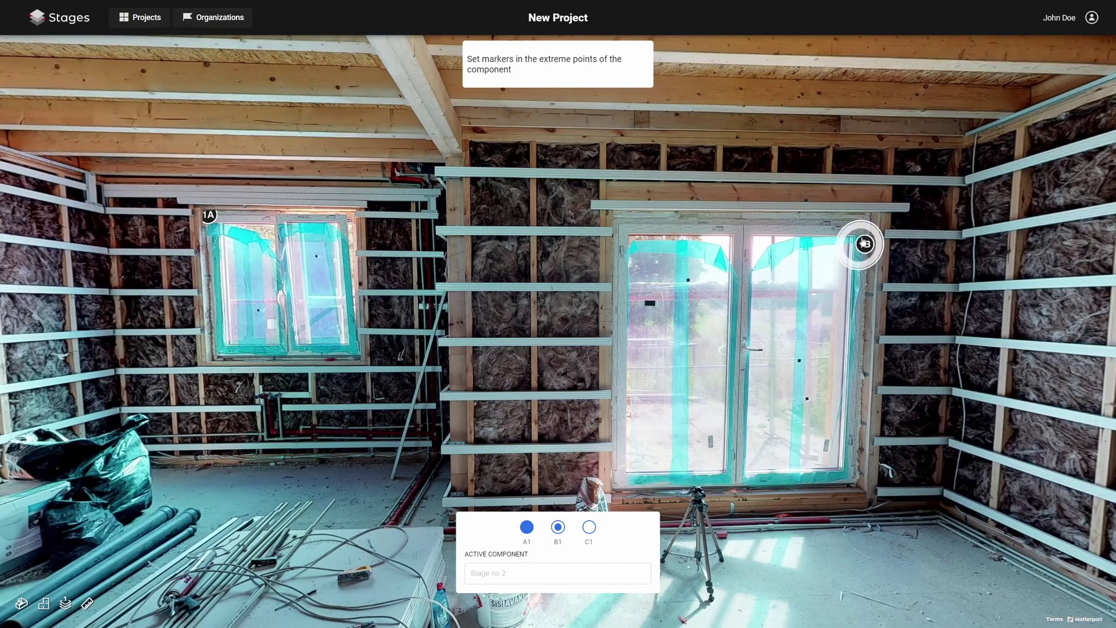
click(865, 221)
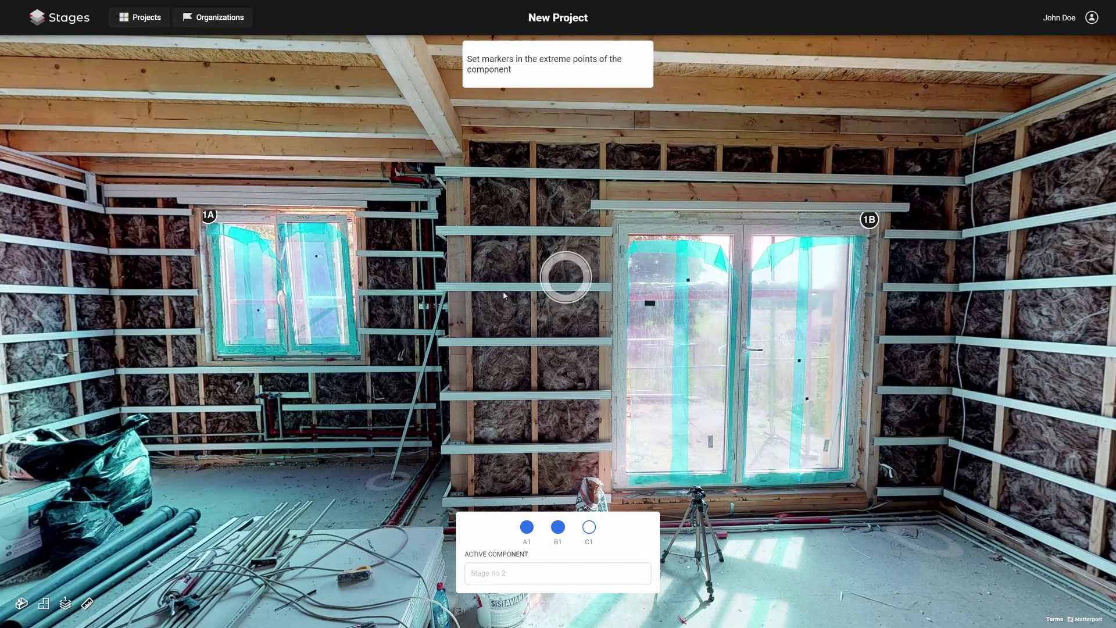
Step: Place marker C1 at the window's top-right corner and advance to Step 2
drag(62, 394, 192, 399)
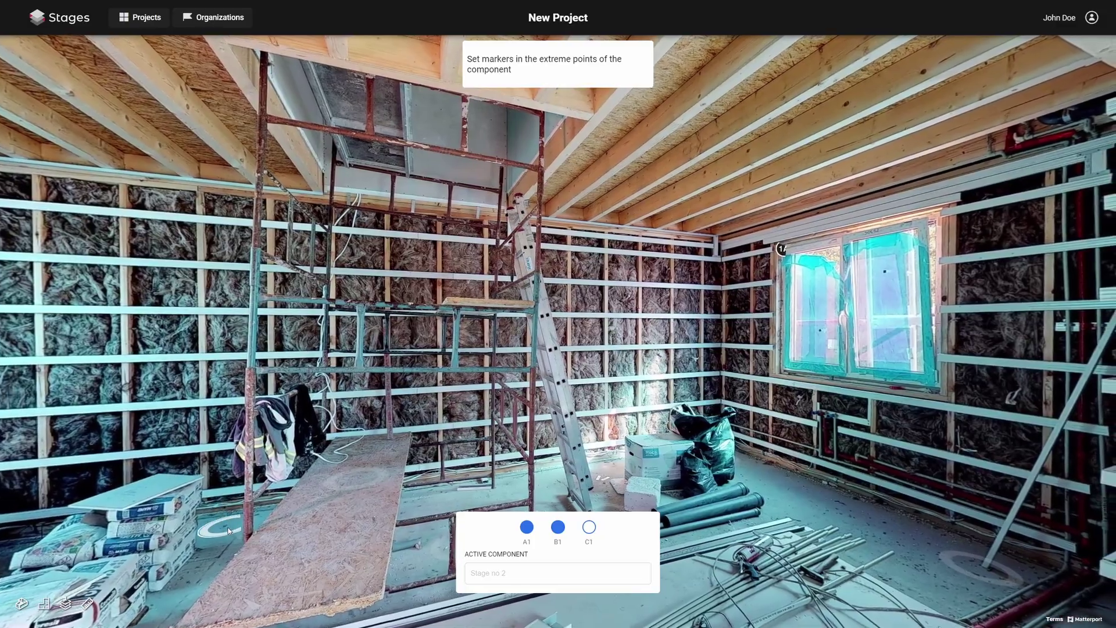
click(229, 530)
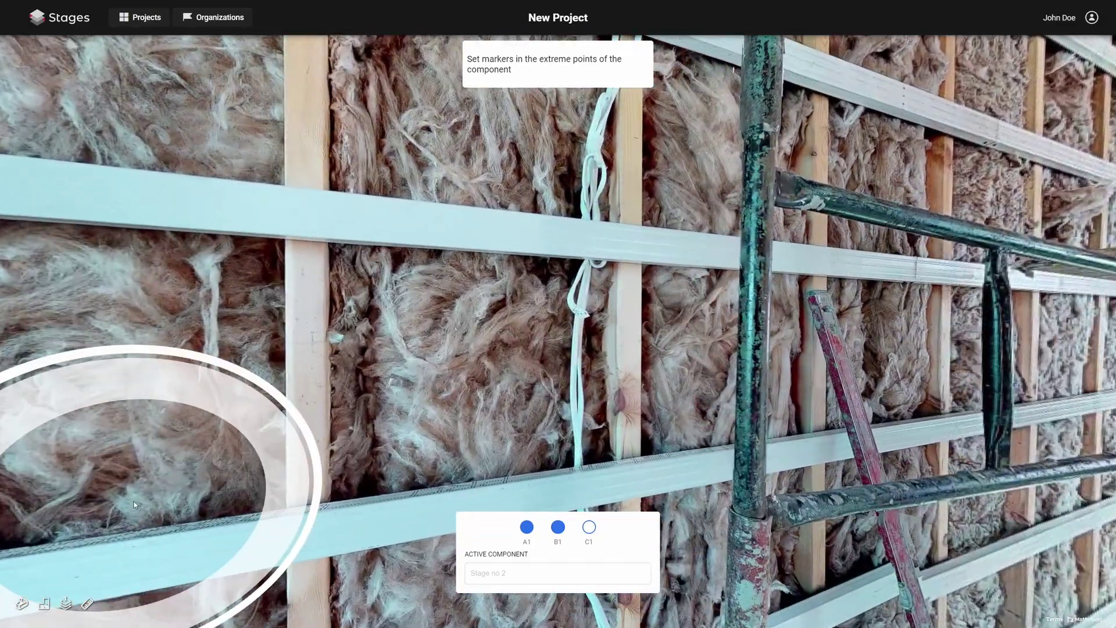
drag(134, 505, 1092, 505)
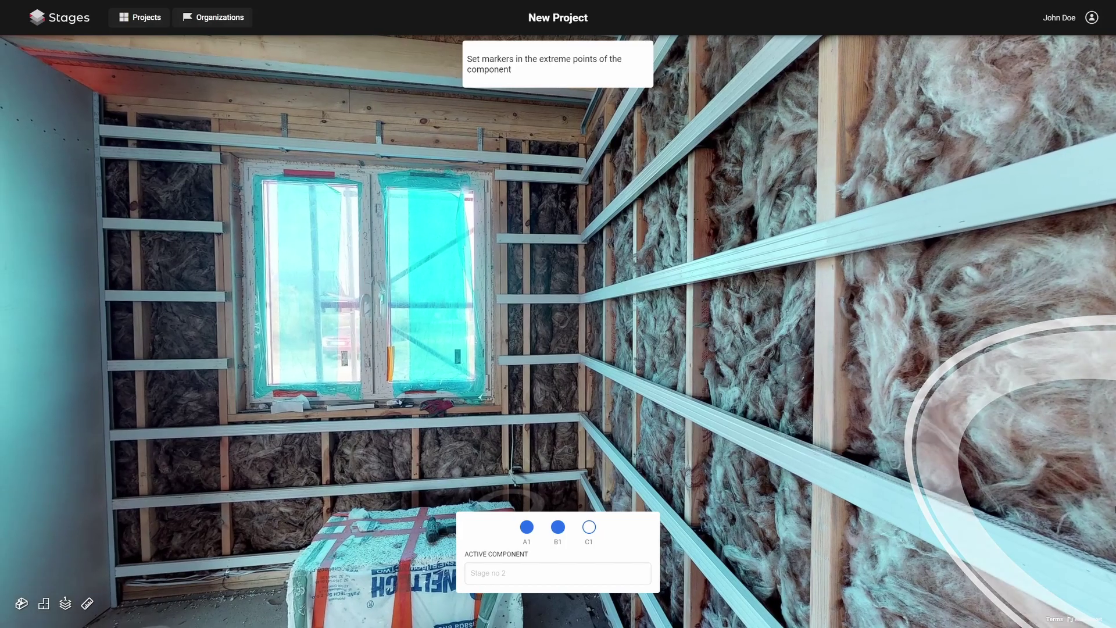
click(588, 527)
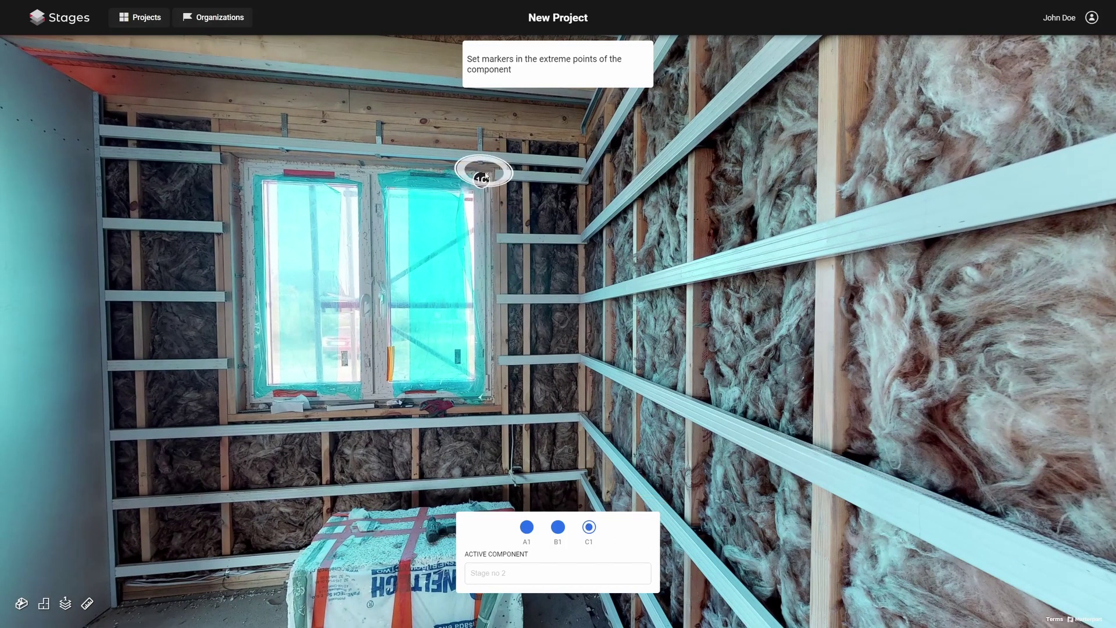
click(488, 176)
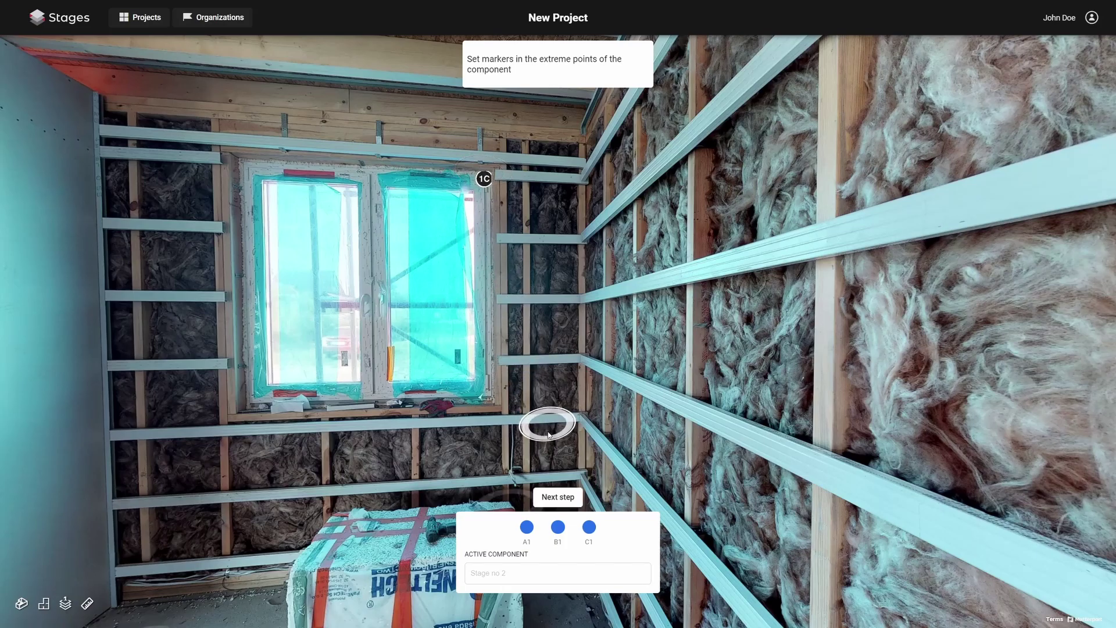
click(557, 499)
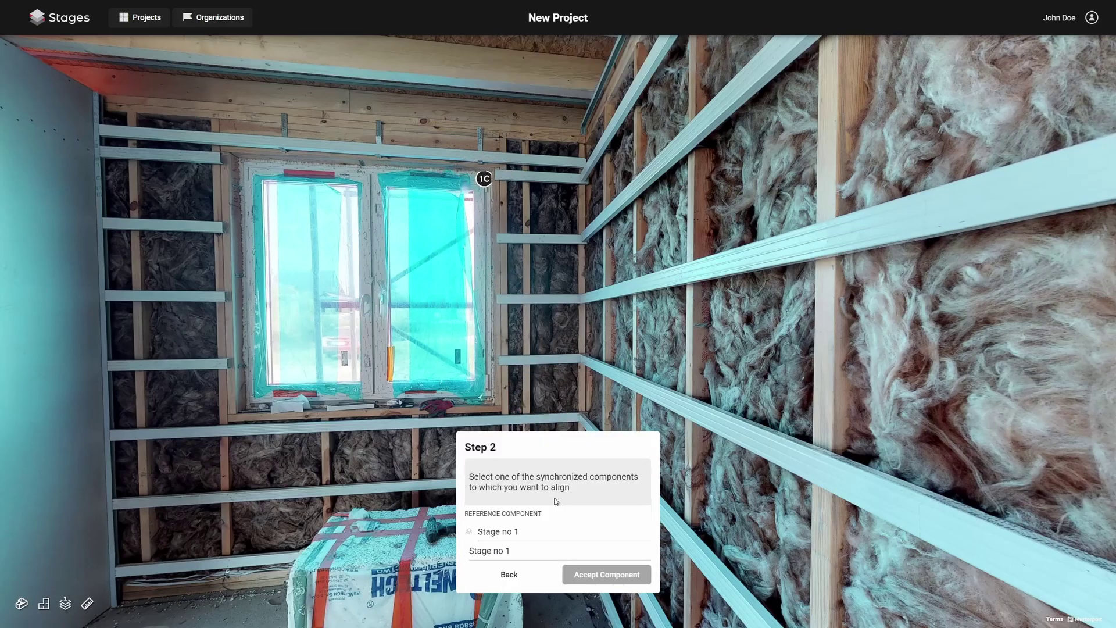
Step: Use Stage no 1 as the reference and pin marker A2 on the wall beside the window
click(516, 552)
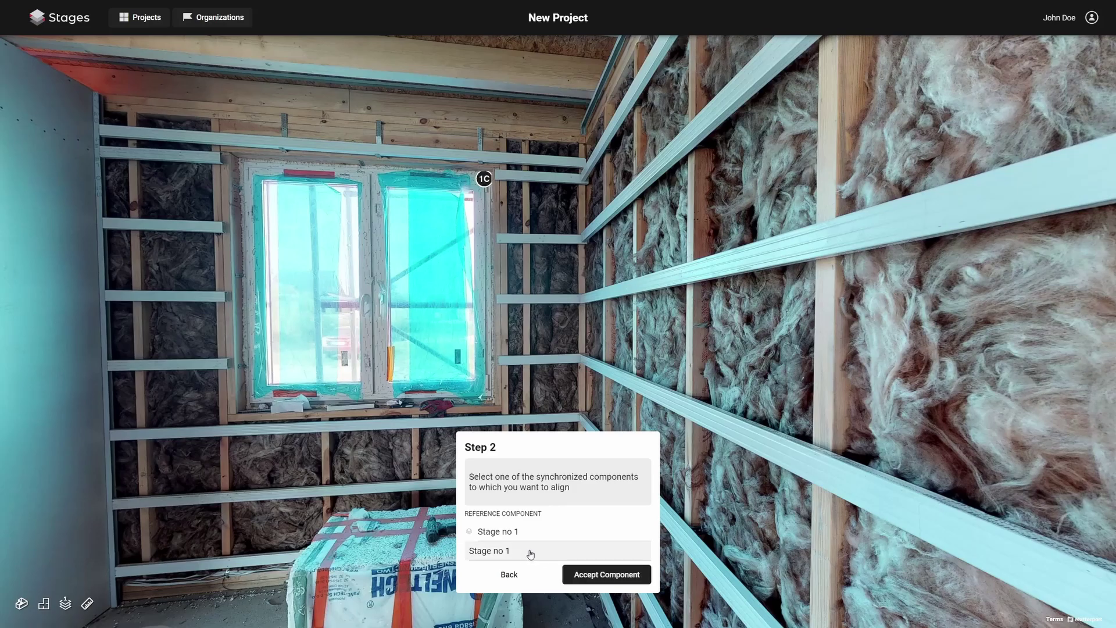
click(585, 577)
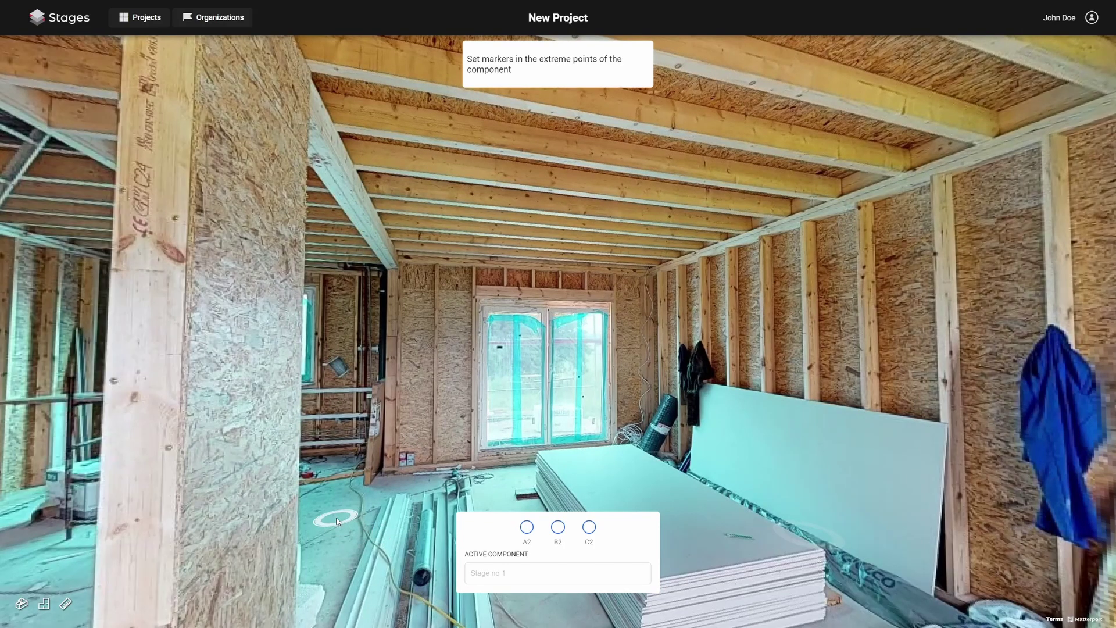
click(336, 517)
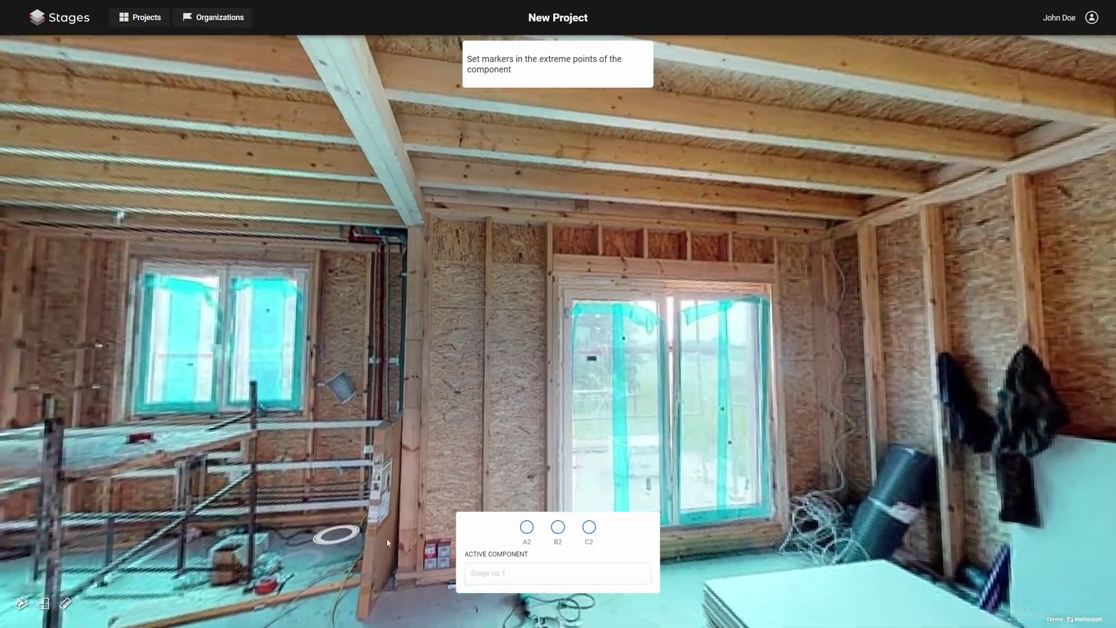
drag(345, 521, 526, 511)
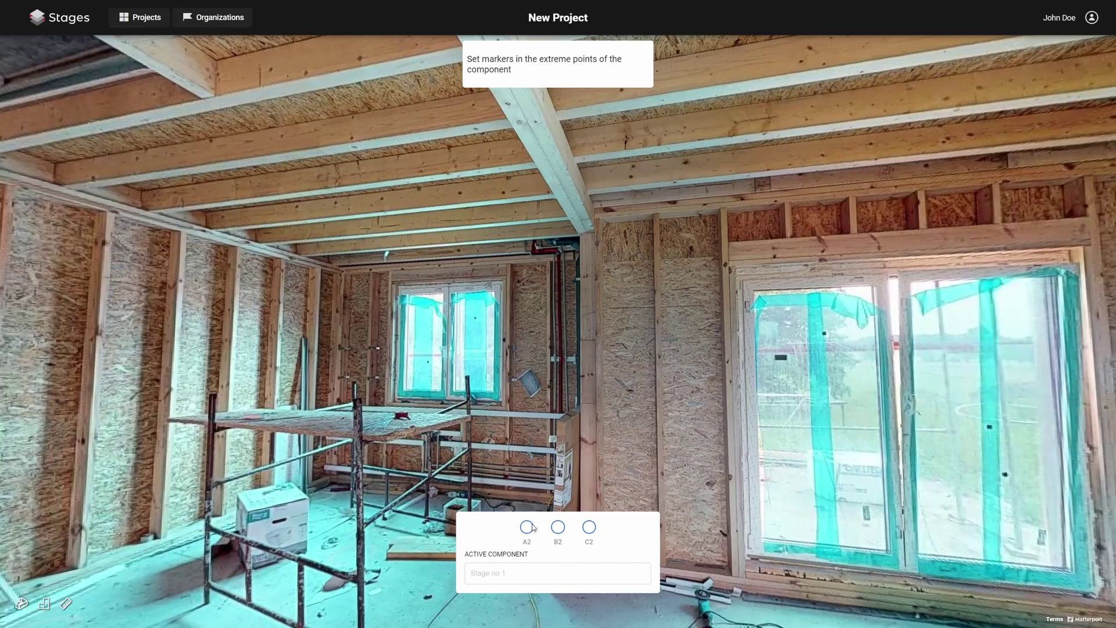
click(527, 528)
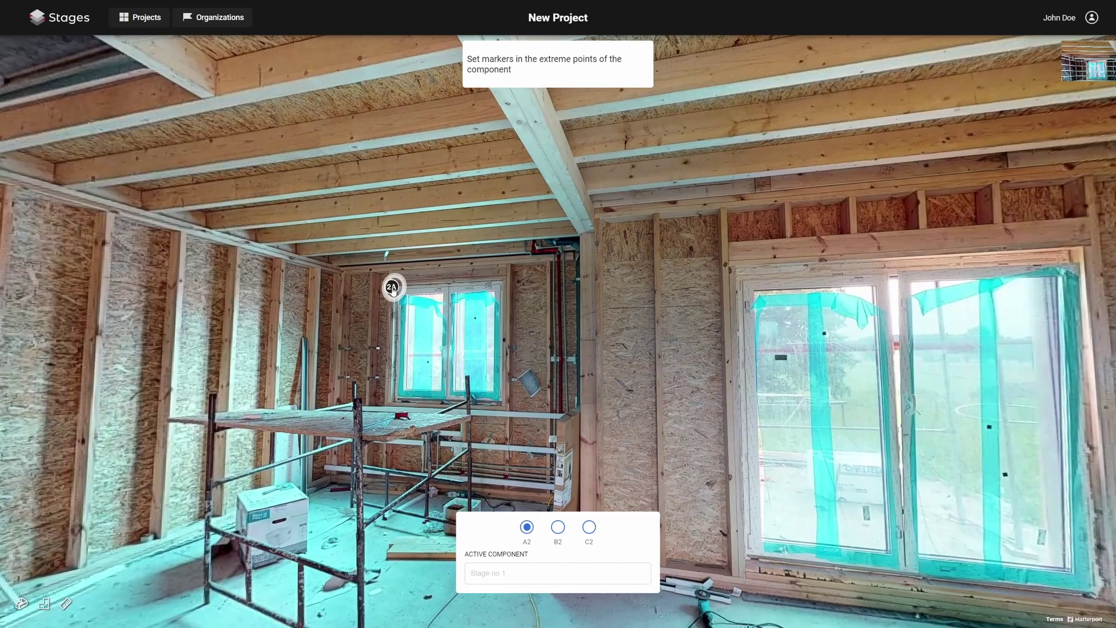
click(393, 287)
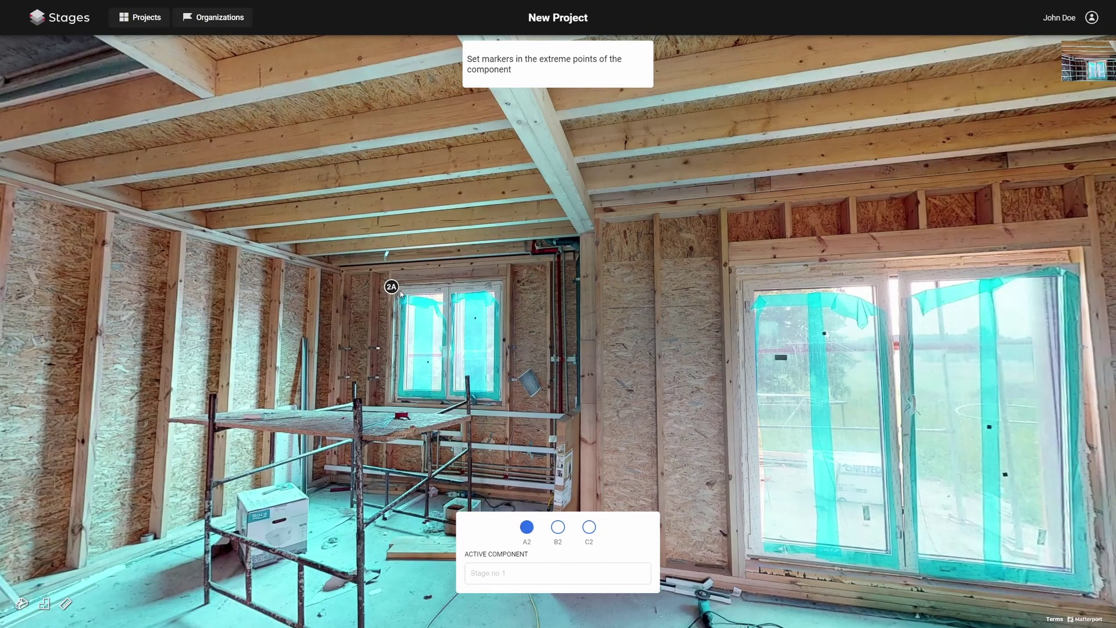
Step: Place markers B2 and C2, C2 at the window's upper-right corner, and accept the sync
click(703, 452)
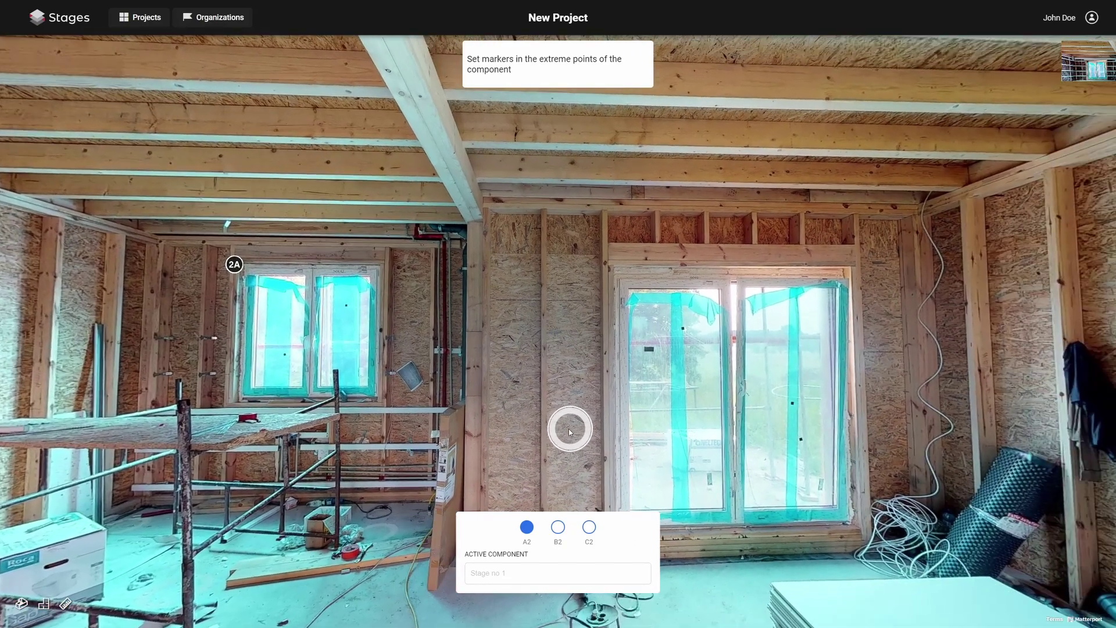
click(558, 527)
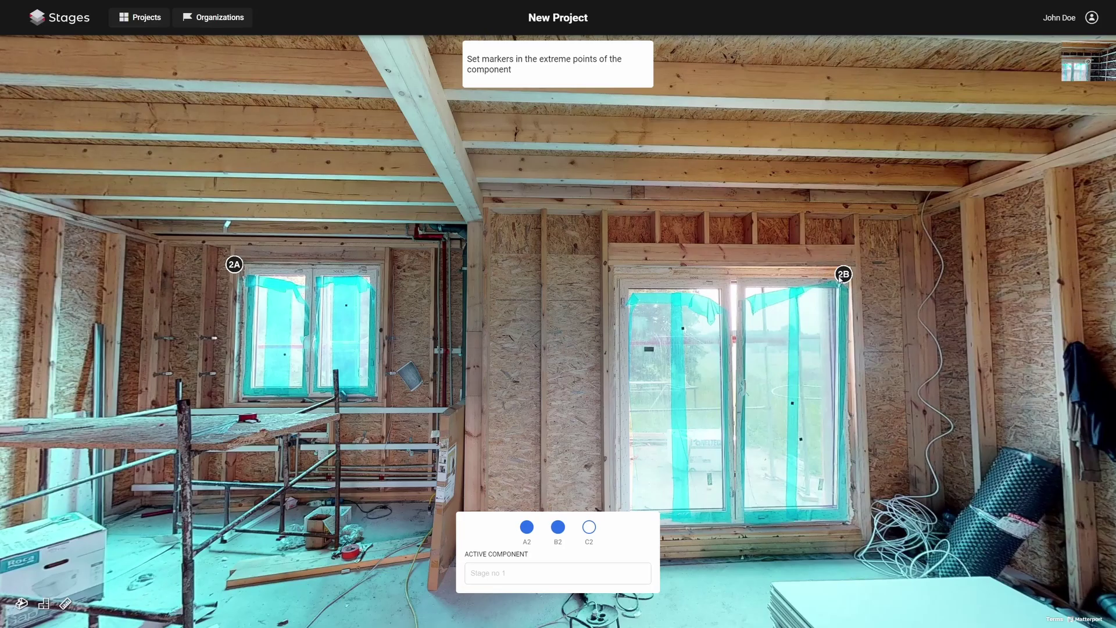
drag(887, 342, 336, 286)
drag(761, 416, 299, 307)
click(878, 544)
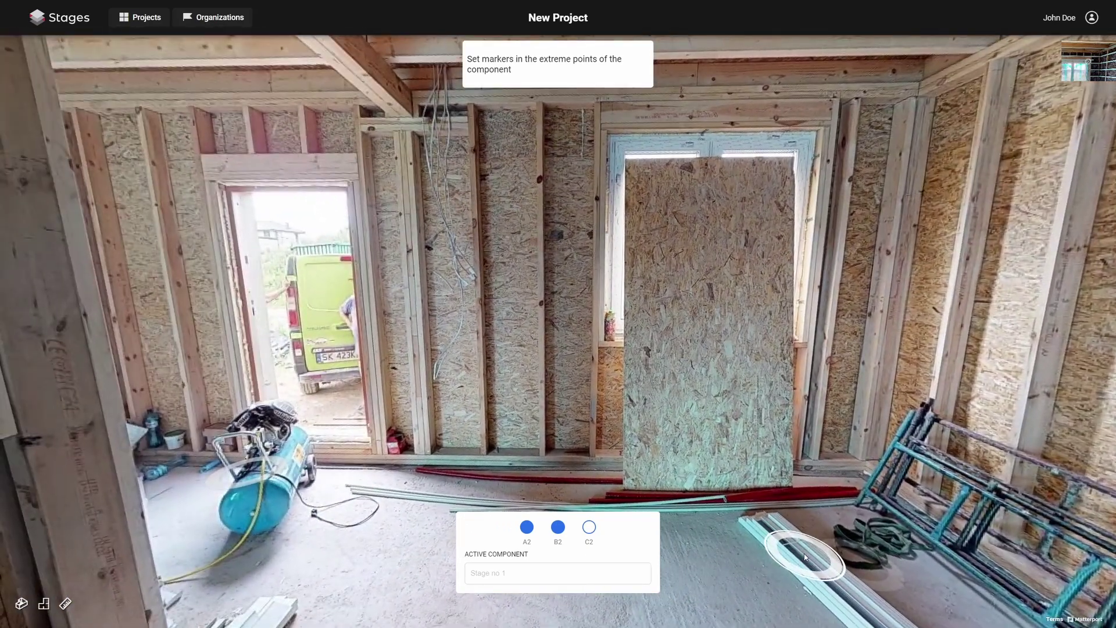
click(589, 528)
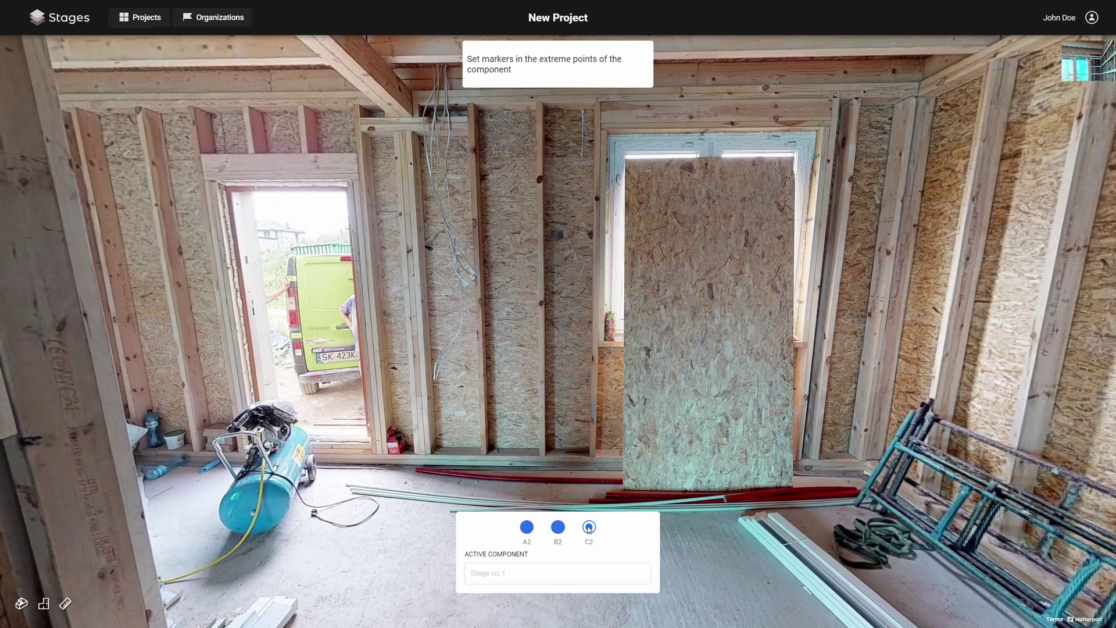
click(814, 134)
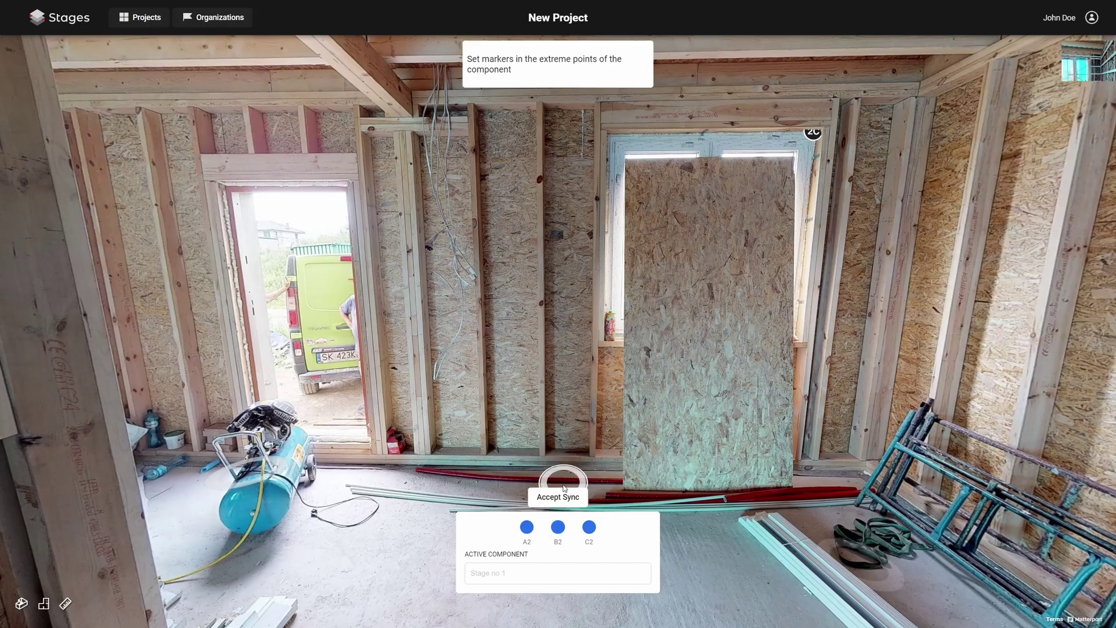
click(556, 498)
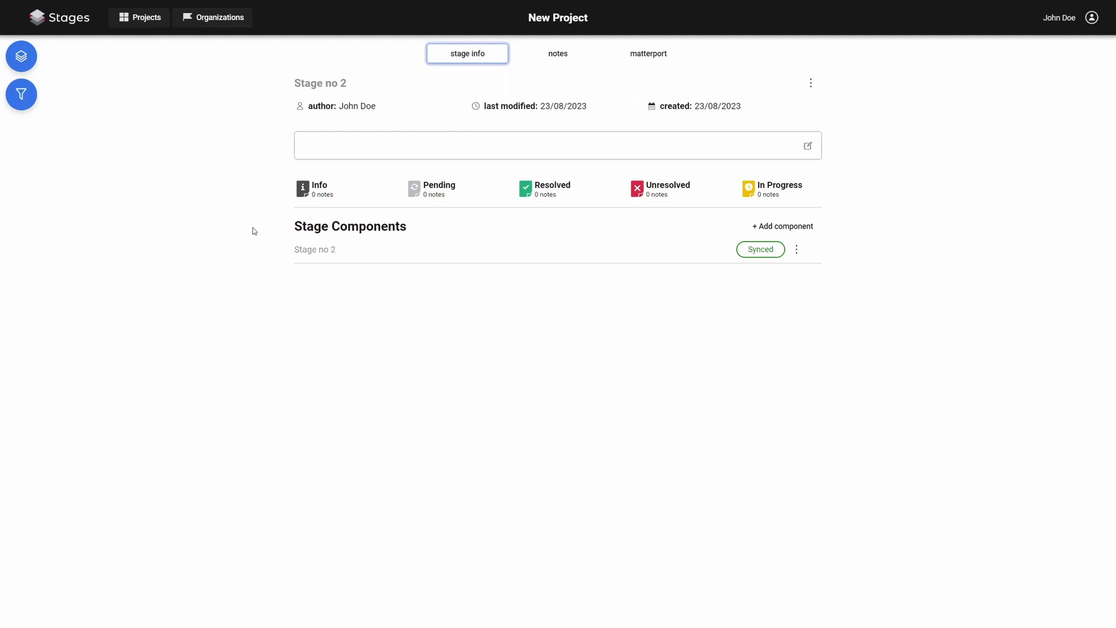
Step: In the stage list, view Stage no 1's info, then return to Stage no 2's details
click(20, 59)
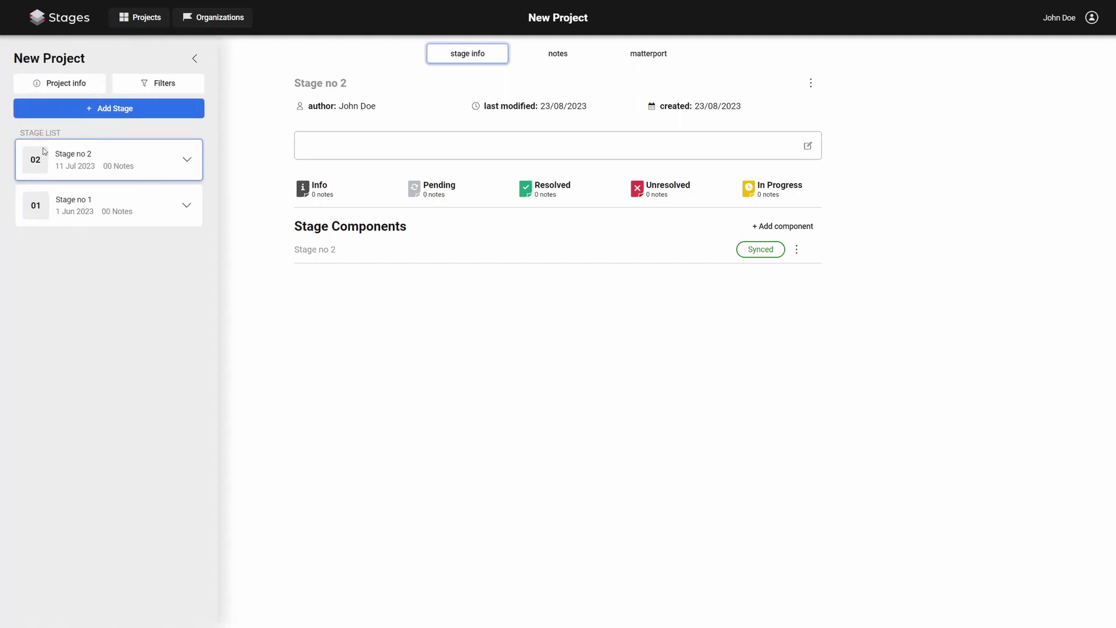
click(72, 215)
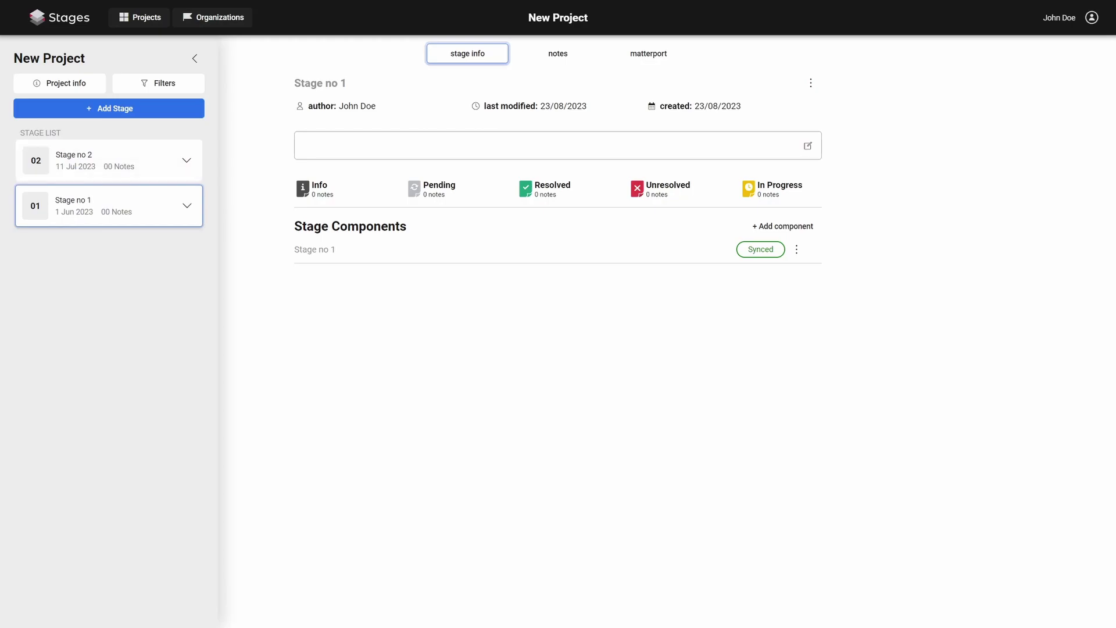
click(115, 167)
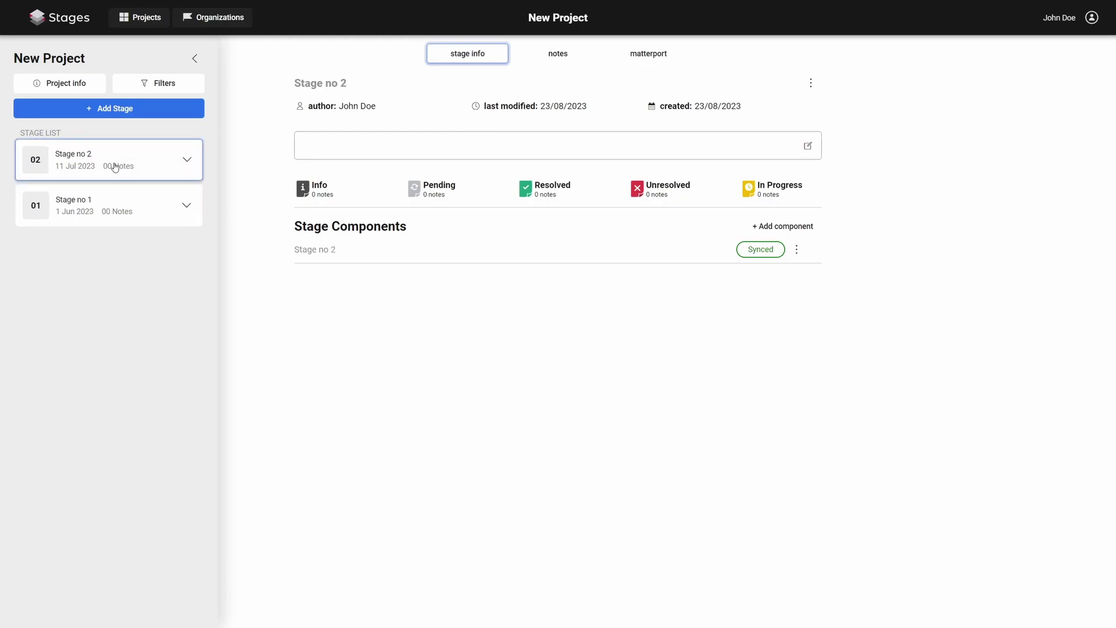
Step: Compare Stage no 2's Matterport tour side by side and list stages for the right side
click(653, 57)
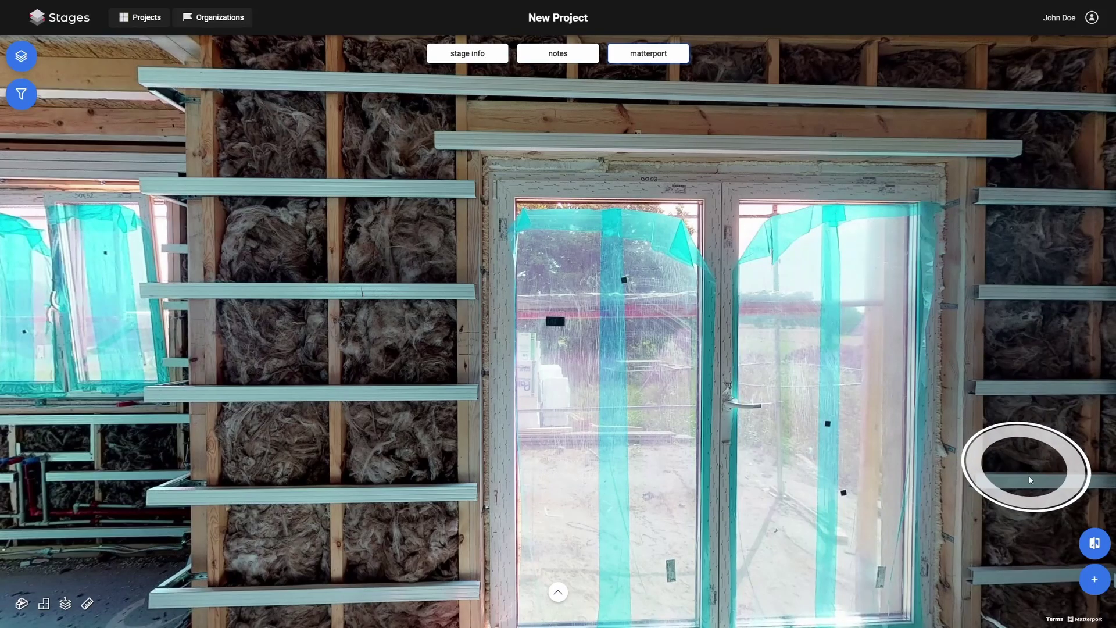
click(1093, 544)
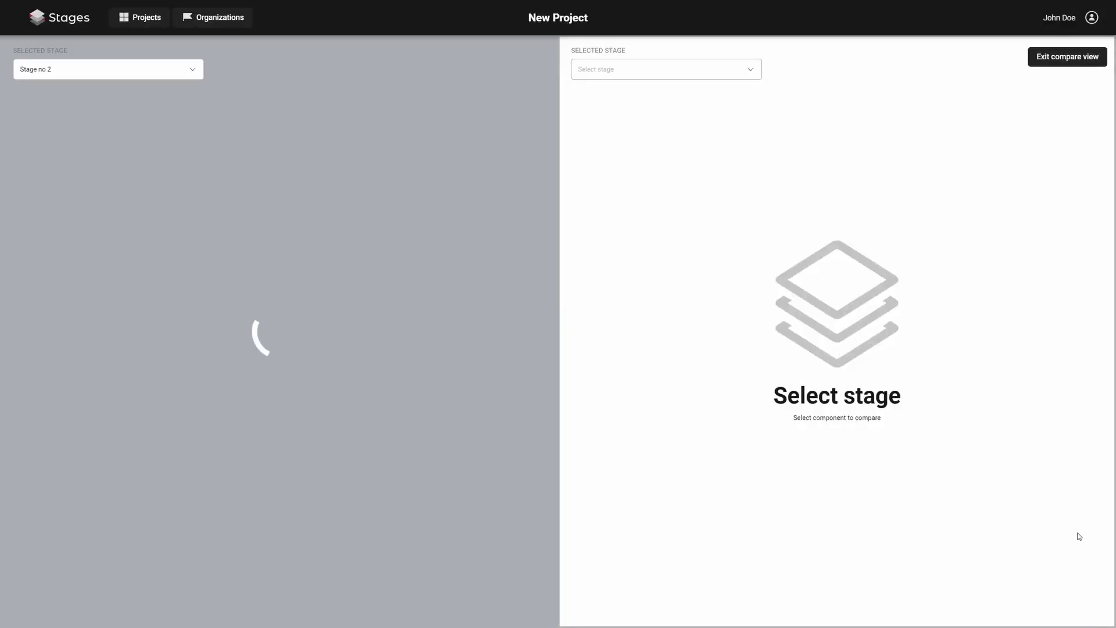
click(707, 77)
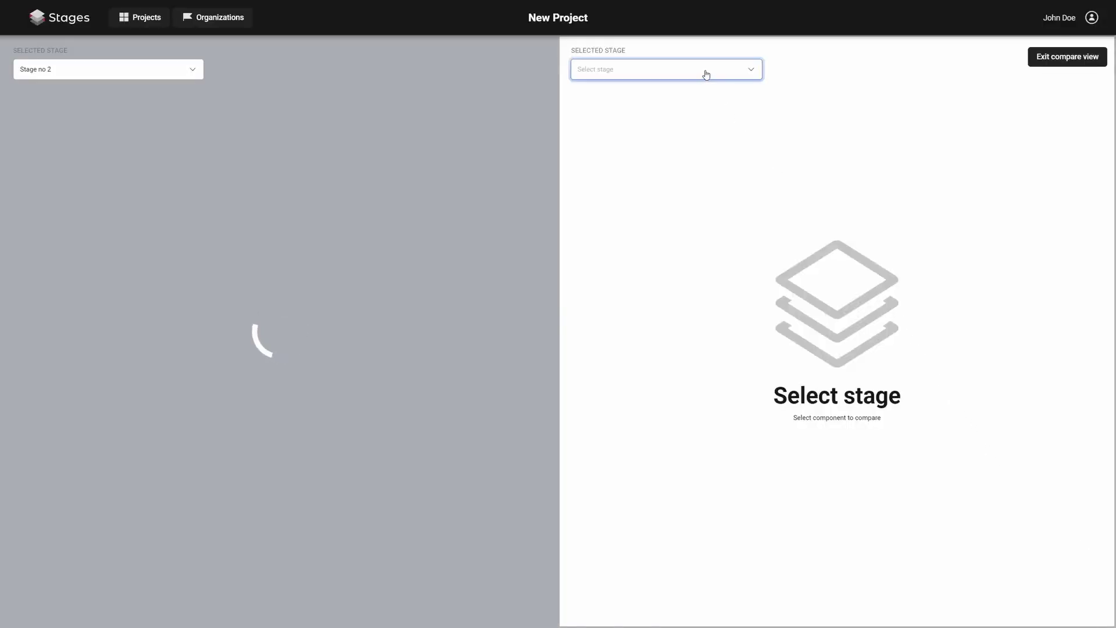
click(706, 75)
Step: Load Stage no 1 on the right and walk both synced tours beside the insulated wall
click(698, 111)
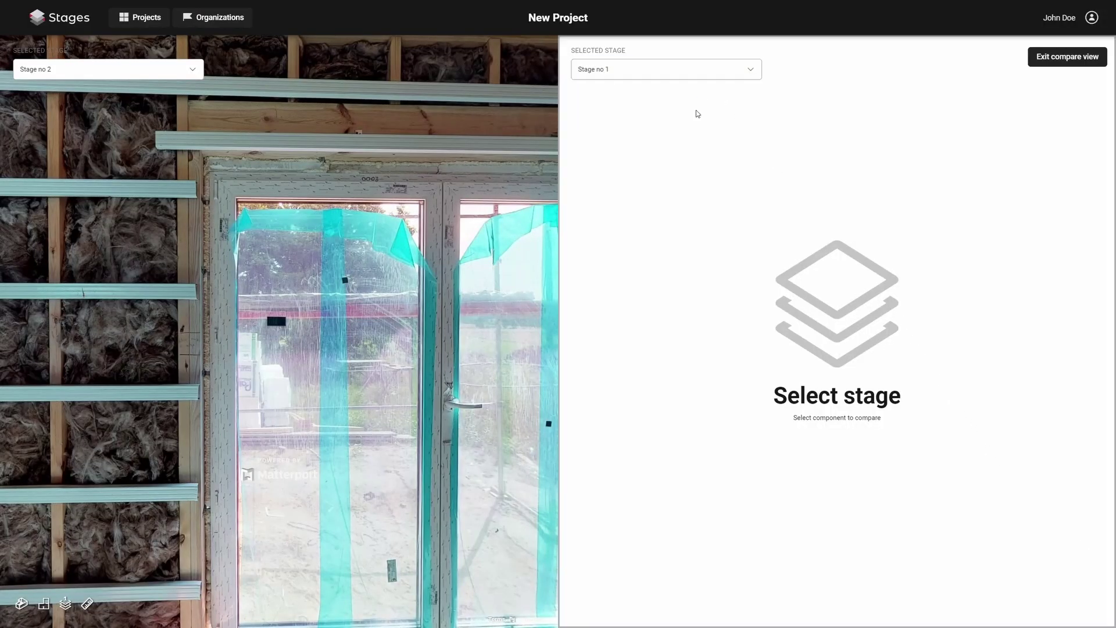
drag(357, 414, 417, 417)
click(416, 418)
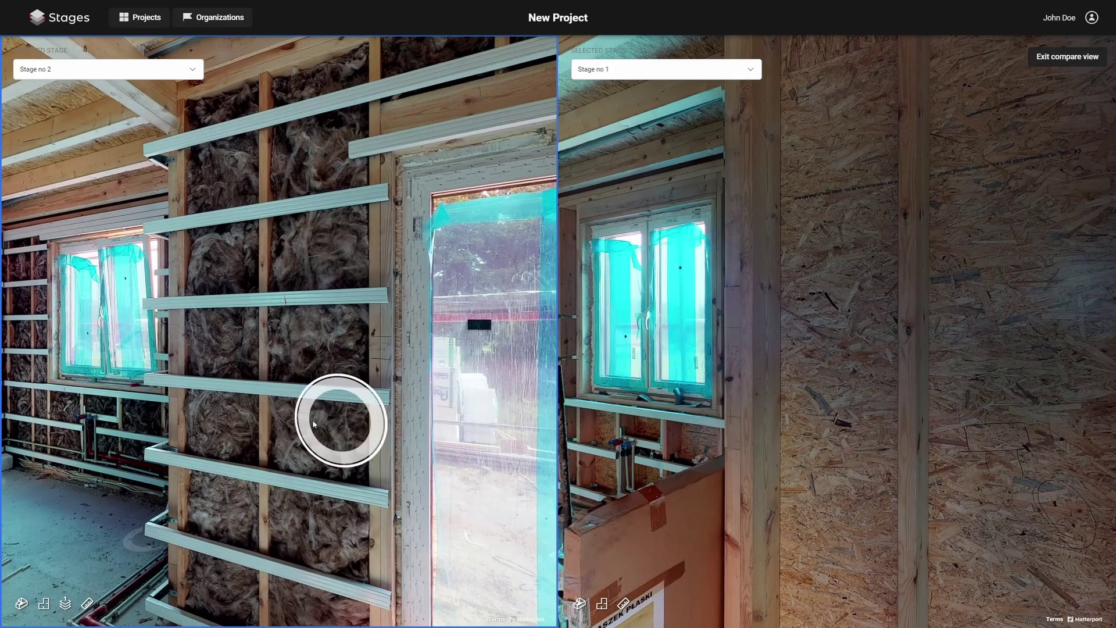
click(312, 424)
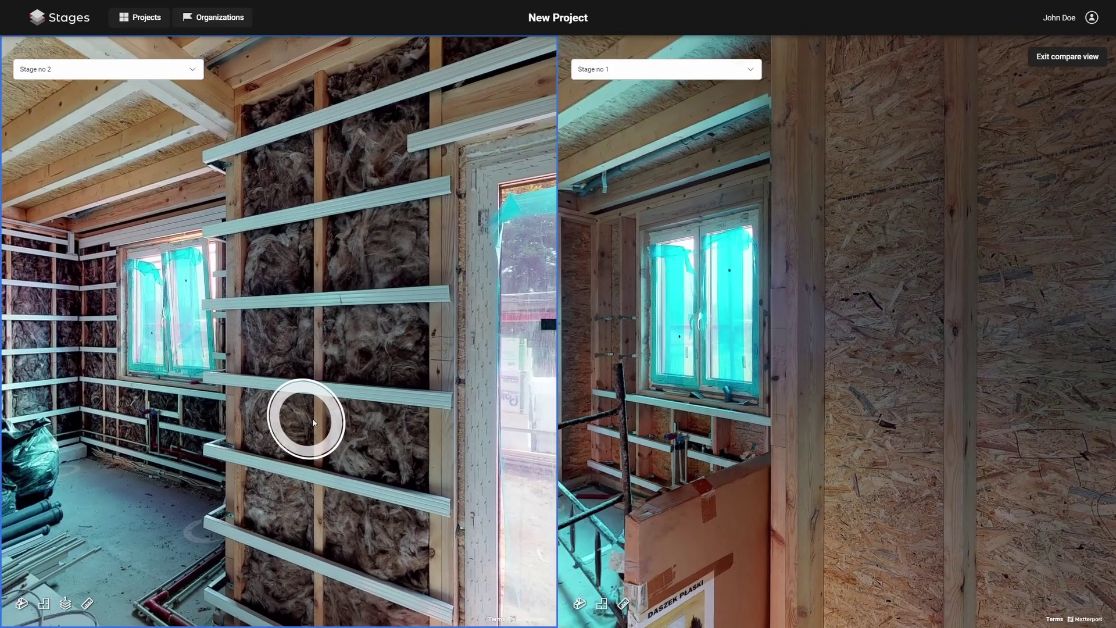
drag(263, 421, 319, 420)
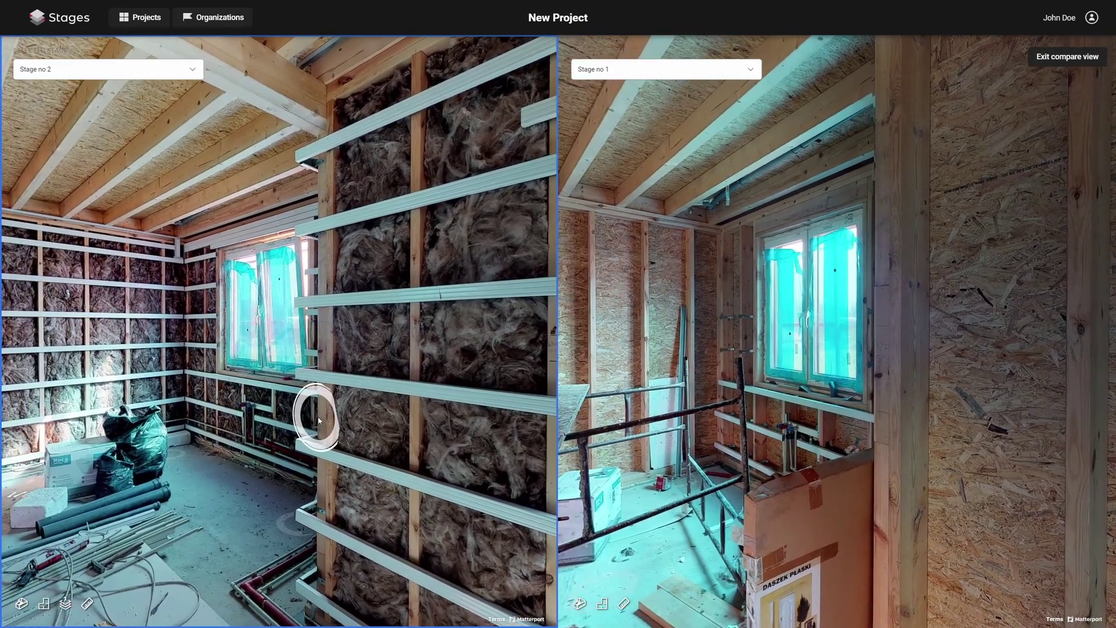
click(428, 396)
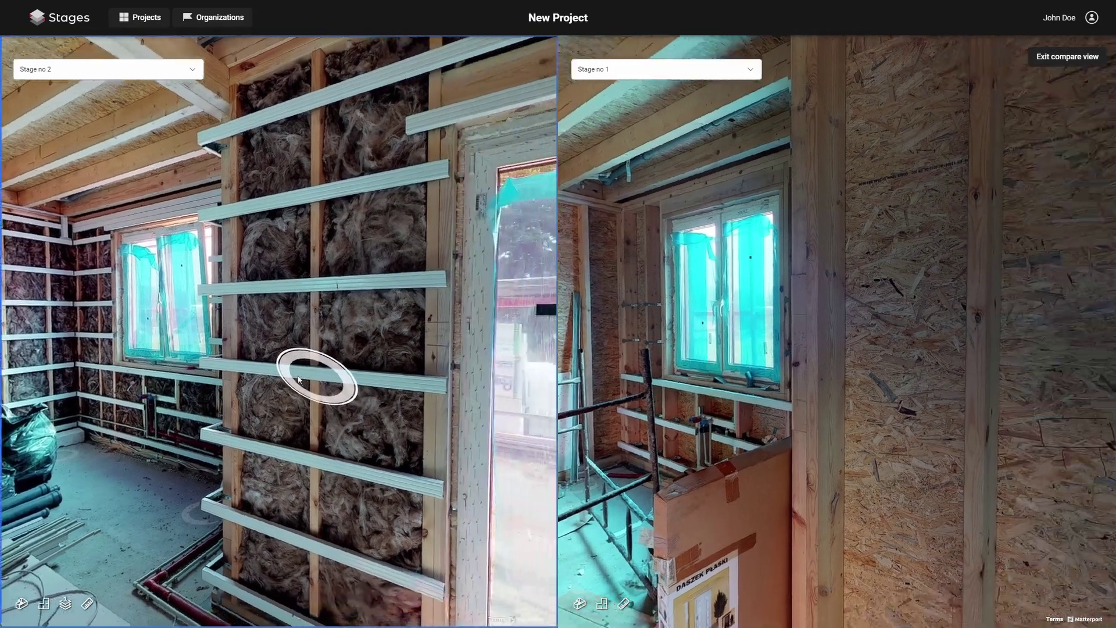
click(399, 373)
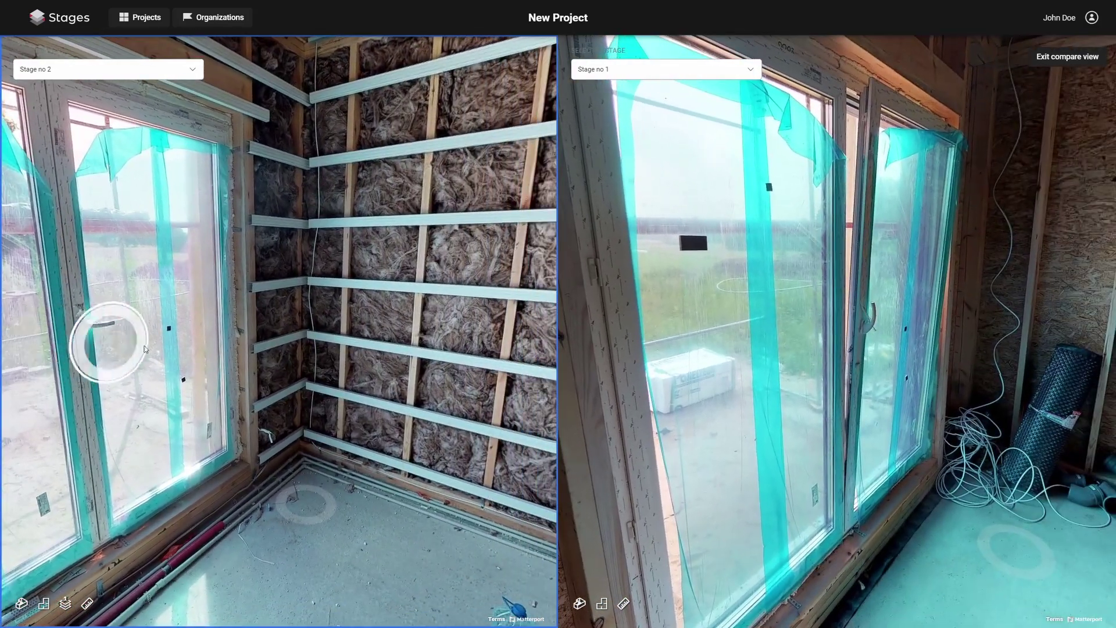
click(347, 347)
Step: Turn and walk both tours past the coated drywall, insulated corner and window wall
drag(337, 309, 58, 323)
drag(336, 318, 82, 309)
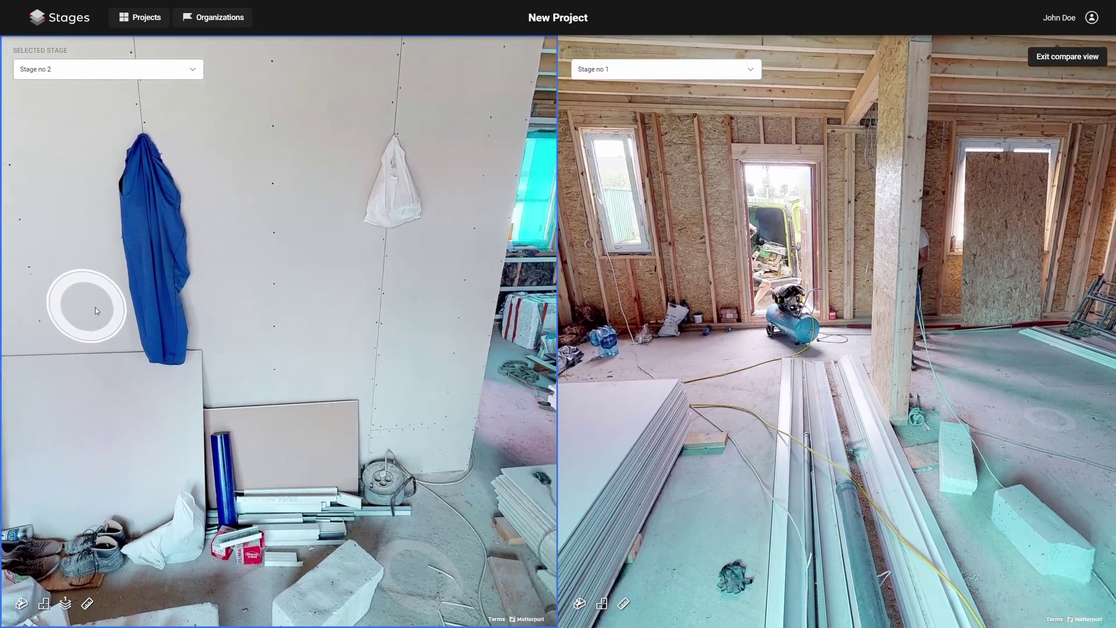
drag(178, 305, 70, 294)
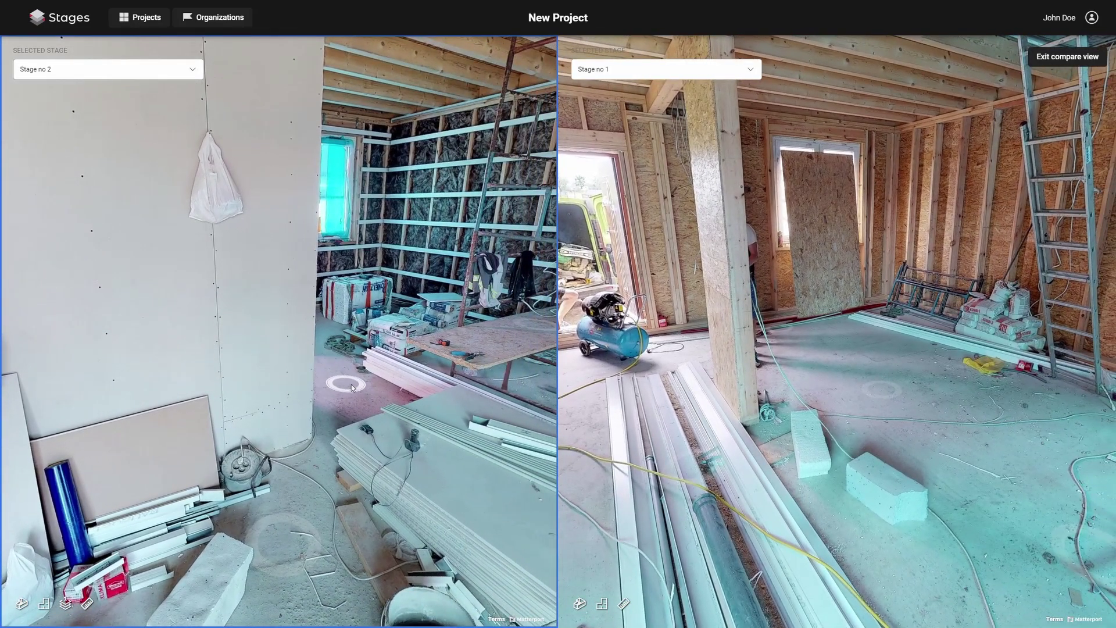
click(369, 393)
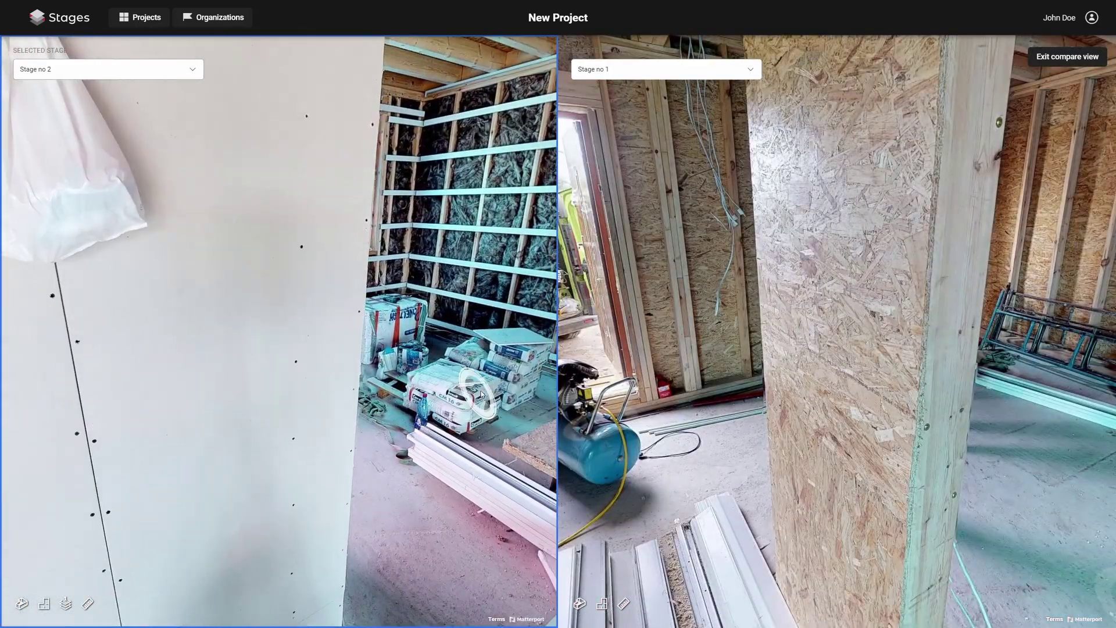
click(481, 395)
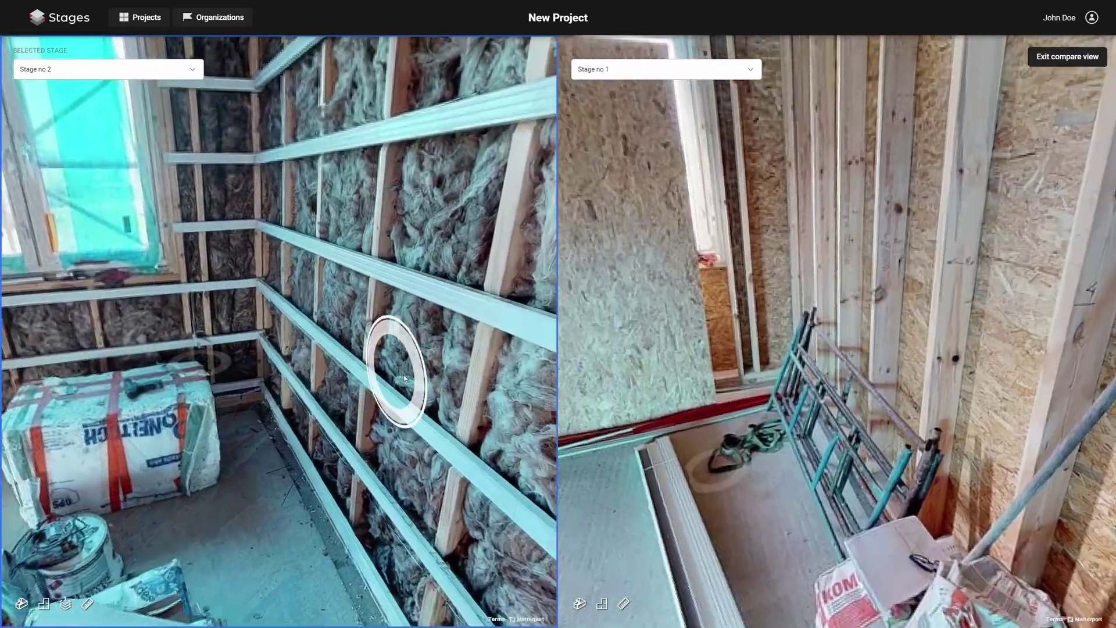
drag(399, 378, 510, 311)
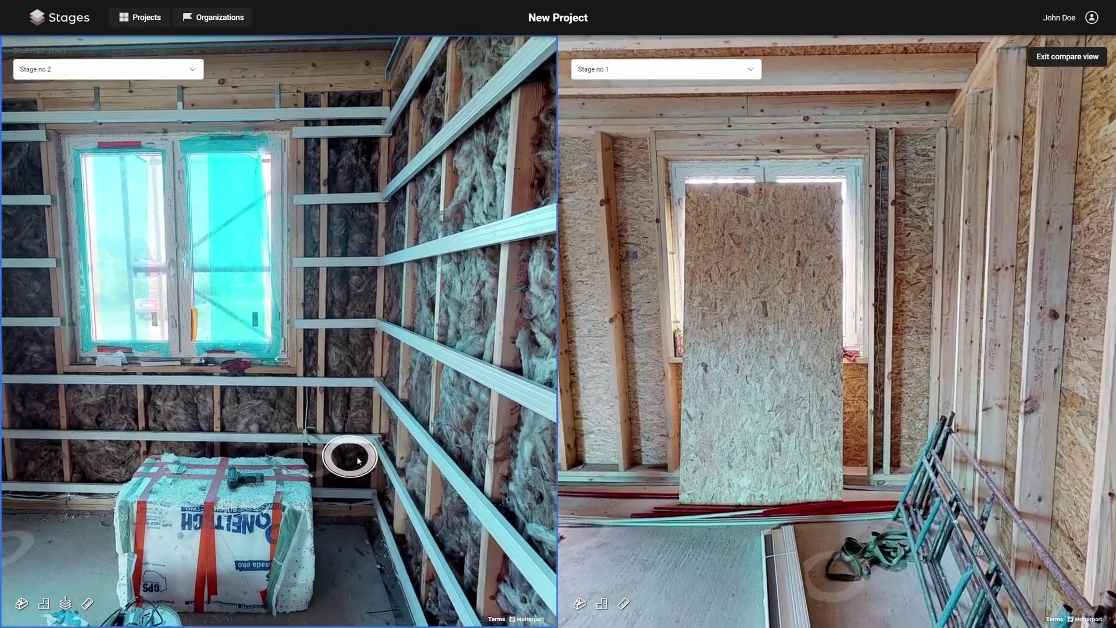
drag(358, 461, 427, 450)
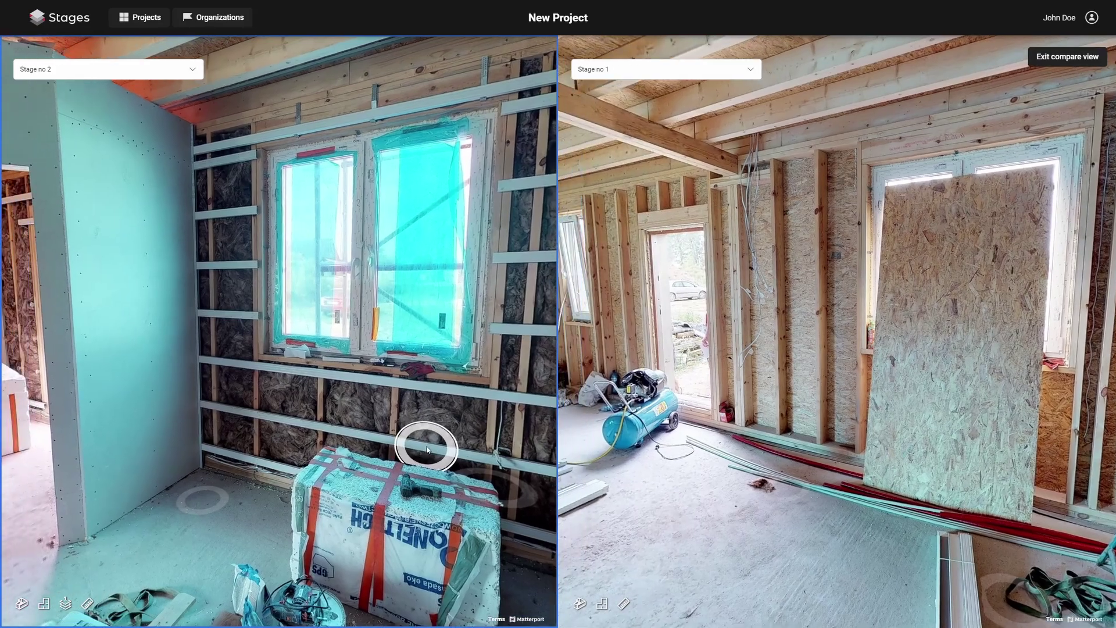
drag(306, 429, 354, 417)
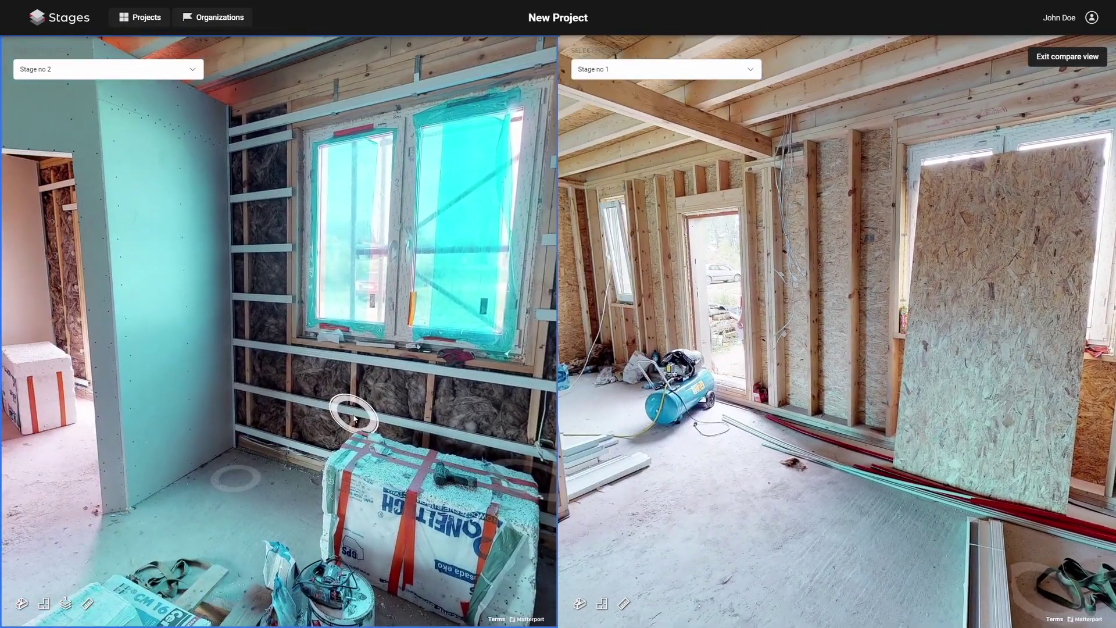
Step: Exit compare view, confirming the exit, and show Stage no 1's tour
click(1068, 58)
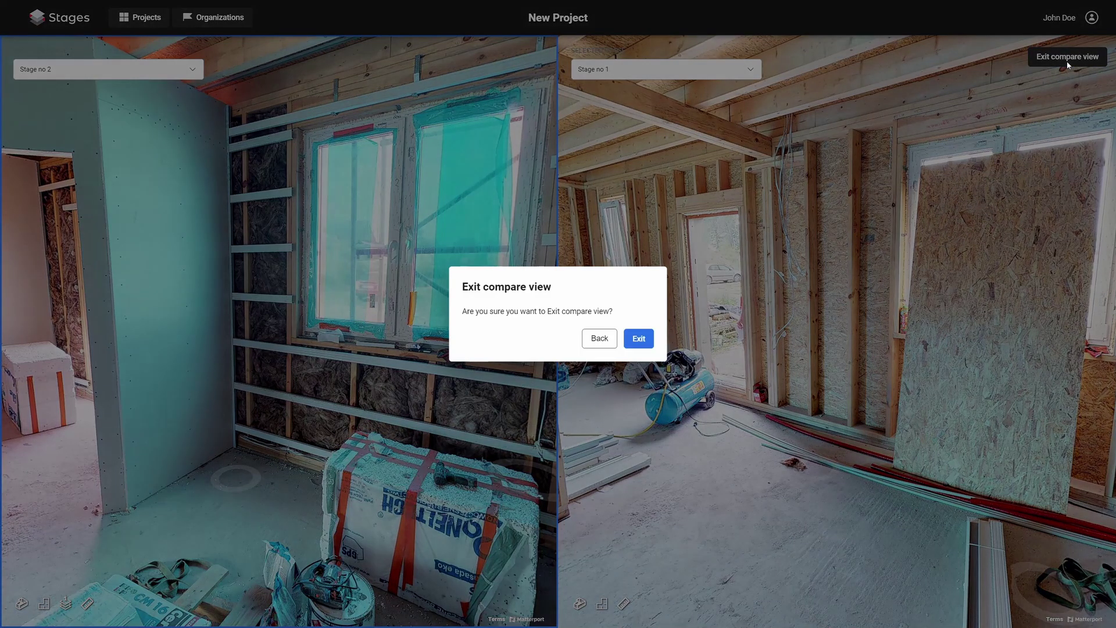
click(637, 340)
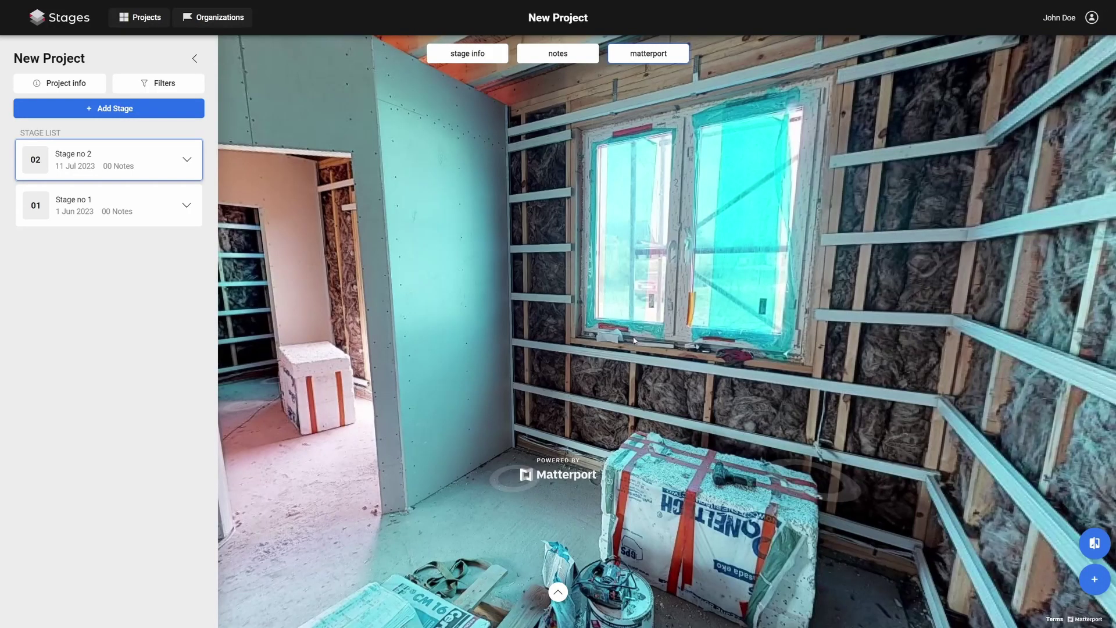
click(115, 208)
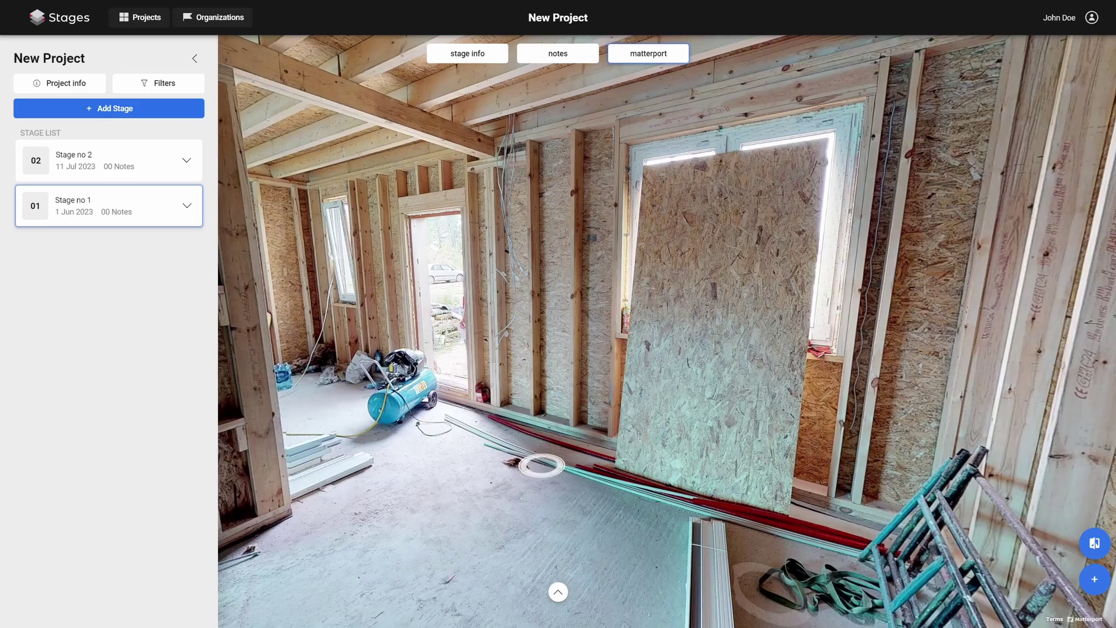
Step: Open the stage timeline, switch to Stage no 2 and move into the larger room
click(558, 592)
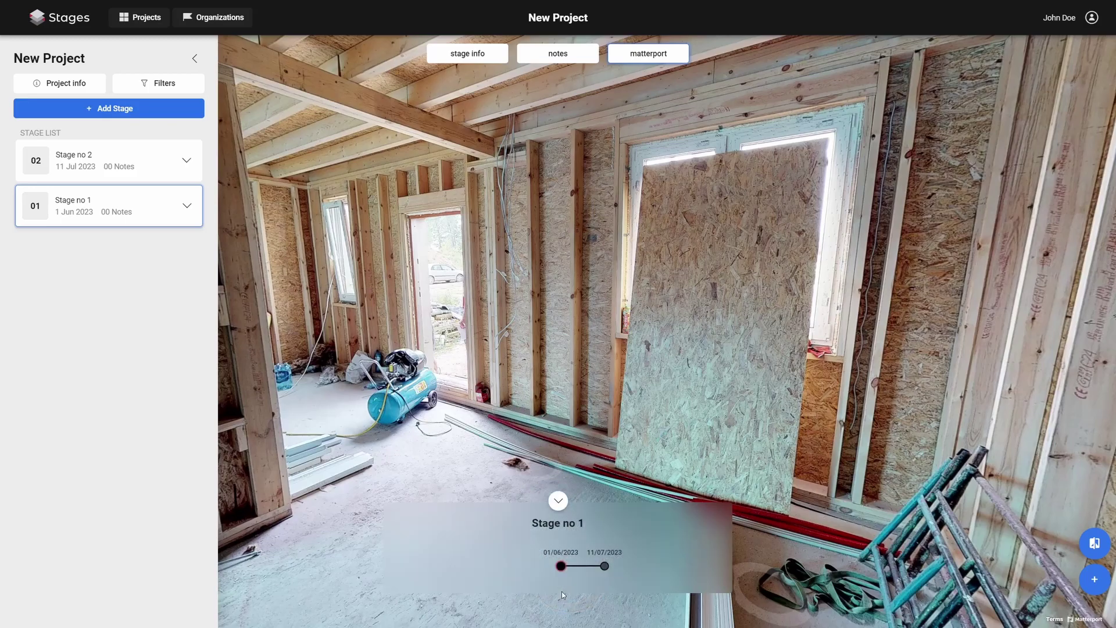
click(604, 567)
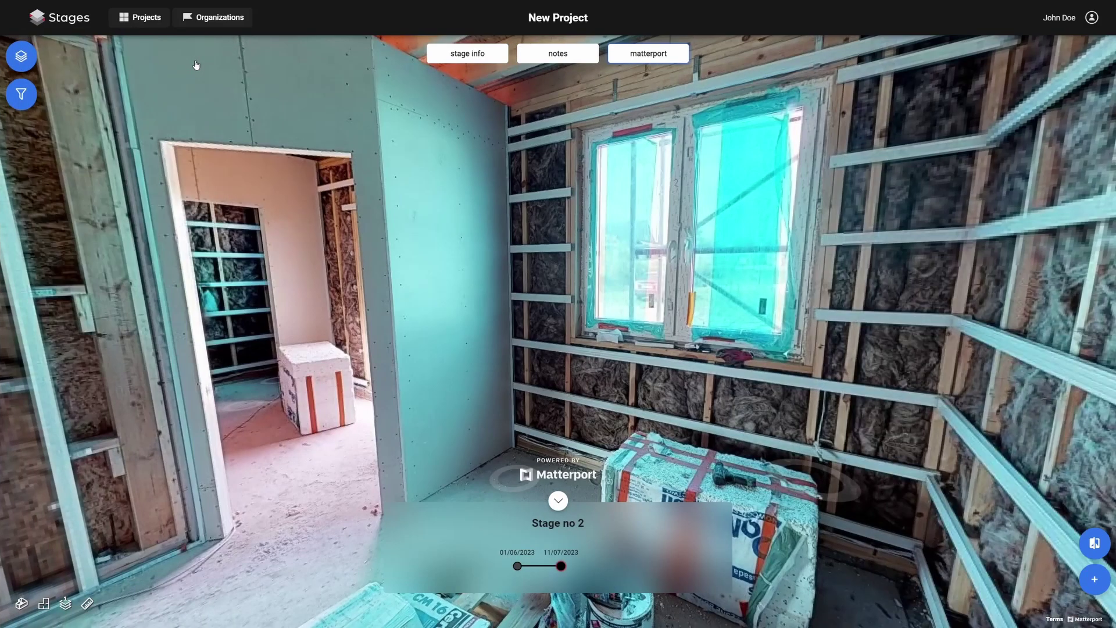
click(349, 268)
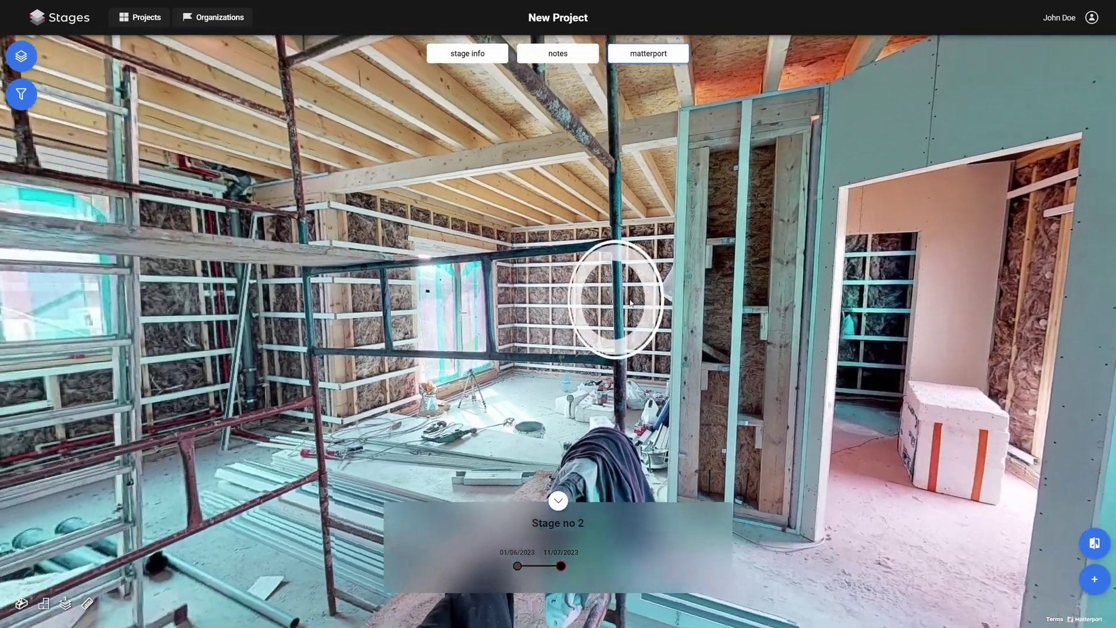
click(631, 303)
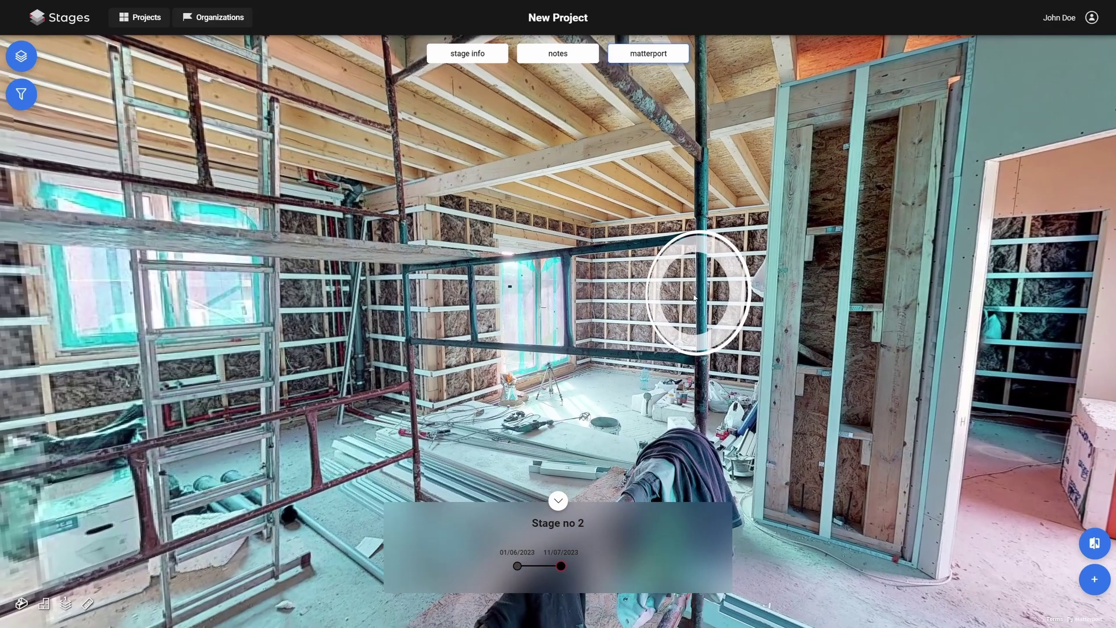
Step: Switch back to Stage no 1's scan, move forward, then return to Stage no 2
click(517, 567)
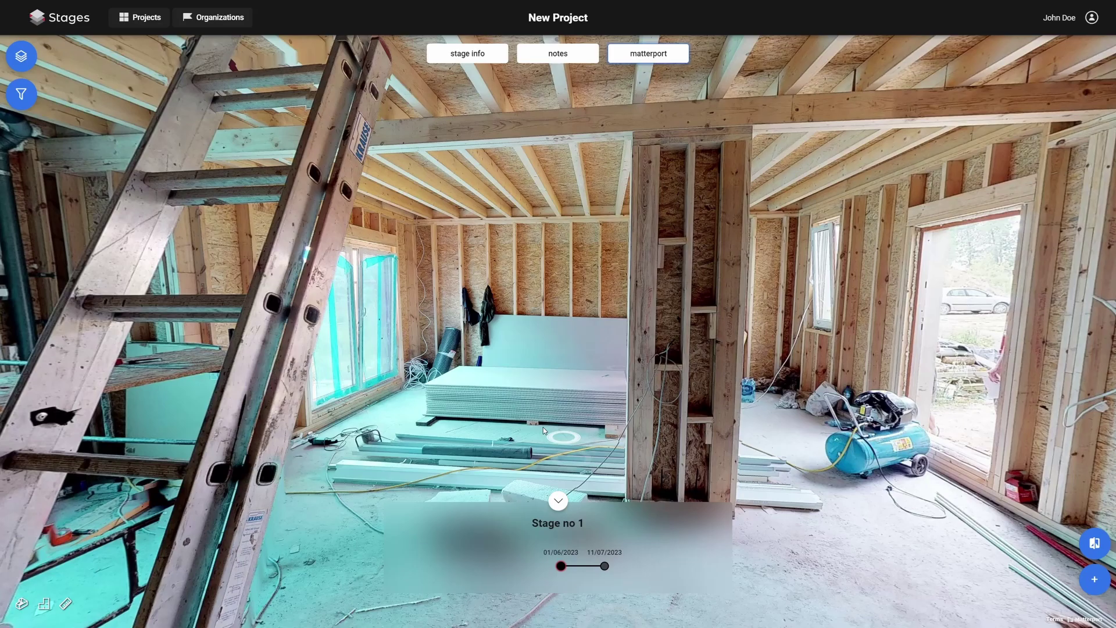
click(503, 389)
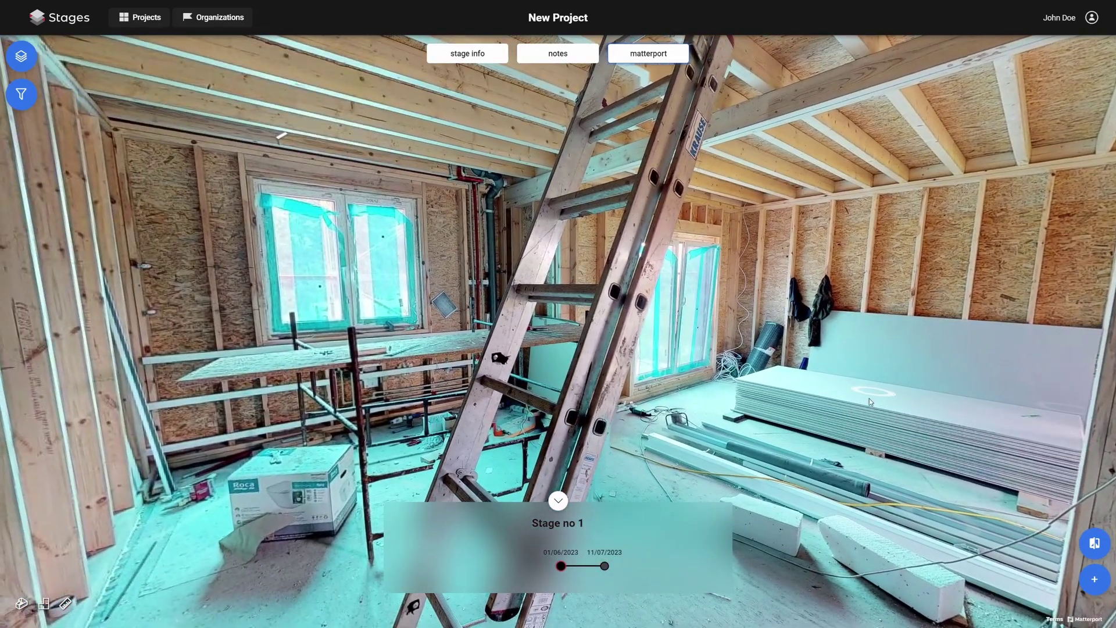
click(604, 566)
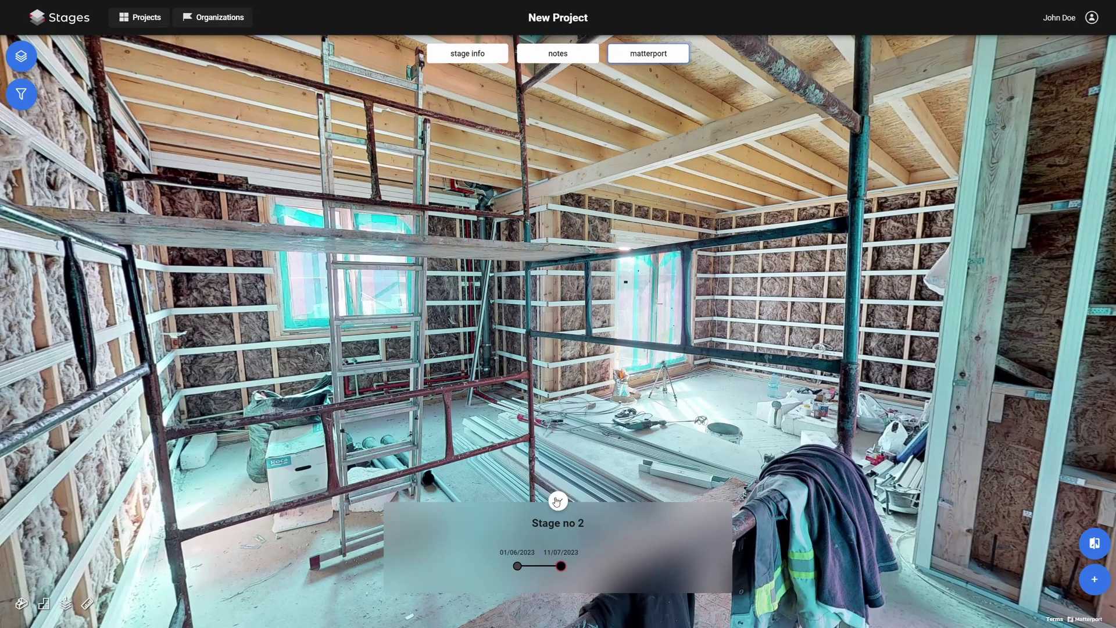
click(557, 501)
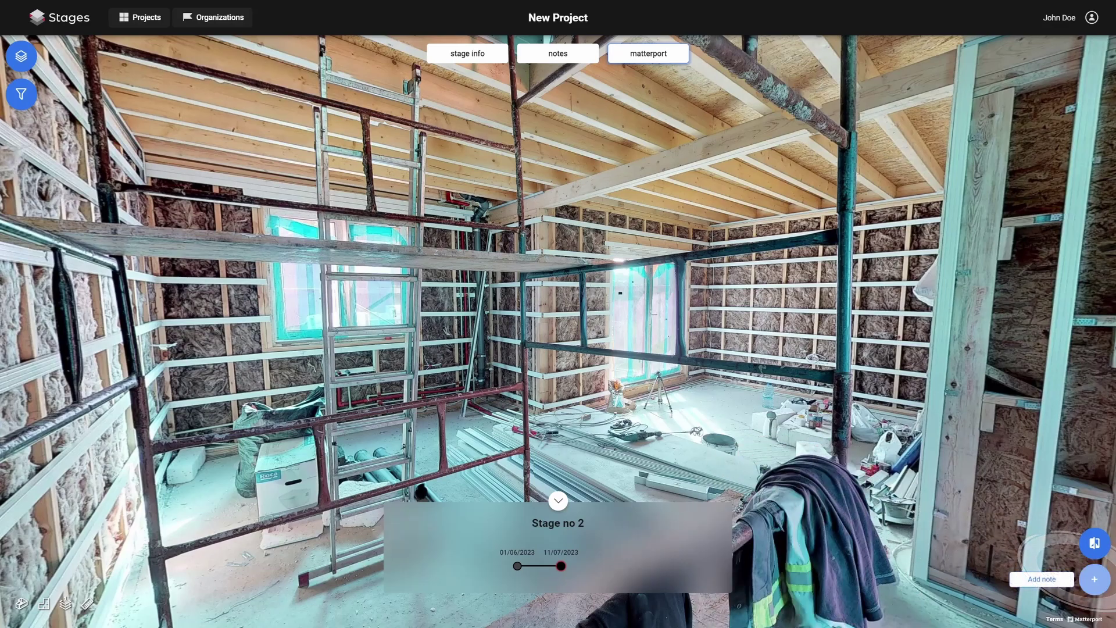
Step: Add a new Information note to Stage no 2 and pin its marker on the wall
click(1095, 579)
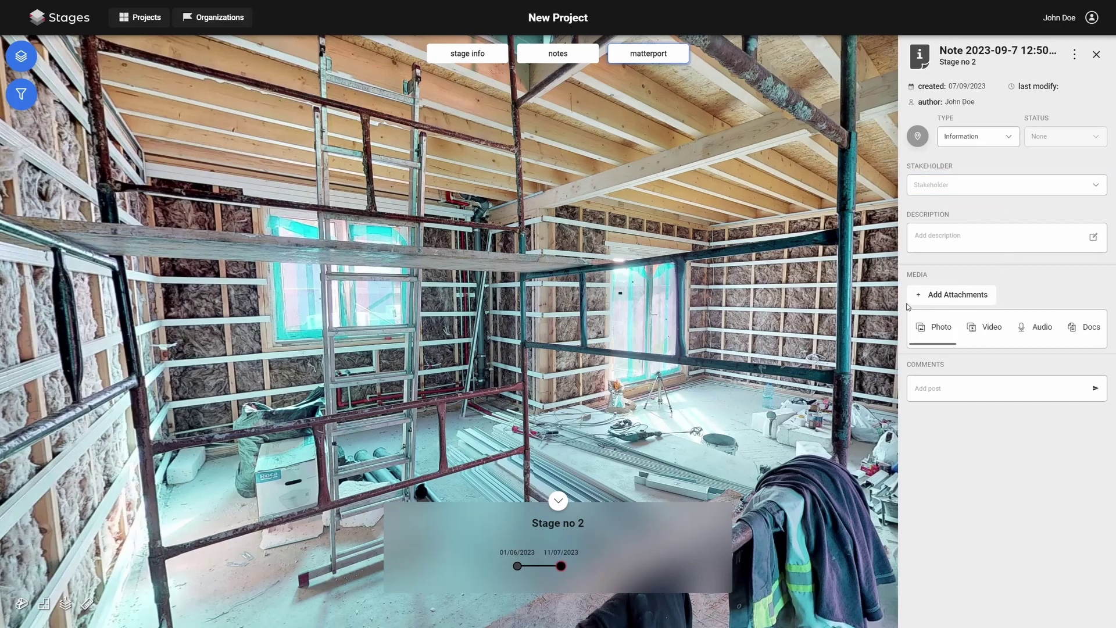
click(963, 298)
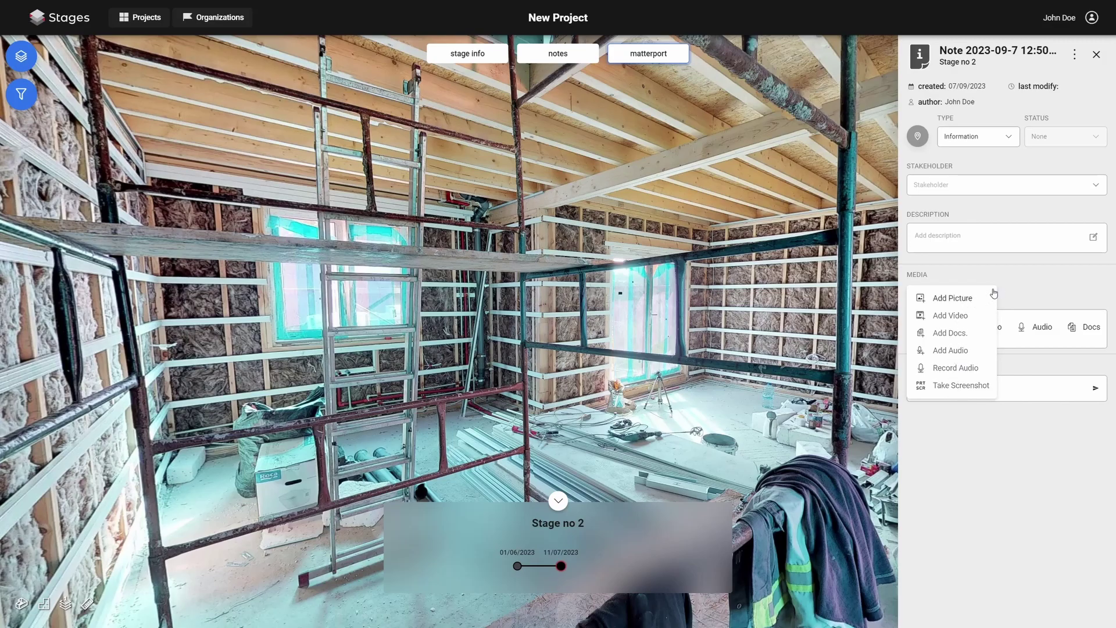
click(1020, 292)
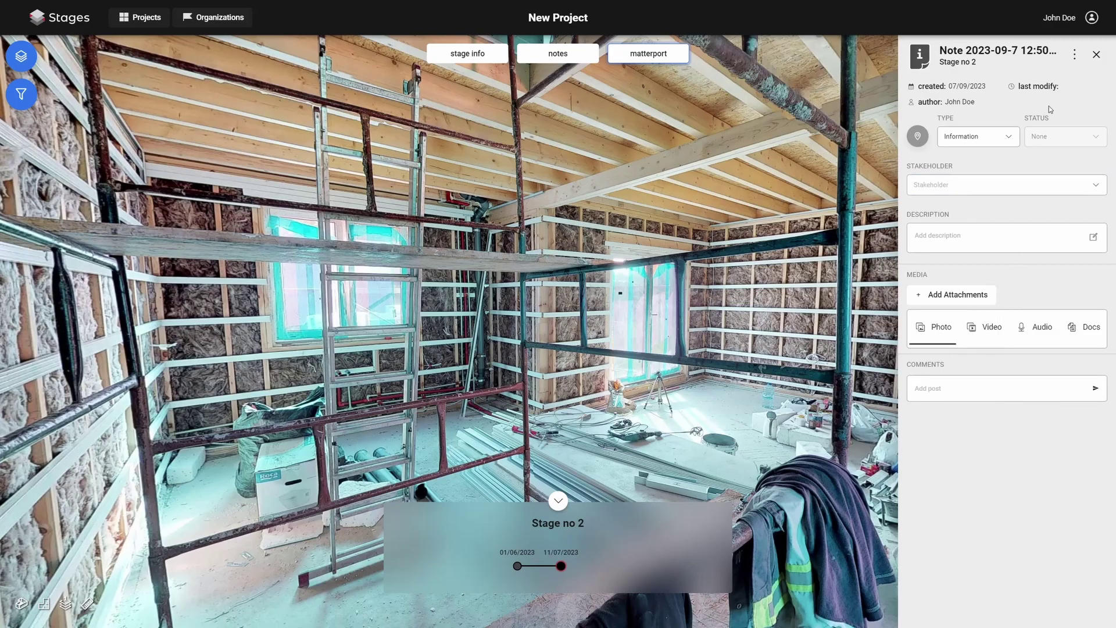
click(1075, 54)
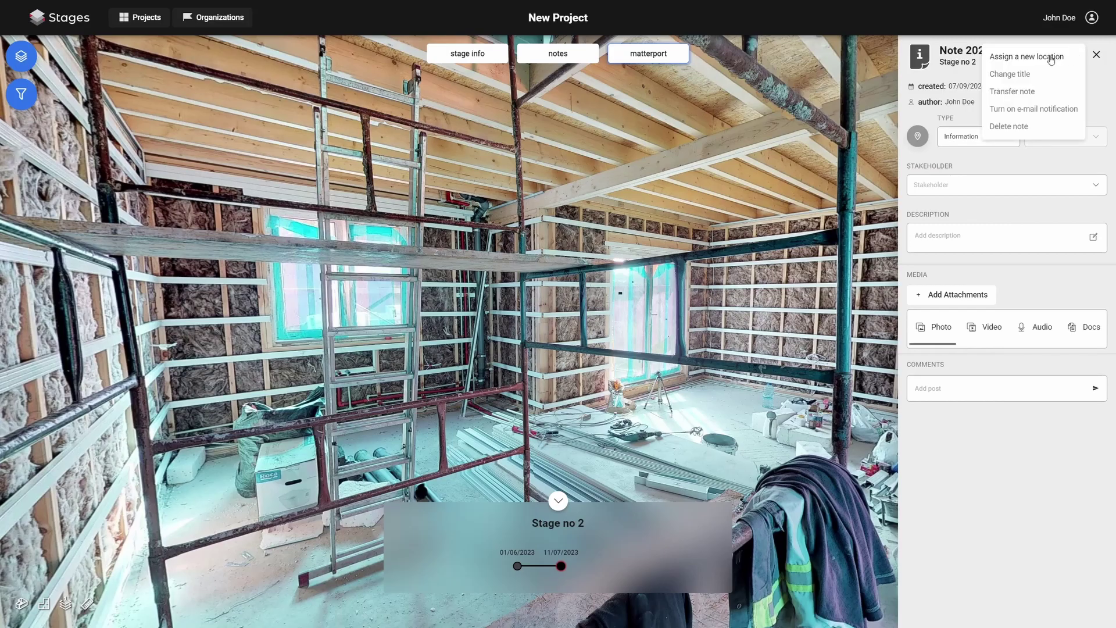
click(1051, 60)
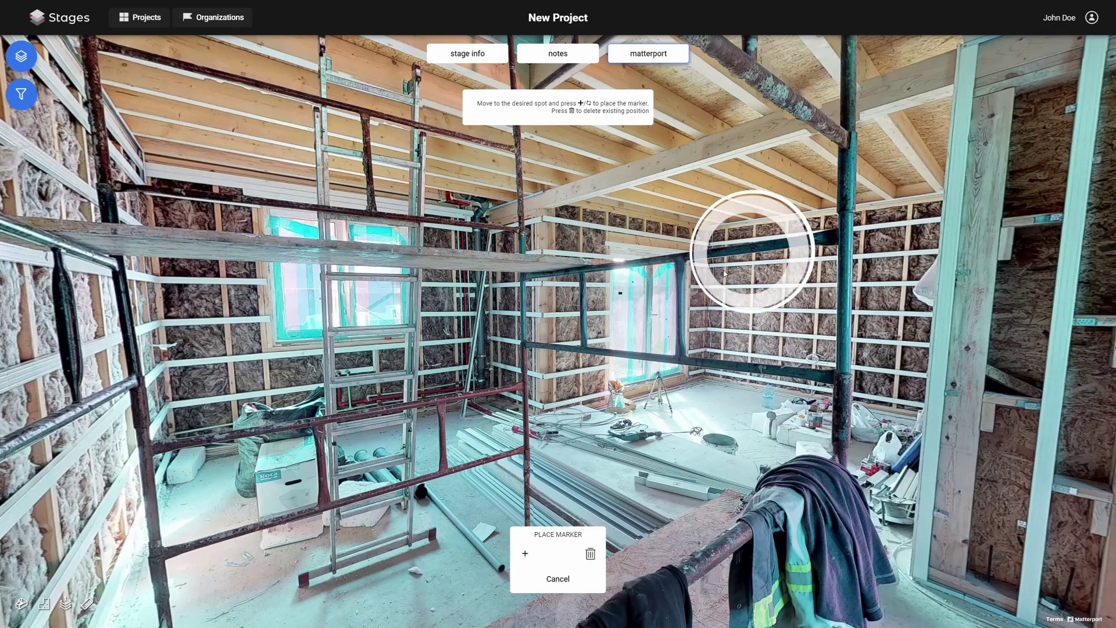
click(525, 555)
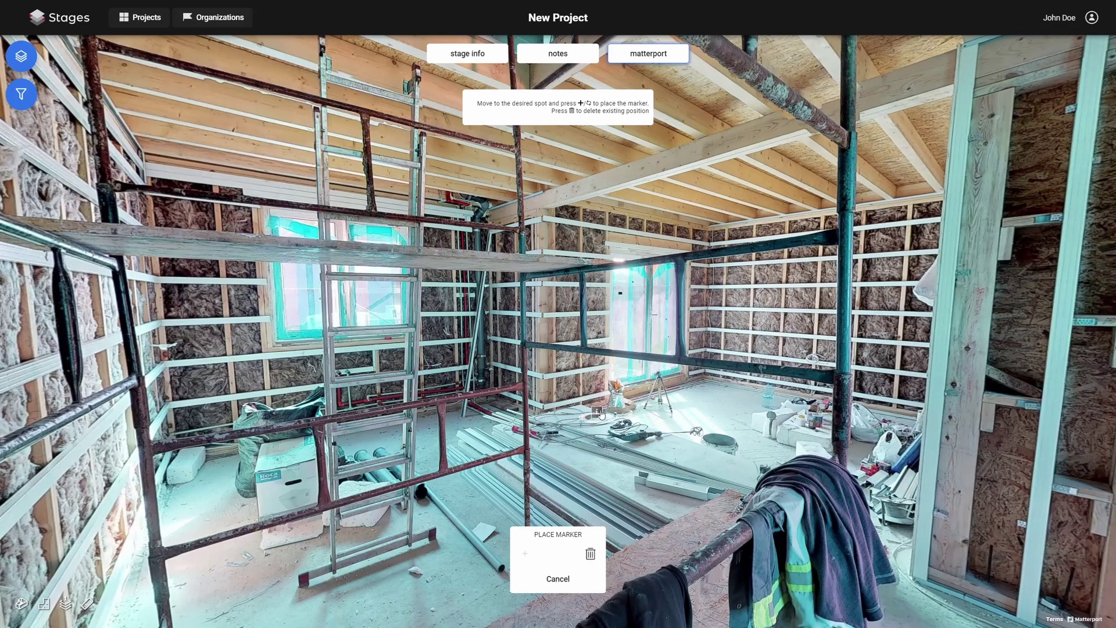
click(976, 318)
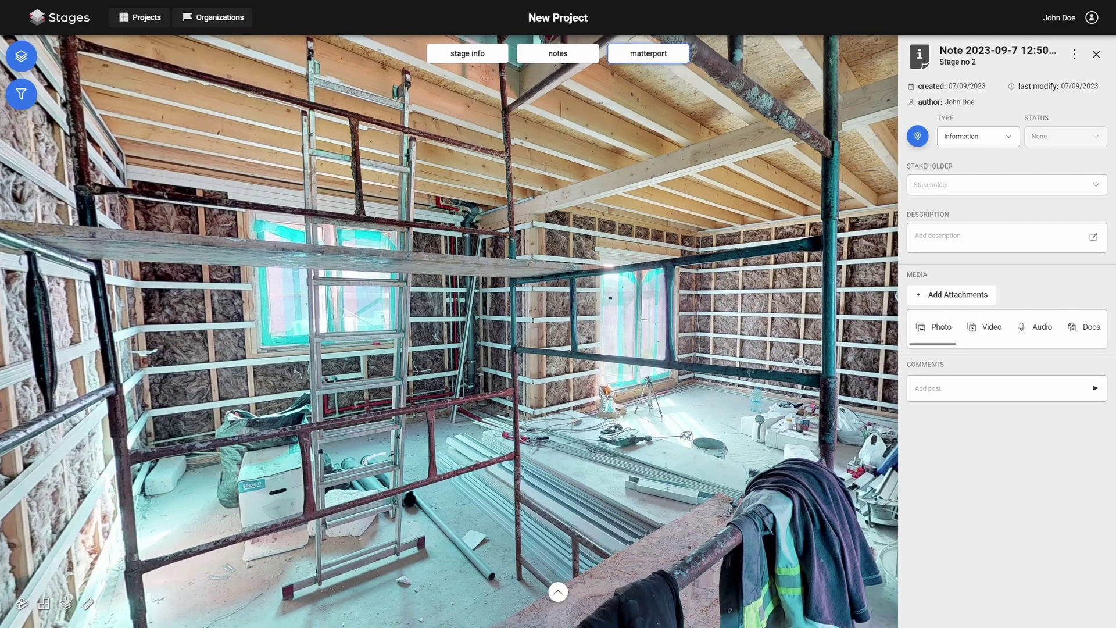
Step: Create a note titled 'electrical outlet' pinned on the wall beside the glass door
click(1097, 54)
click(665, 453)
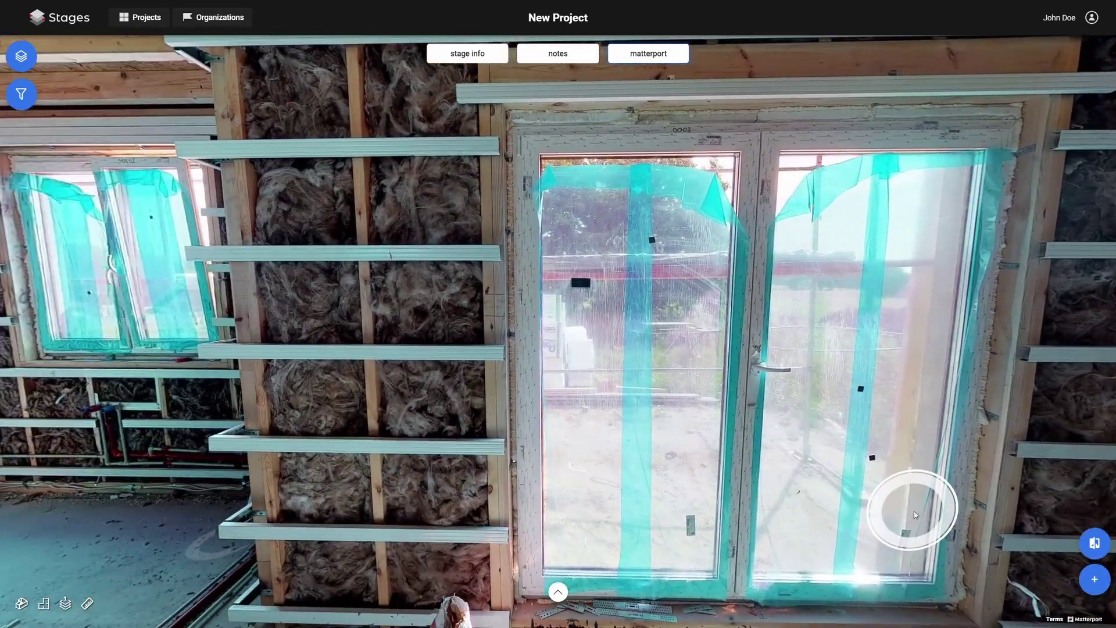
click(1095, 579)
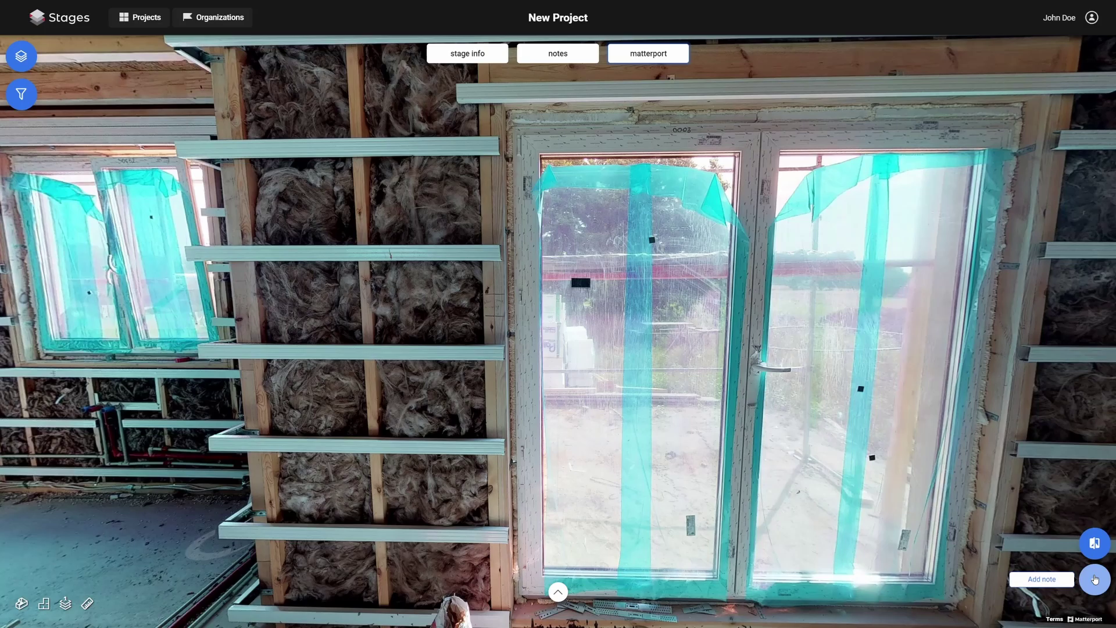
click(1029, 48)
key(ctrl+a)
text(electrical outlet)
key(Return)
click(1074, 56)
click(1057, 58)
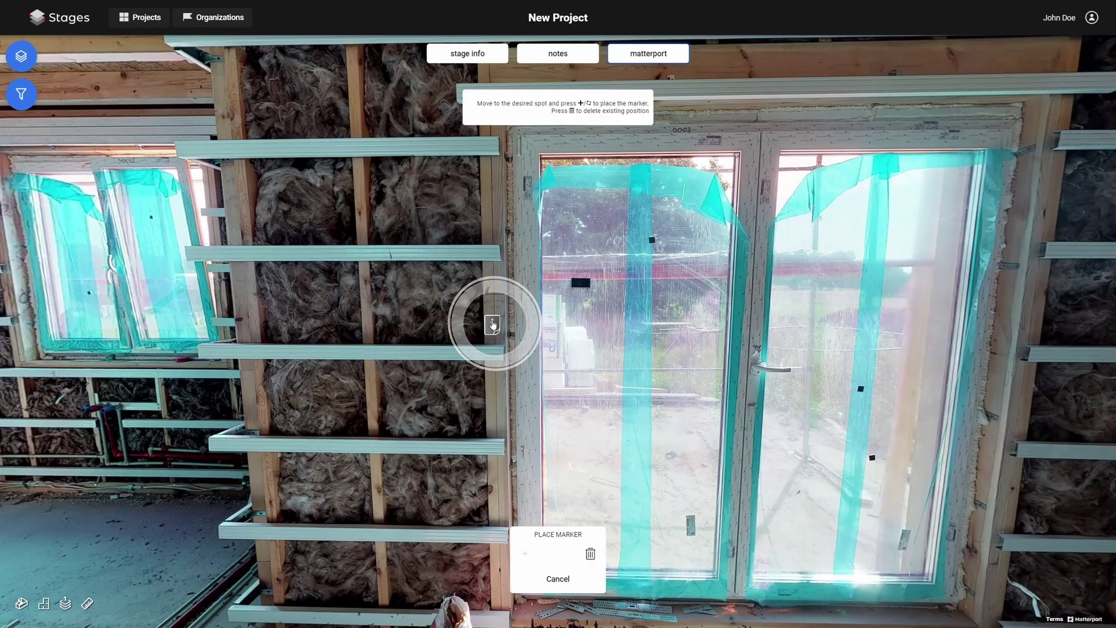
click(494, 326)
Step: Make it an InProgress Issue with a stakeholder and description 'please install electrical outlet here'
click(1012, 142)
click(957, 157)
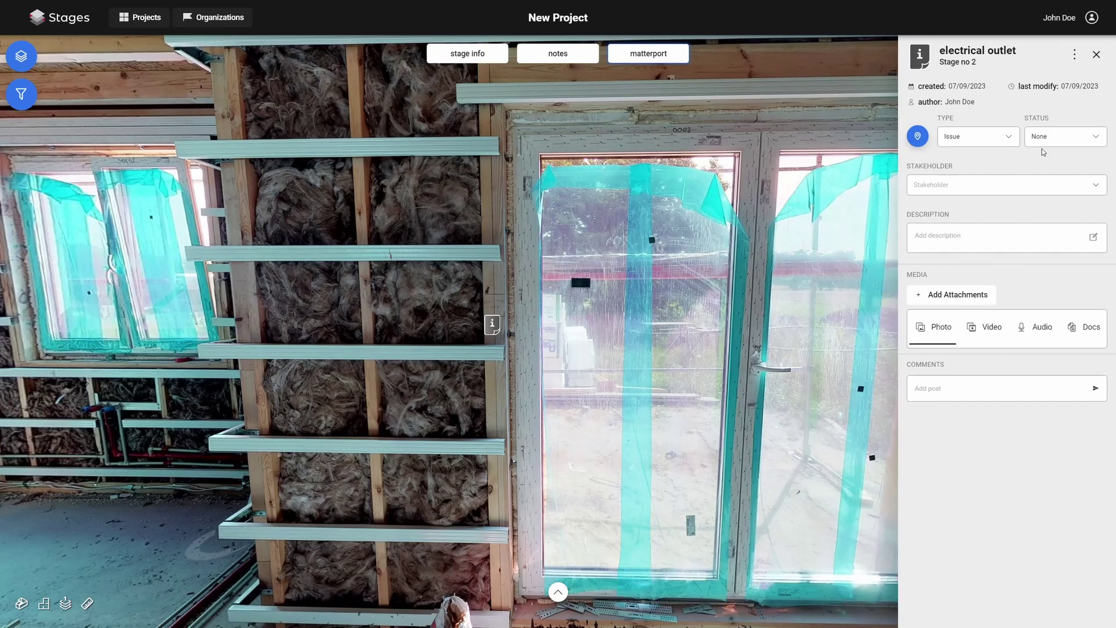
click(1062, 141)
click(1057, 180)
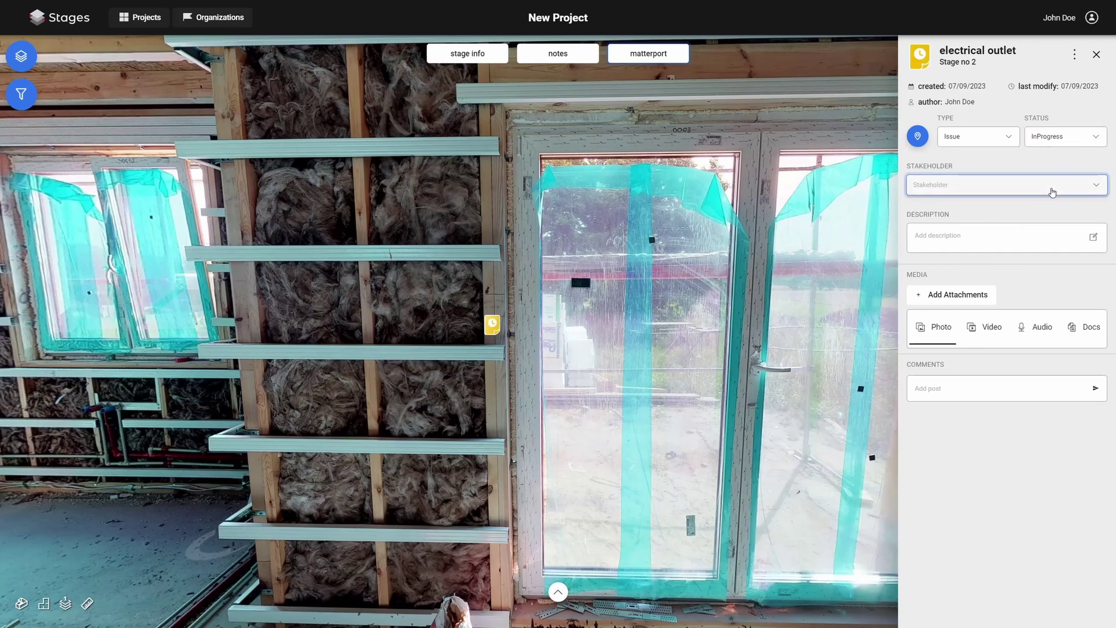
click(1050, 185)
click(1039, 233)
click(1047, 236)
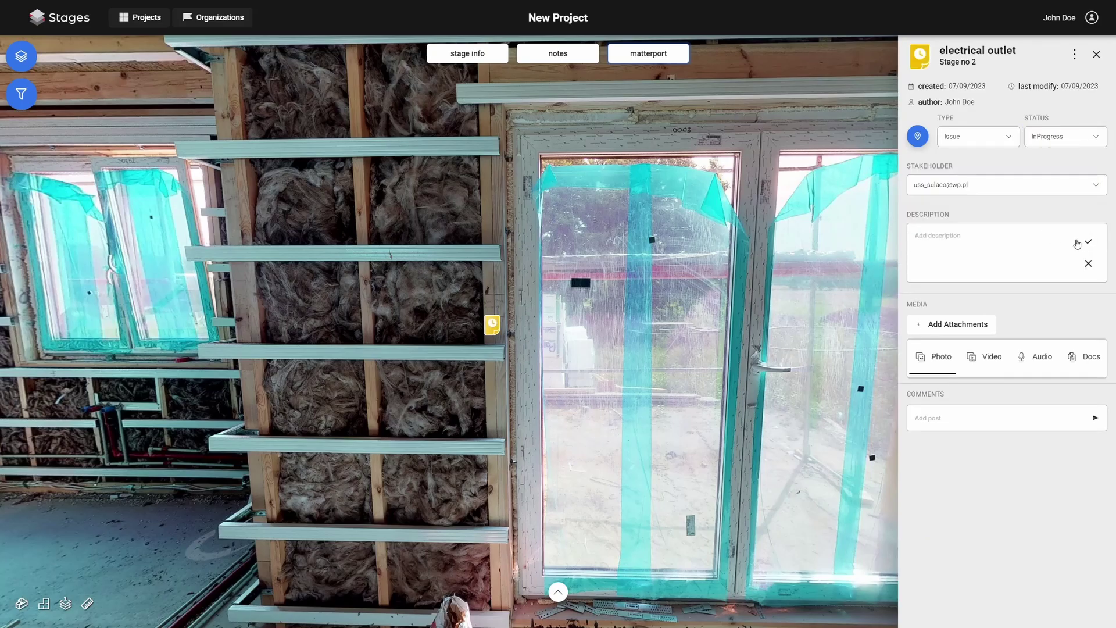
text(please install electrical outlet here)
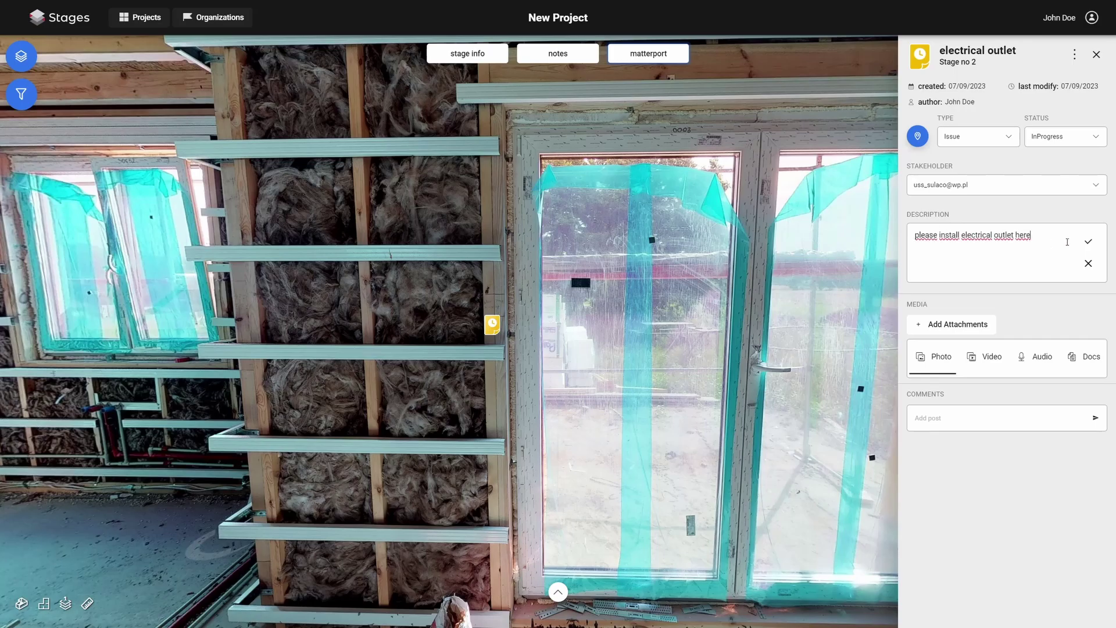
click(1088, 241)
click(919, 296)
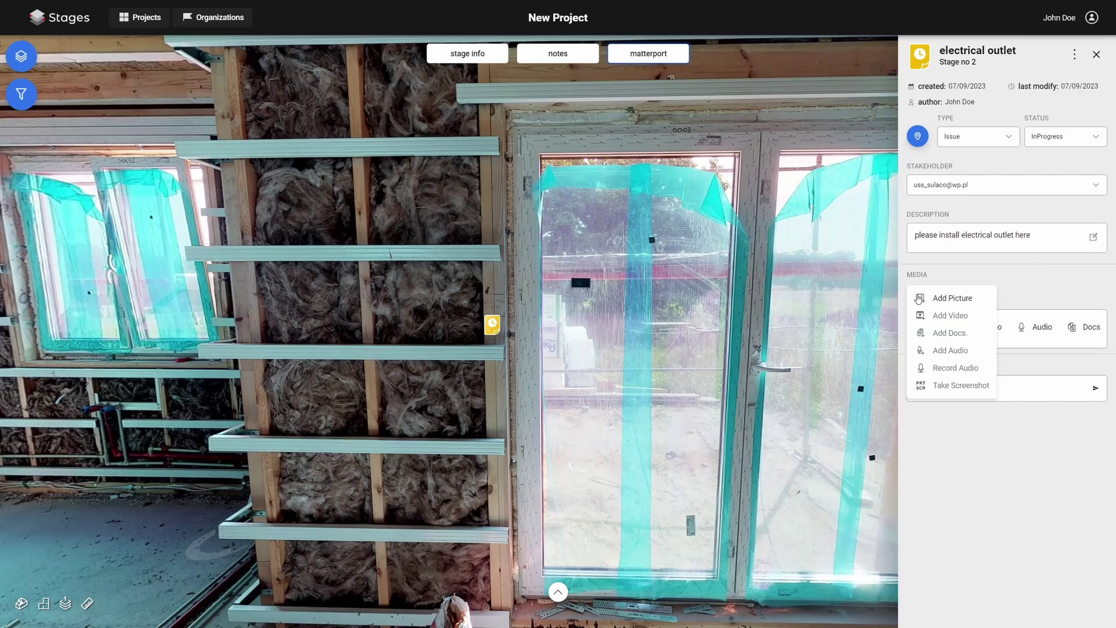
click(924, 388)
Step: Attach a screenshot named 'electrical outl', marked with a blue circle and arrow at the outlet
click(474, 594)
text(elec)
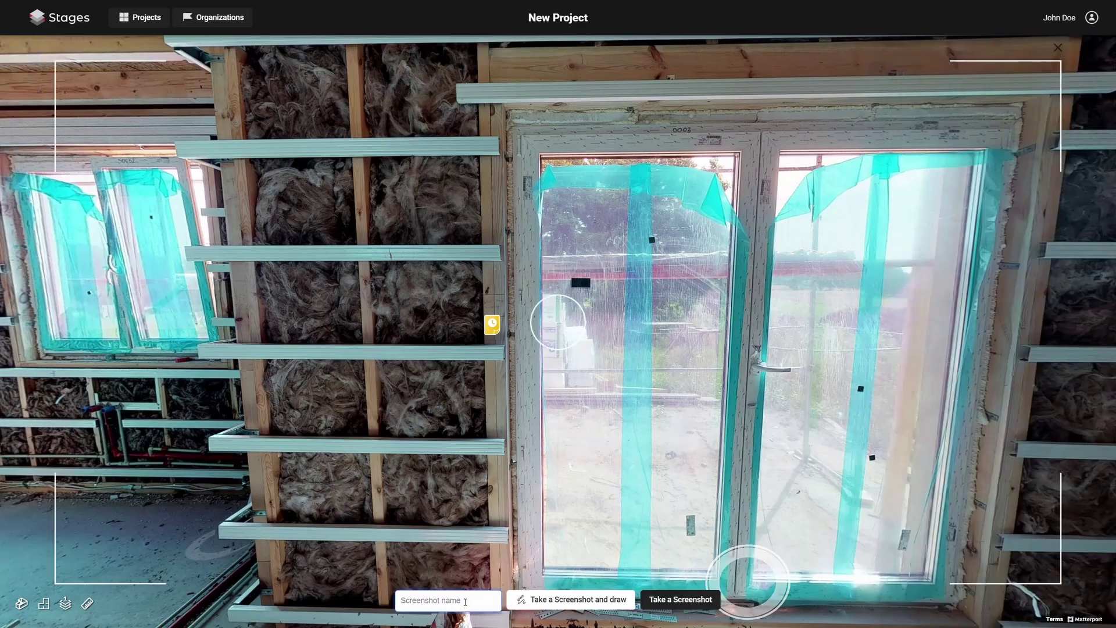
text(trical outlet)
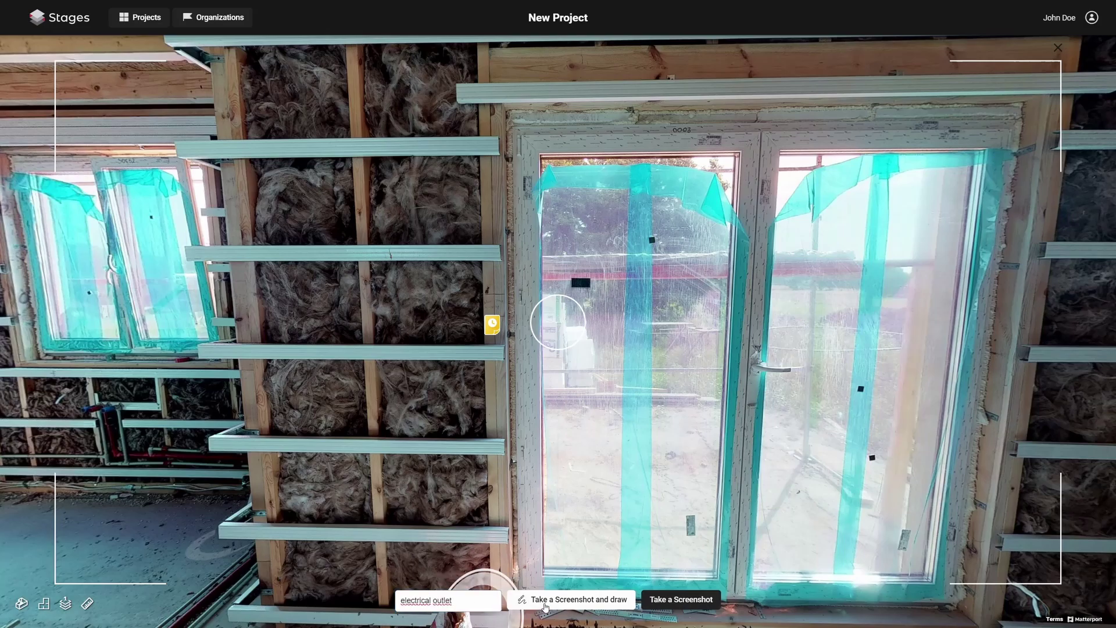
click(545, 601)
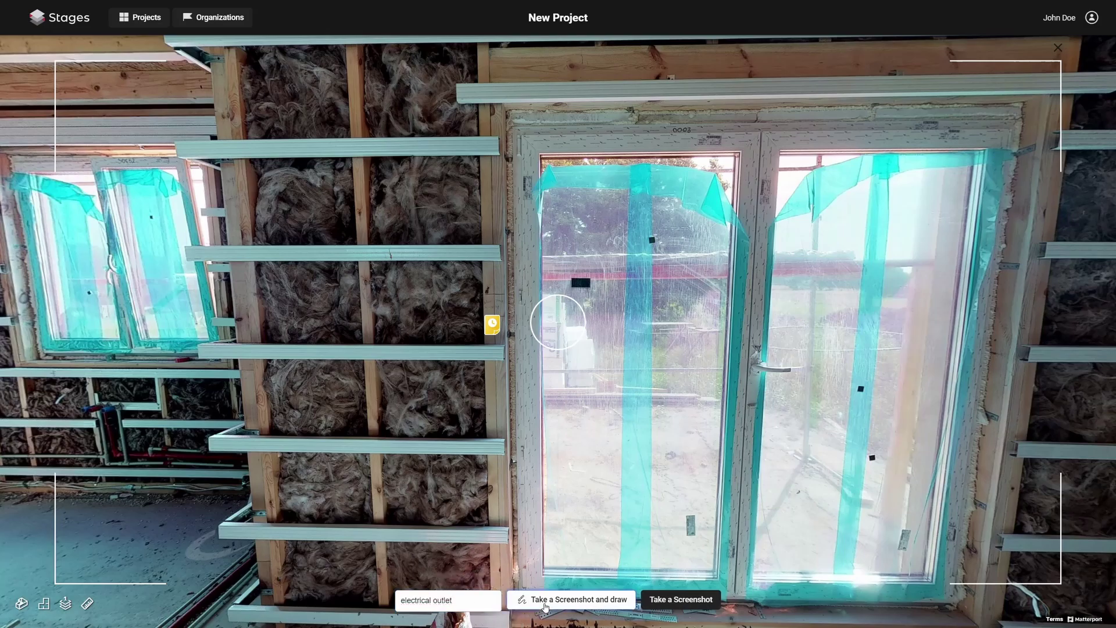
drag(523, 567, 514, 567)
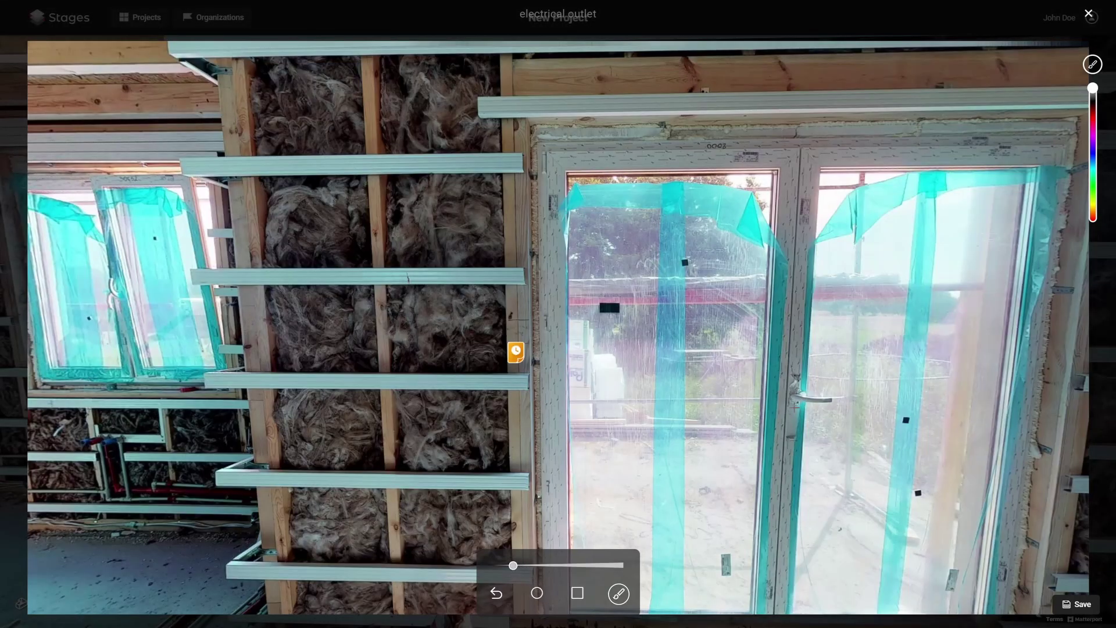
click(1093, 160)
mouse_move(505, 317)
mouse_down()
mouse_move(475, 368)
mouse_move(592, 305)
mouse_move(499, 323)
mouse_up()
drag(601, 253, 666, 297)
mouse_move(606, 316)
mouse_down()
mouse_move(660, 262)
mouse_move(771, 223)
mouse_up()
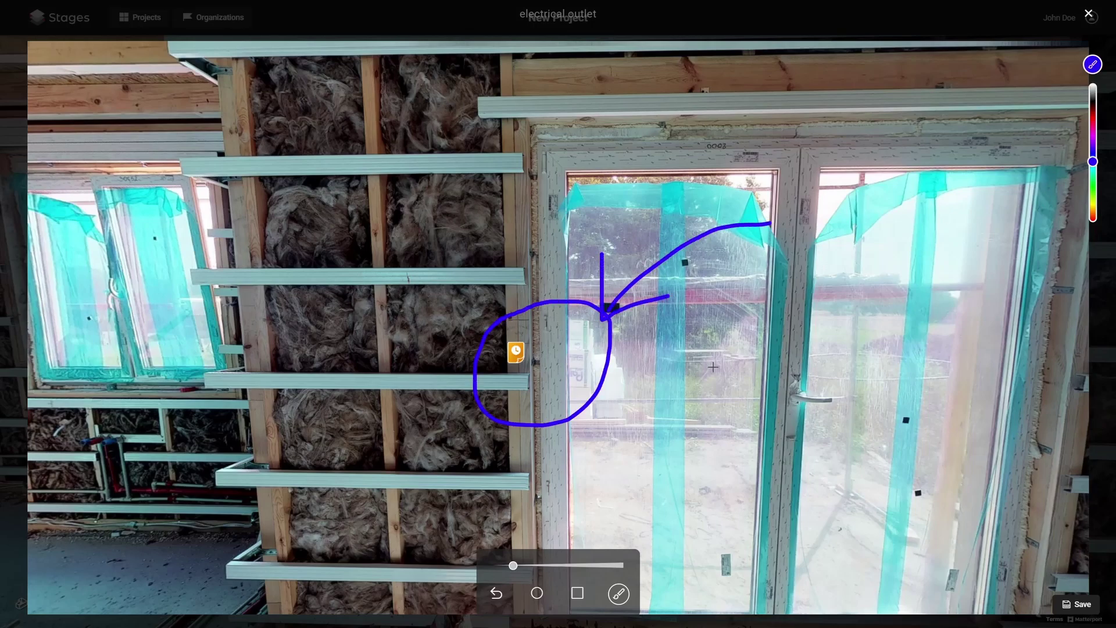
click(1077, 604)
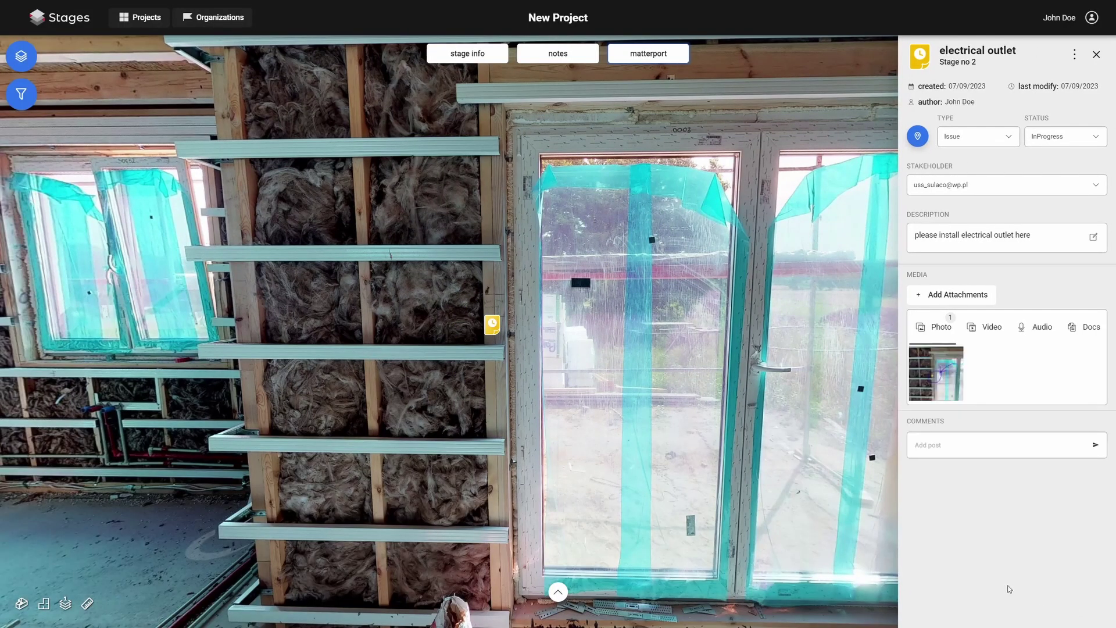
click(1097, 54)
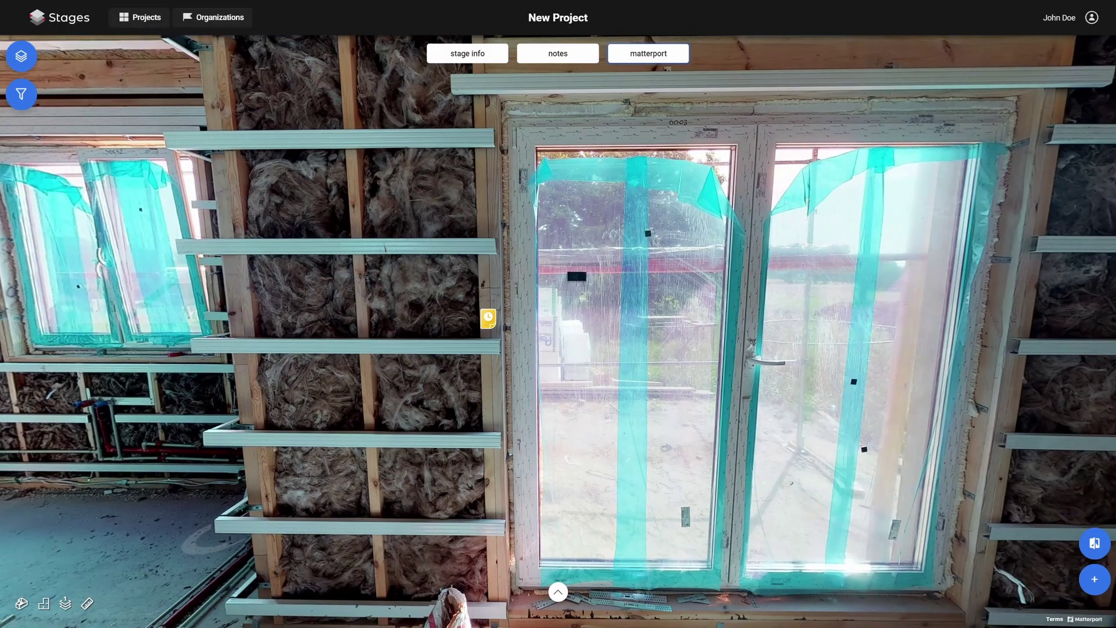
Step: Add a note titled 'drain pipe' and pin its marker on the drain pipe
click(76, 544)
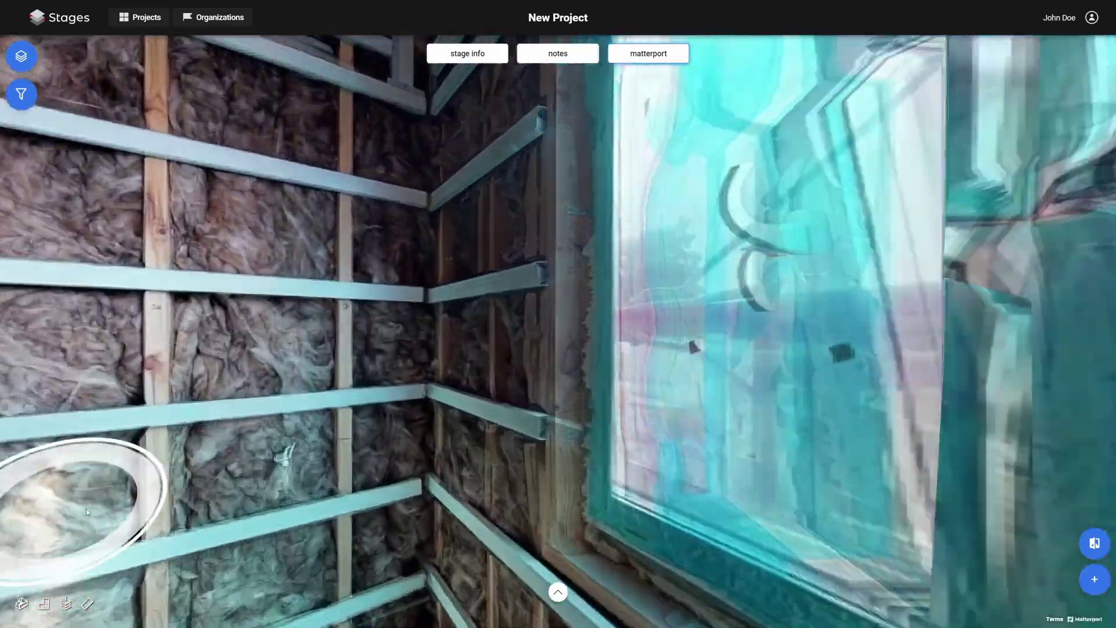
drag(87, 512, 1041, 558)
click(1095, 580)
triple_click(1032, 49)
text(drain pipe)
click(1075, 54)
click(1042, 58)
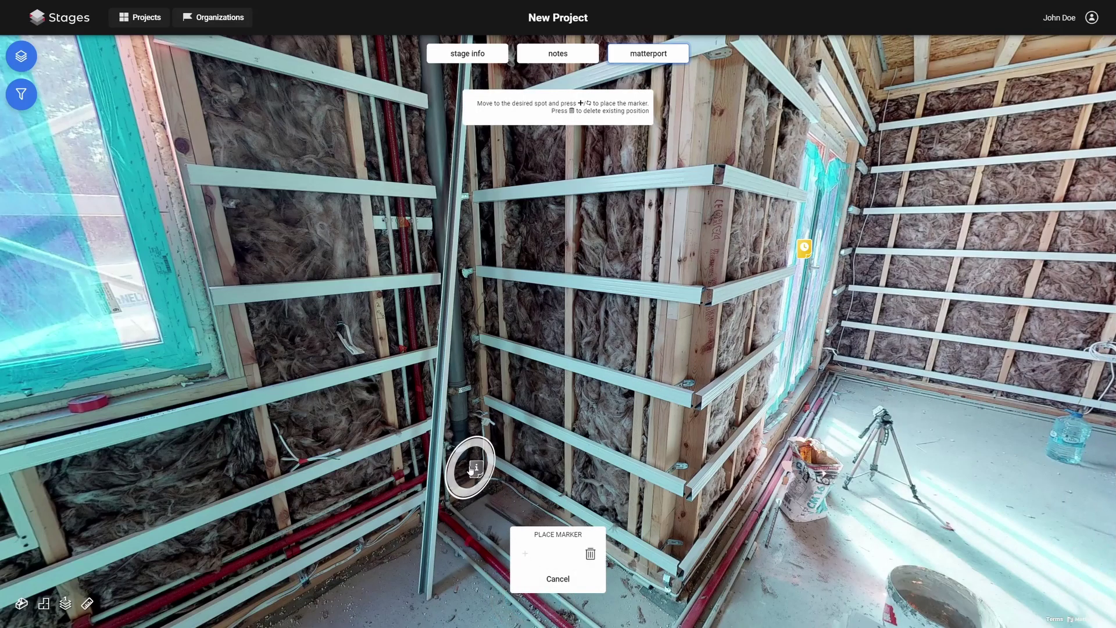
click(470, 466)
Step: Make it an InProgress Issue with a stakeholder and description 'Please check for leaks'
click(1004, 137)
click(988, 179)
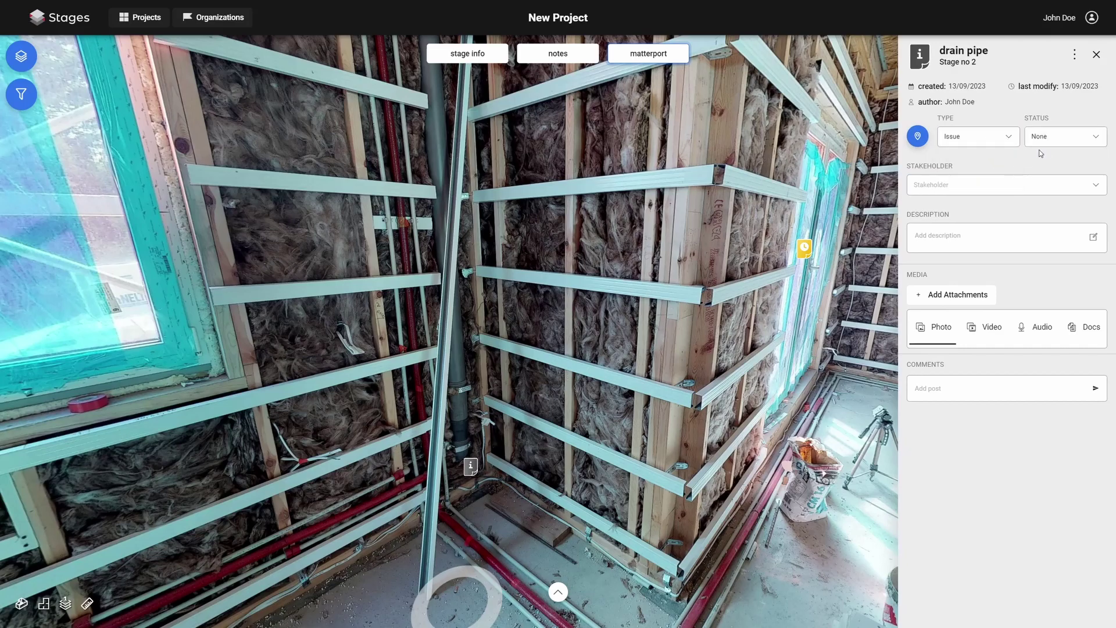
click(1075, 143)
click(1054, 179)
click(1038, 186)
click(965, 226)
click(1093, 237)
text(Please check for leaks)
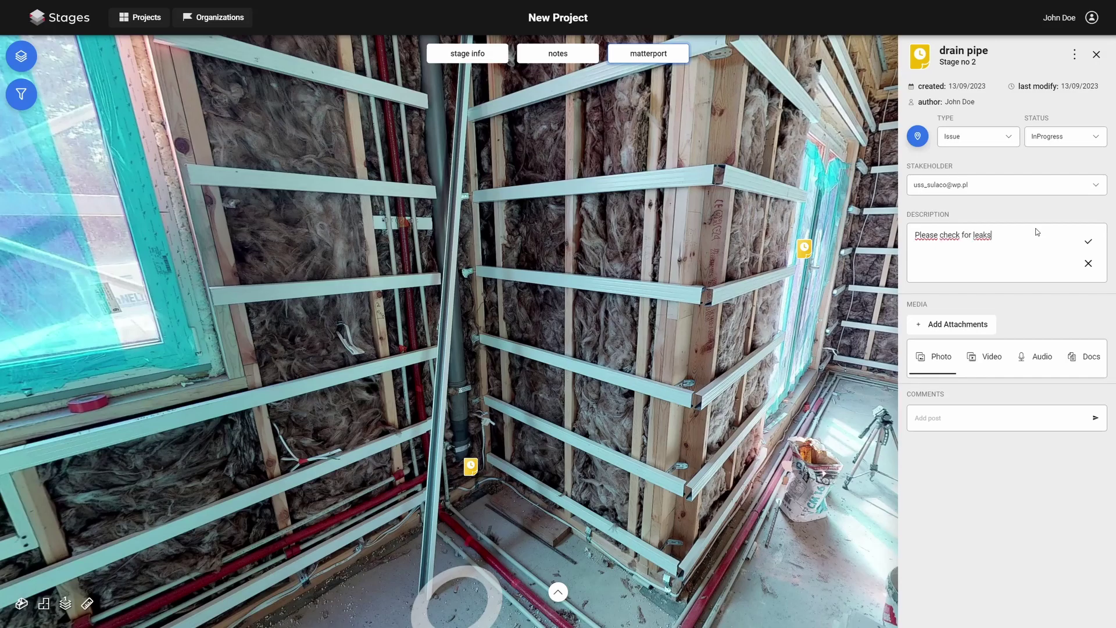
click(1089, 242)
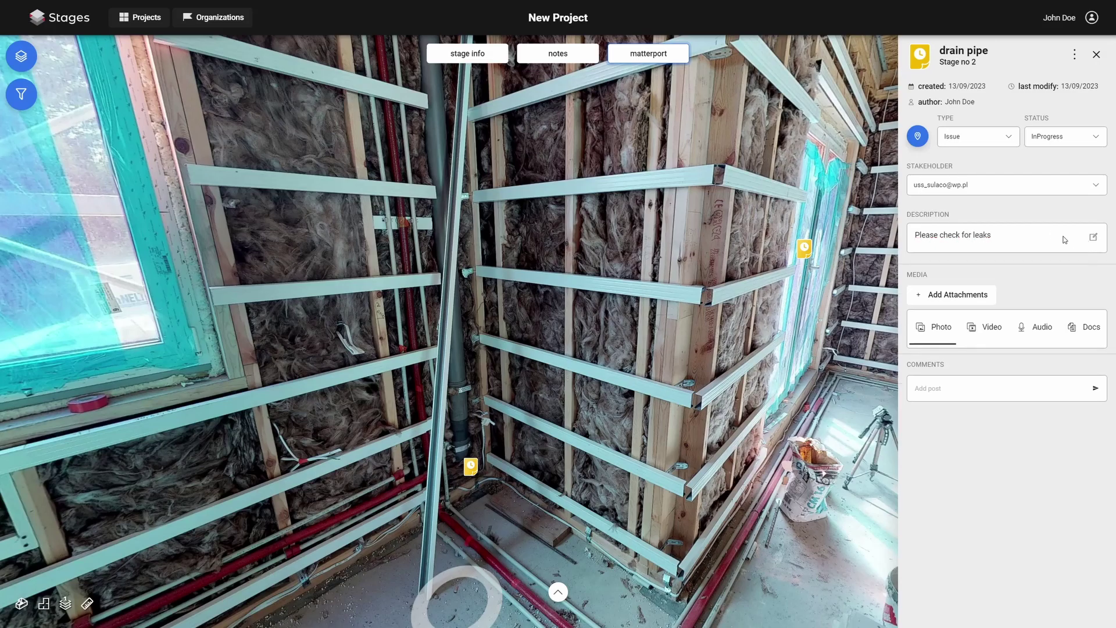
click(1096, 56)
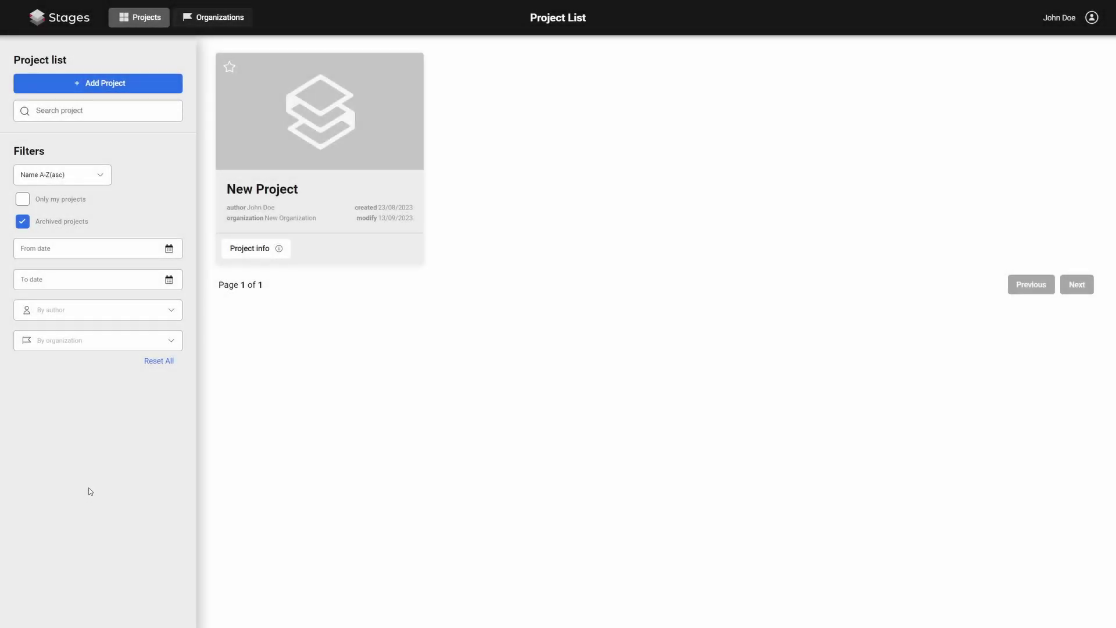
Step: Choose Generate report for New Project from the organization's Projects list
click(211, 19)
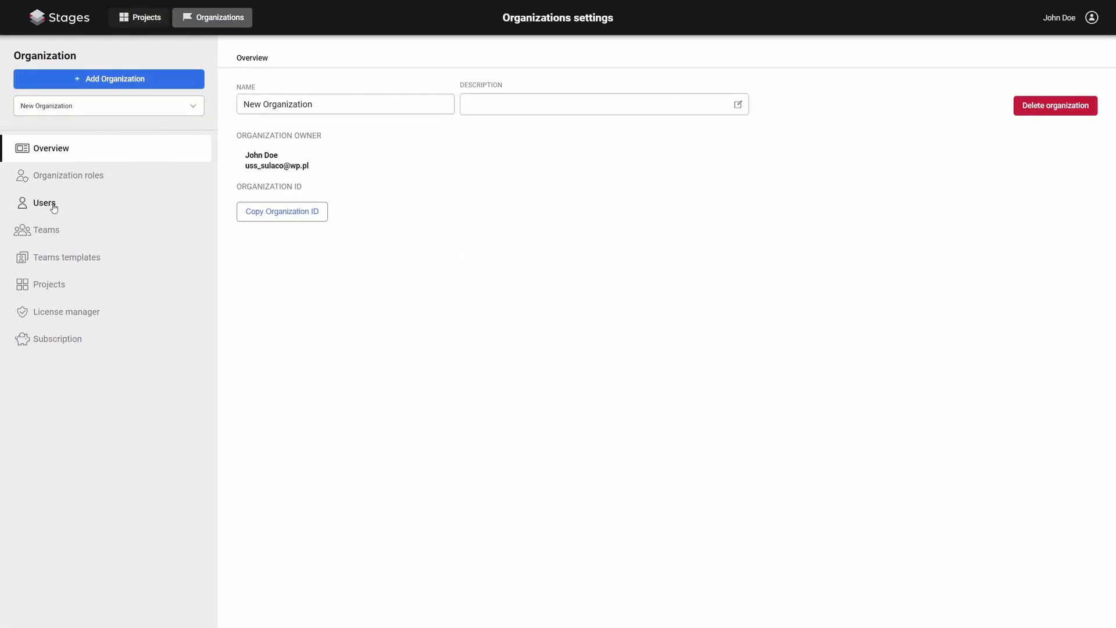
click(45, 286)
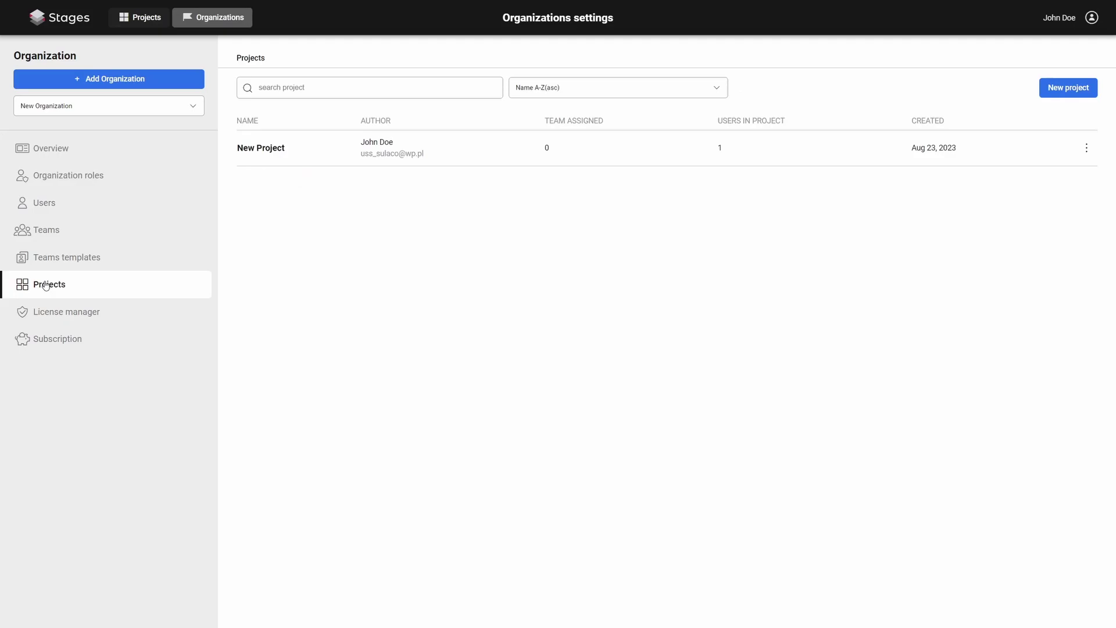
click(1087, 150)
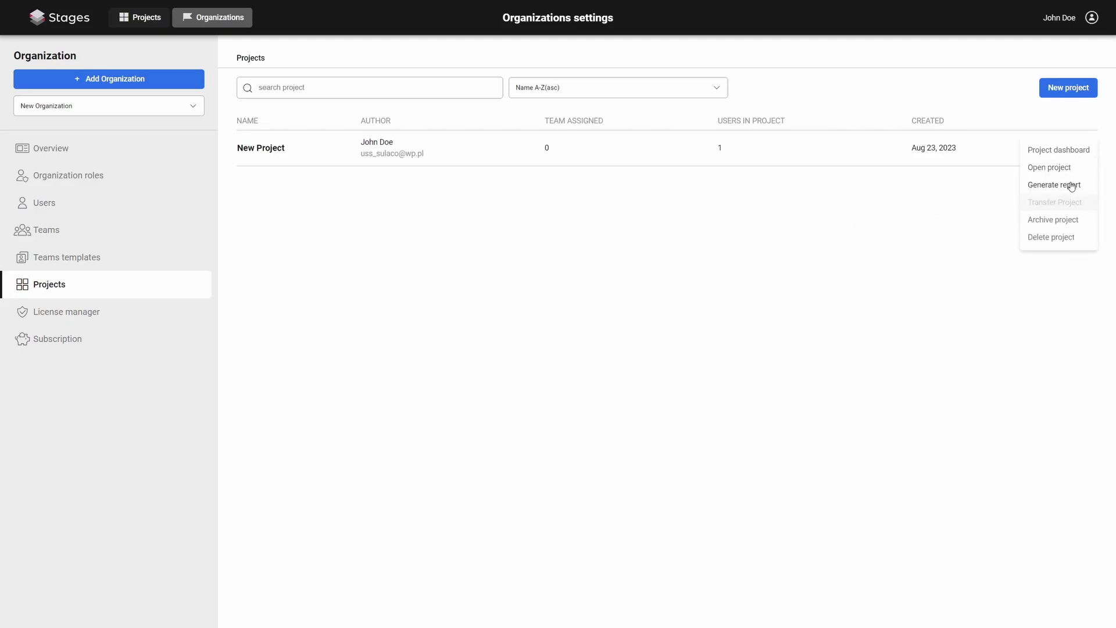
click(1072, 185)
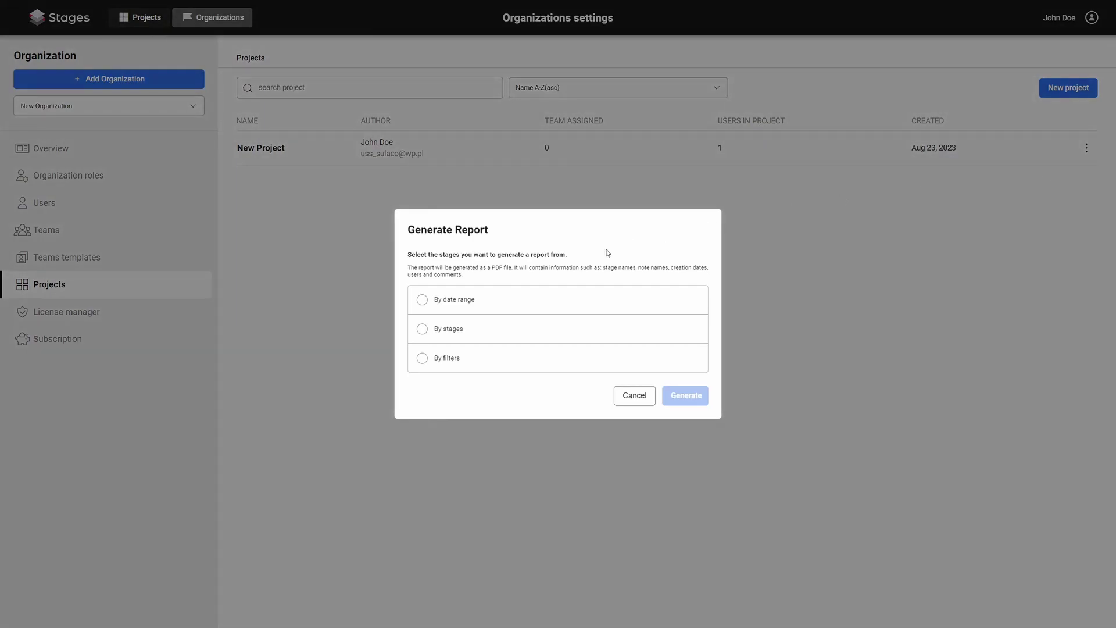
Step: Explore the report options: by date range, by stages with the stage list, and by filters
click(523, 303)
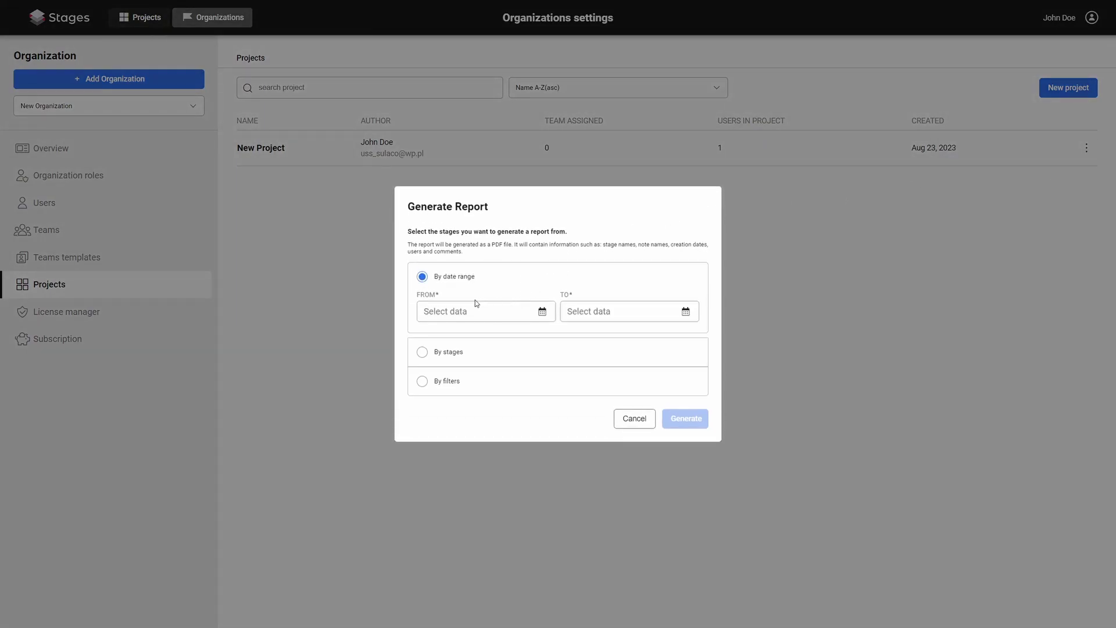
click(480, 354)
click(547, 336)
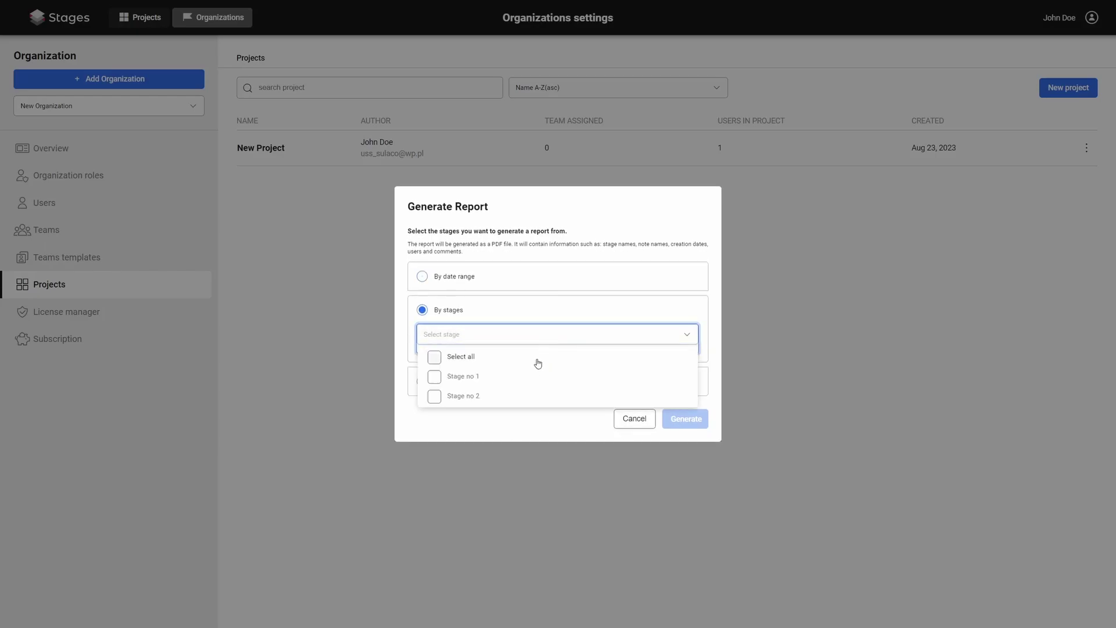
click(540, 315)
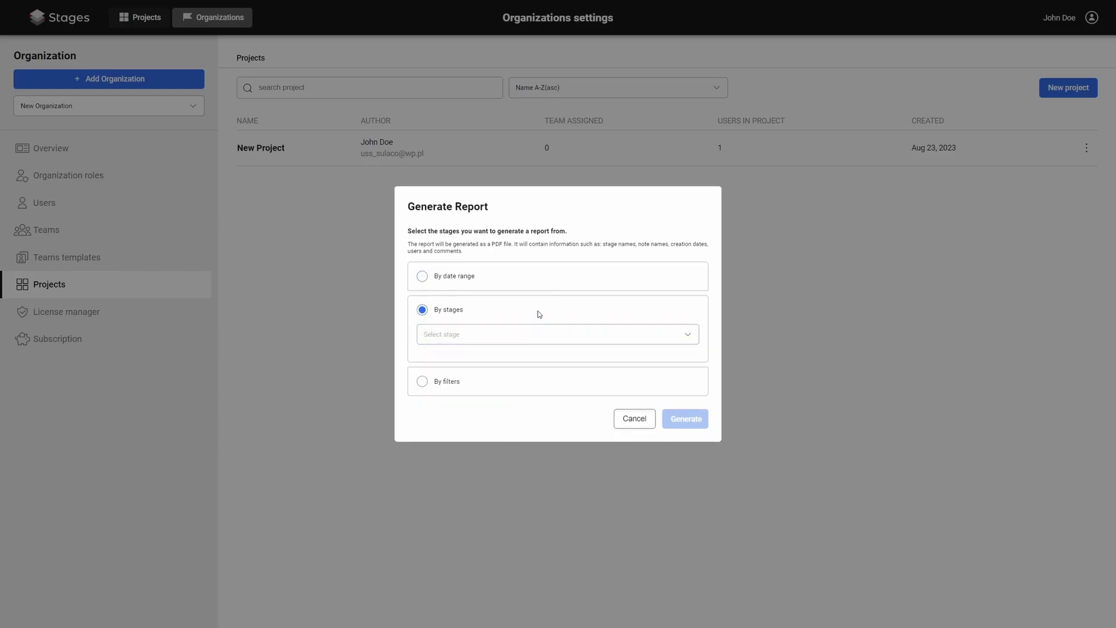
click(519, 381)
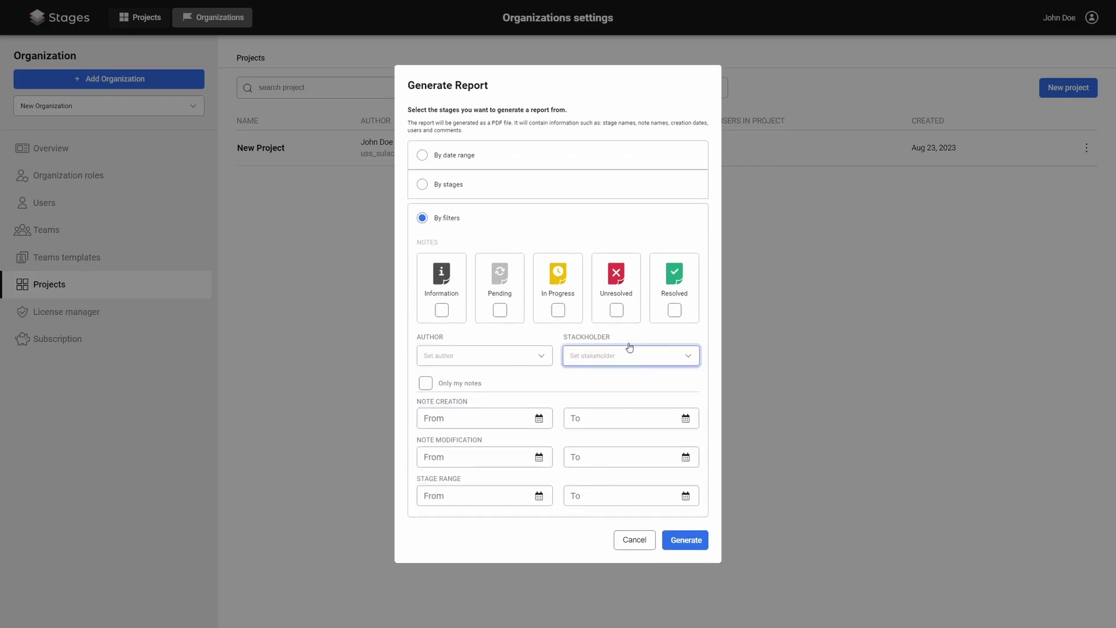
Step: Generate a By stages PDF report with all stages selected (Stage no 1 and Stage no 2)
click(568, 191)
click(521, 334)
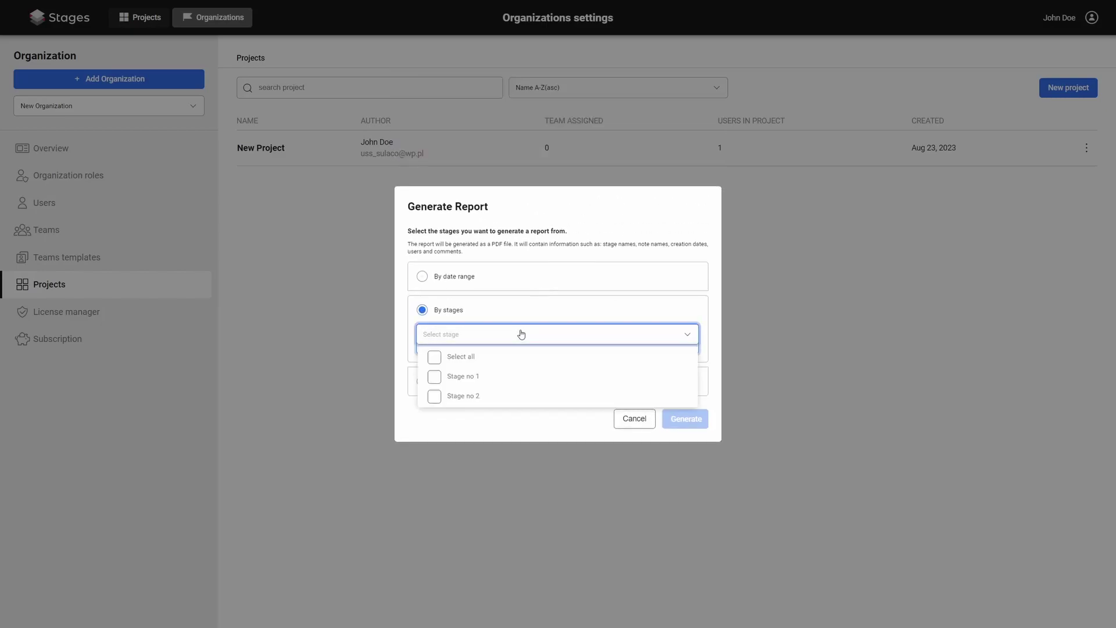
click(434, 358)
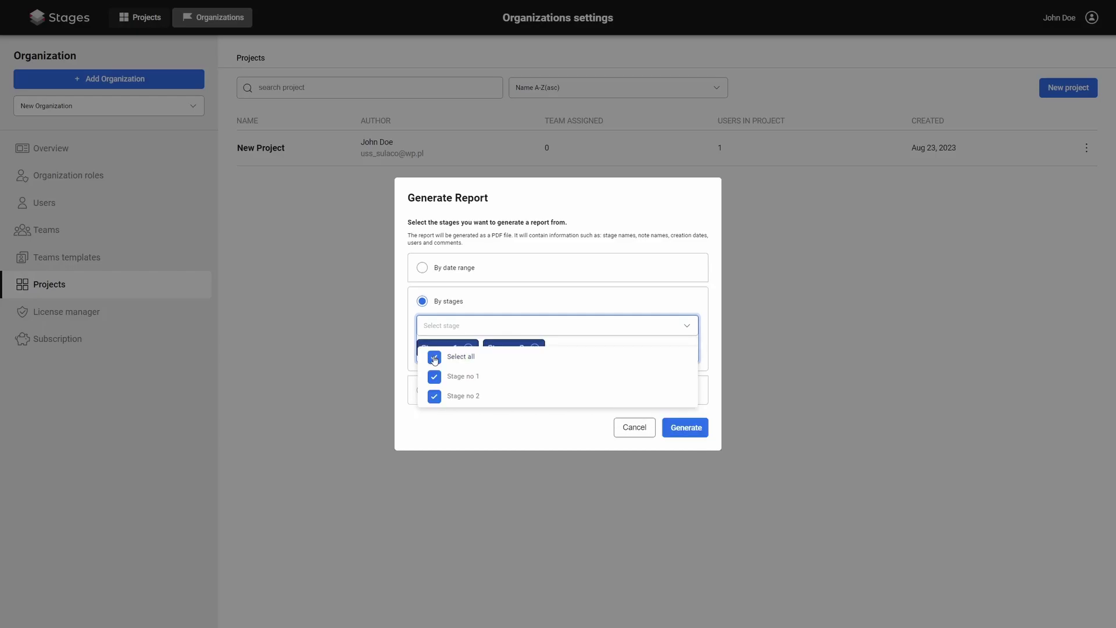
click(544, 304)
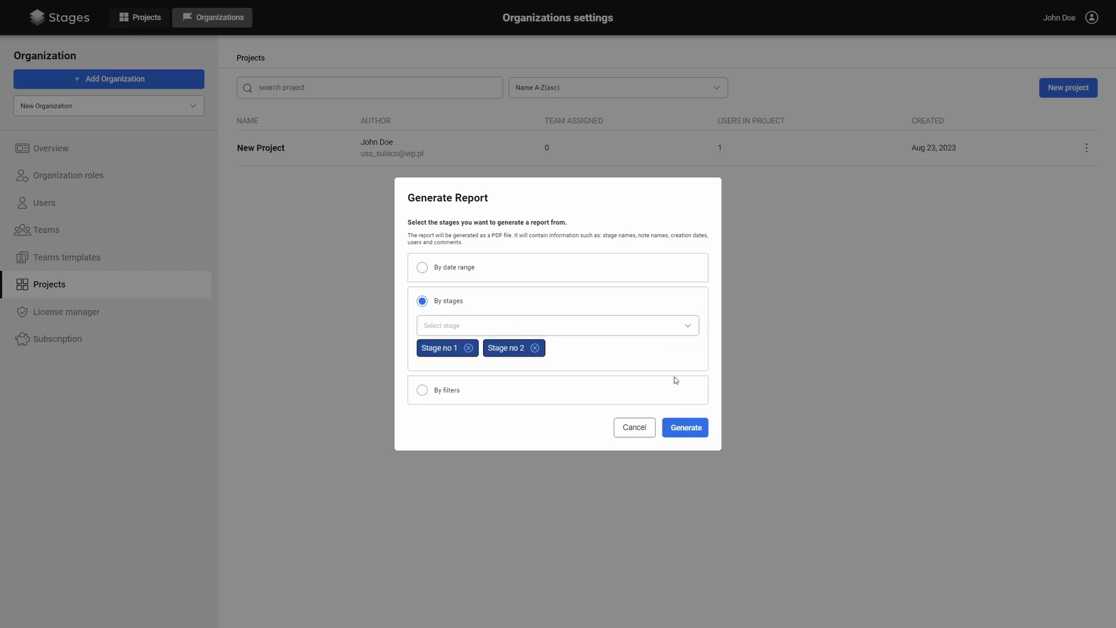
click(683, 429)
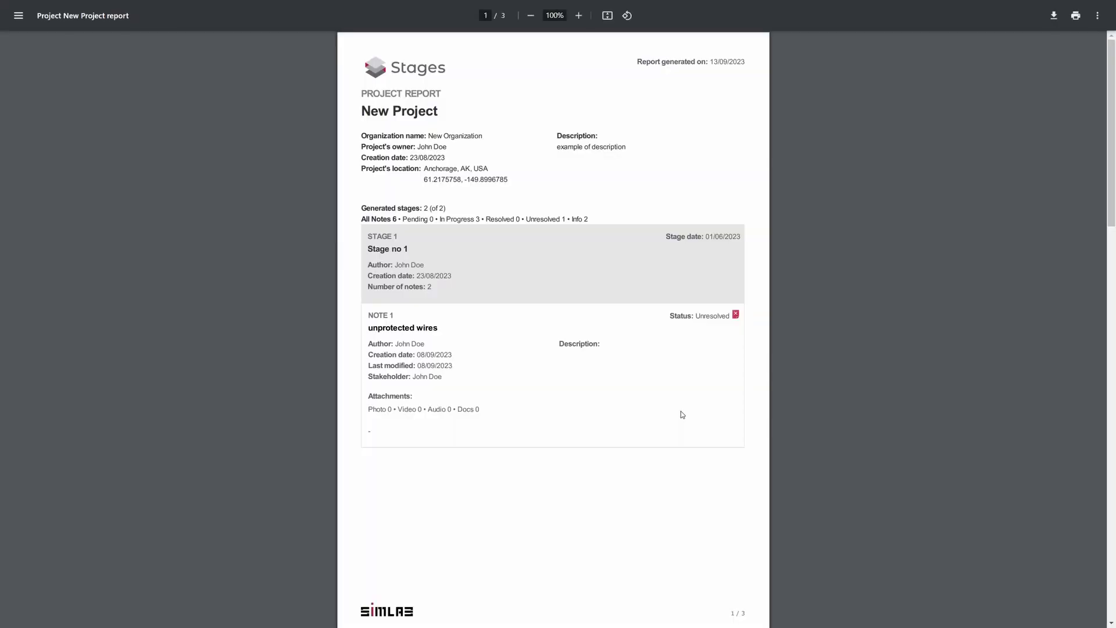
Step: Review all three report pages, back up to the top, then close the PDF with Ctrl+W
scroll(681, 404, down, 1)
scroll(682, 399, down, 9)
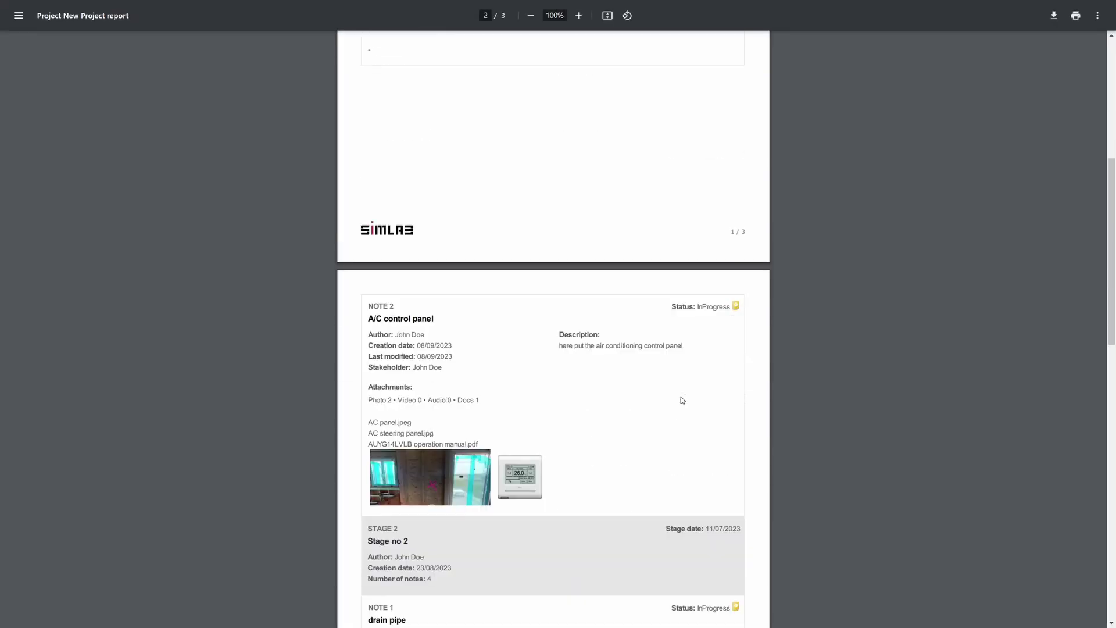
scroll(682, 400, down, 8)
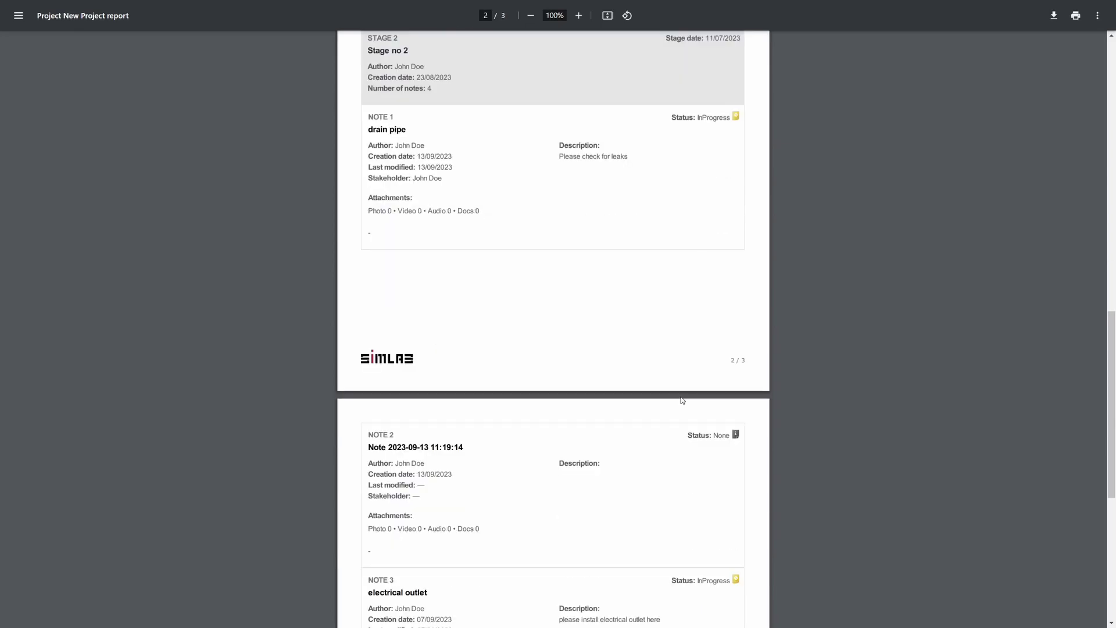
scroll(682, 400, down, 4)
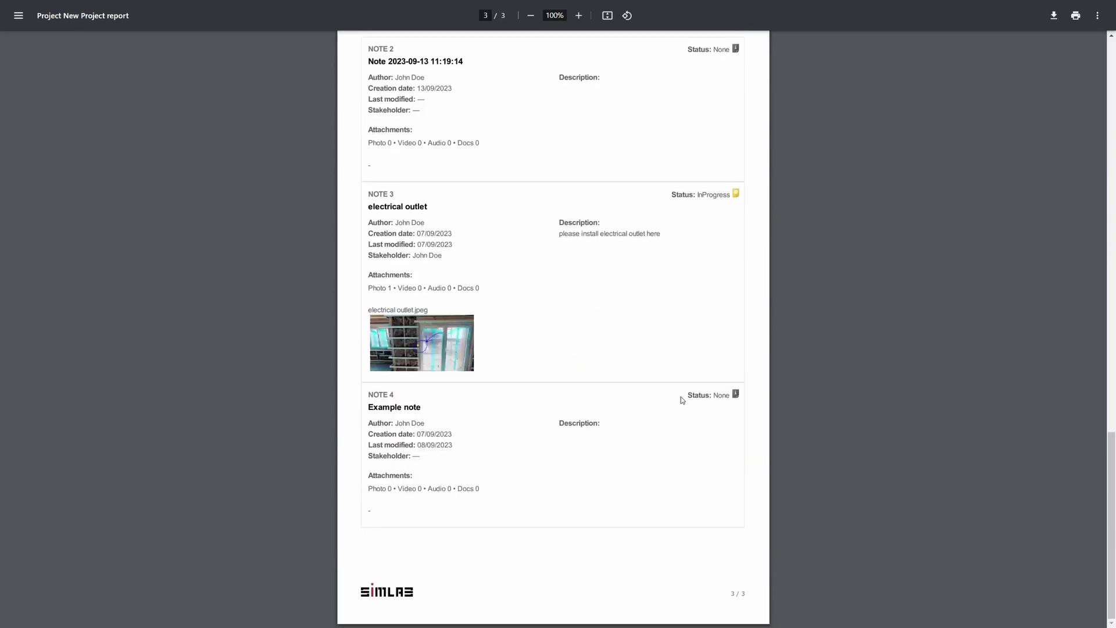
scroll(682, 400, up, 5)
scroll(681, 400, up, 13)
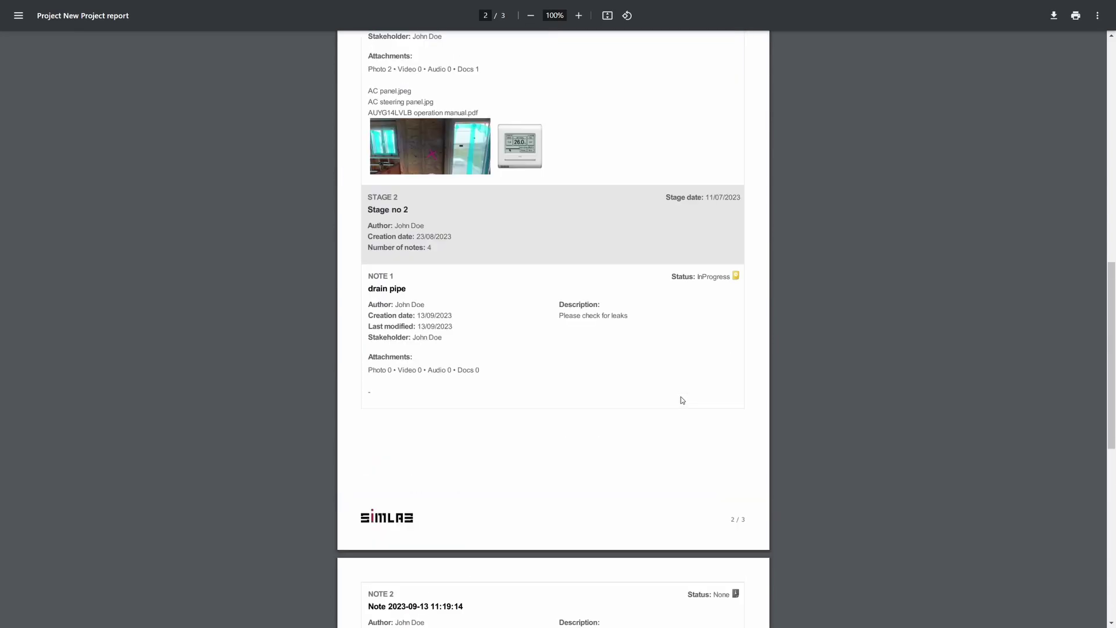
scroll(682, 400, up, 4)
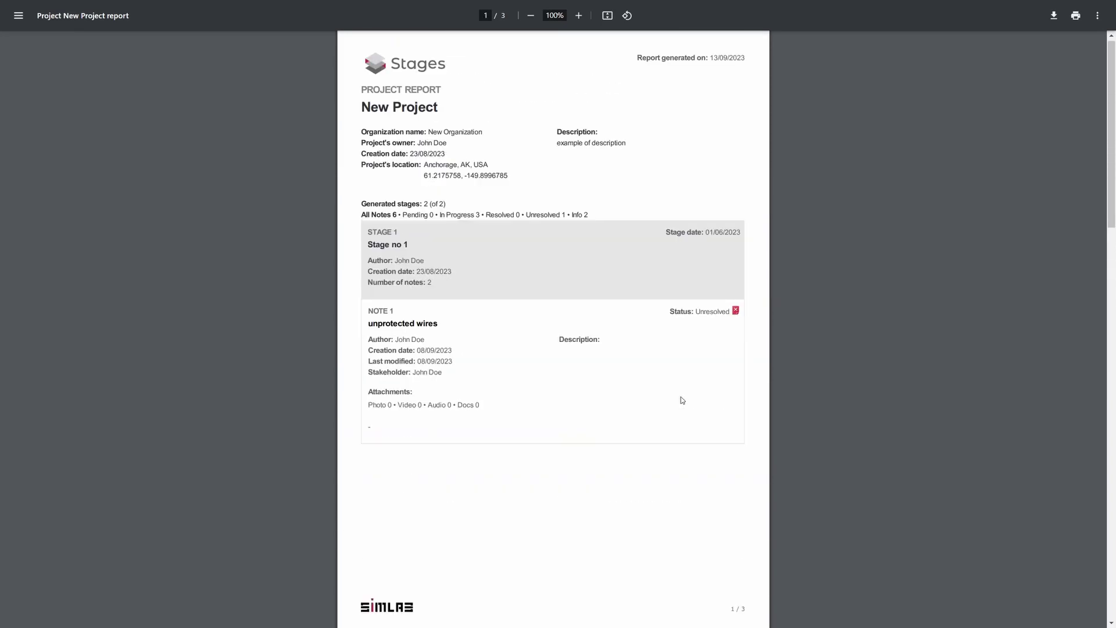
key(ctrl+w)
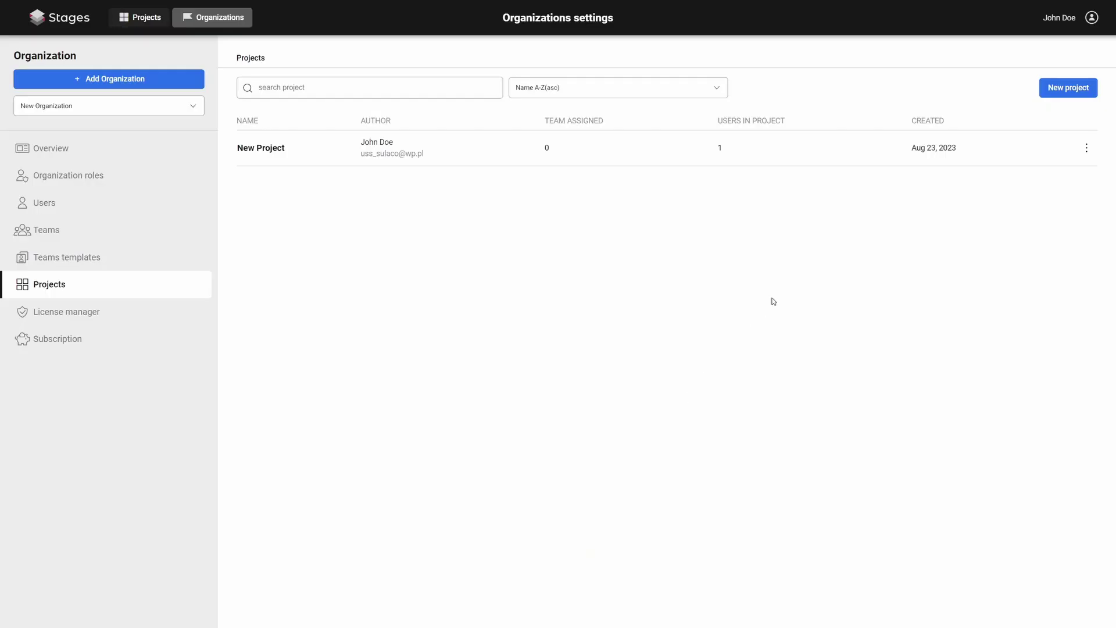
Step: Generate a New Project report using By filters with only Unresolved notes checked
click(1086, 147)
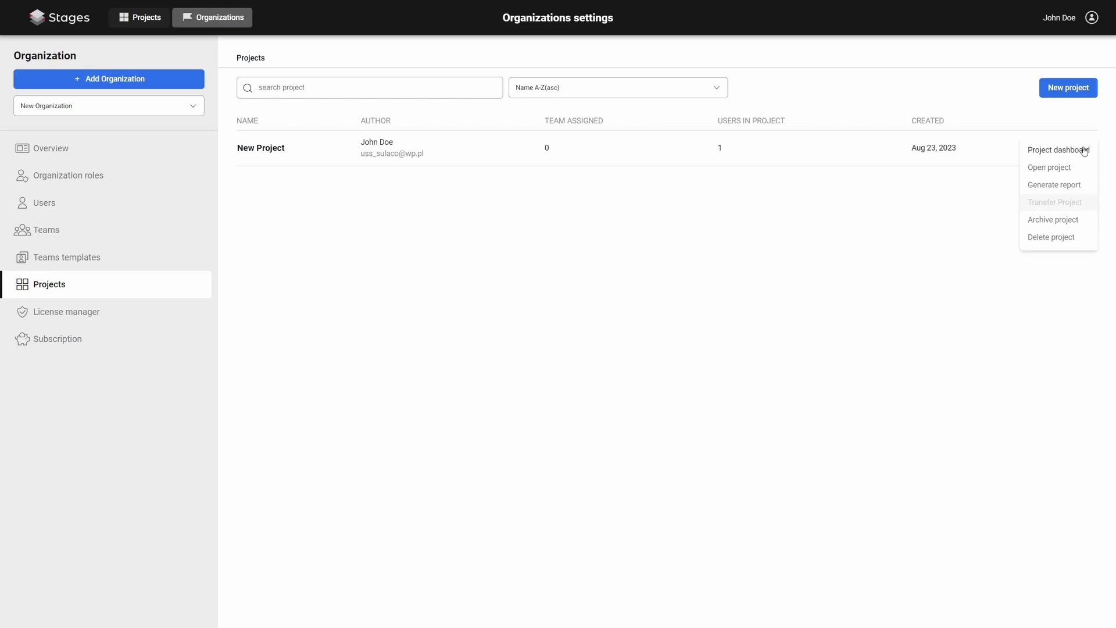
click(1055, 185)
click(553, 353)
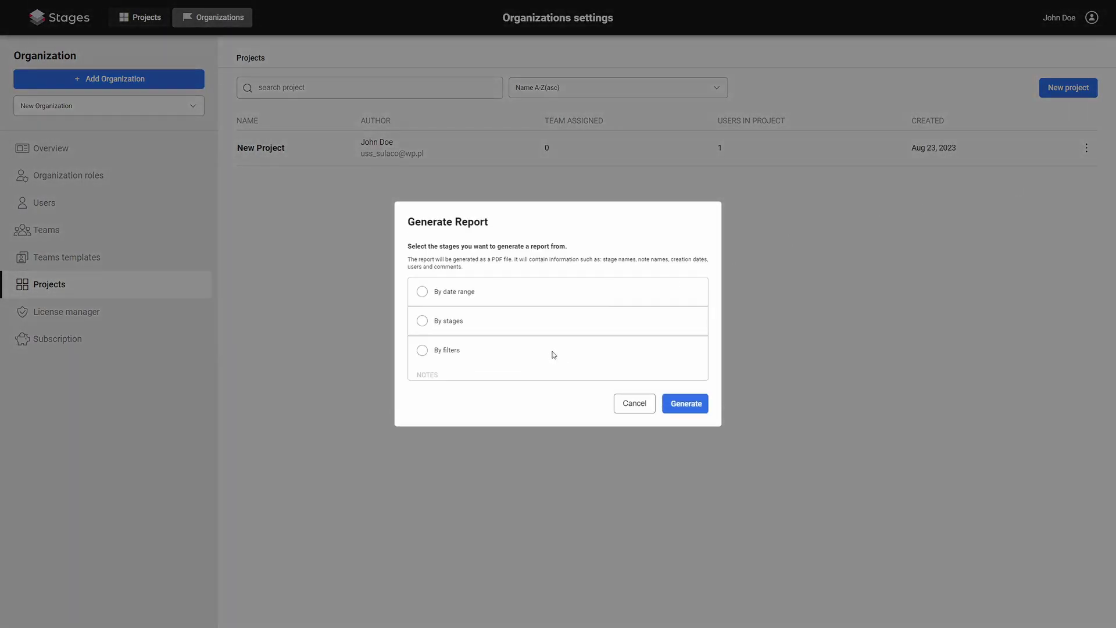
click(616, 310)
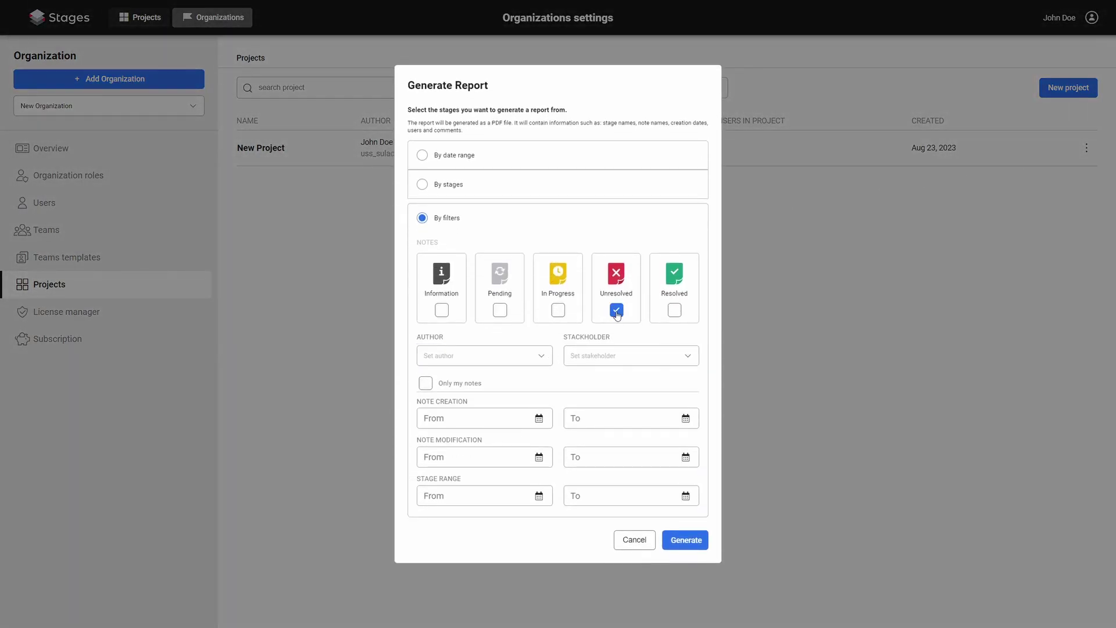
click(688, 540)
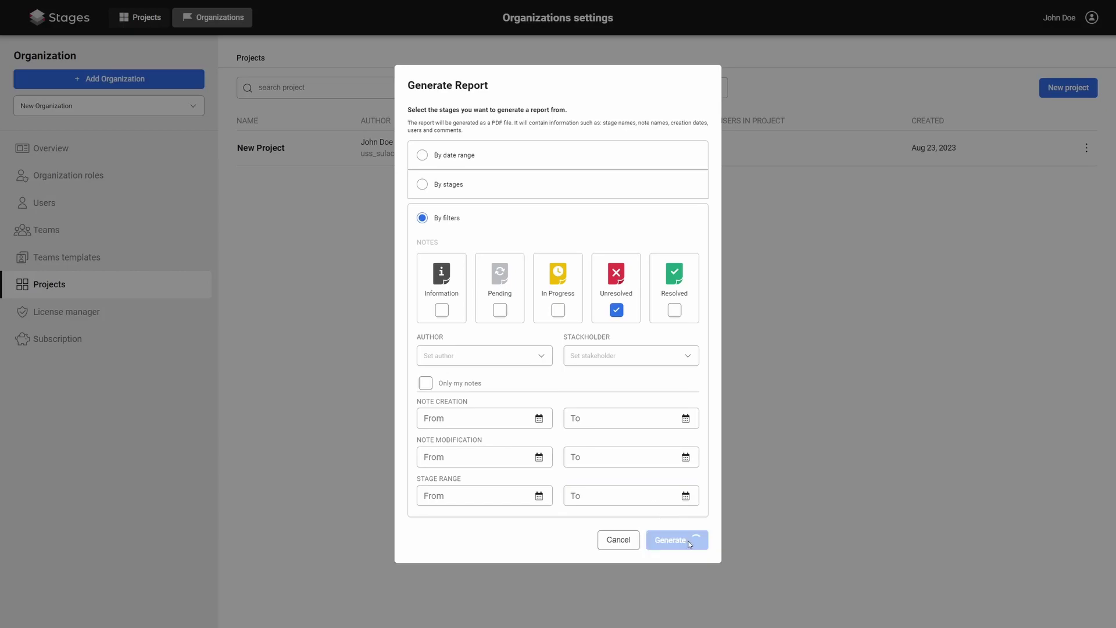